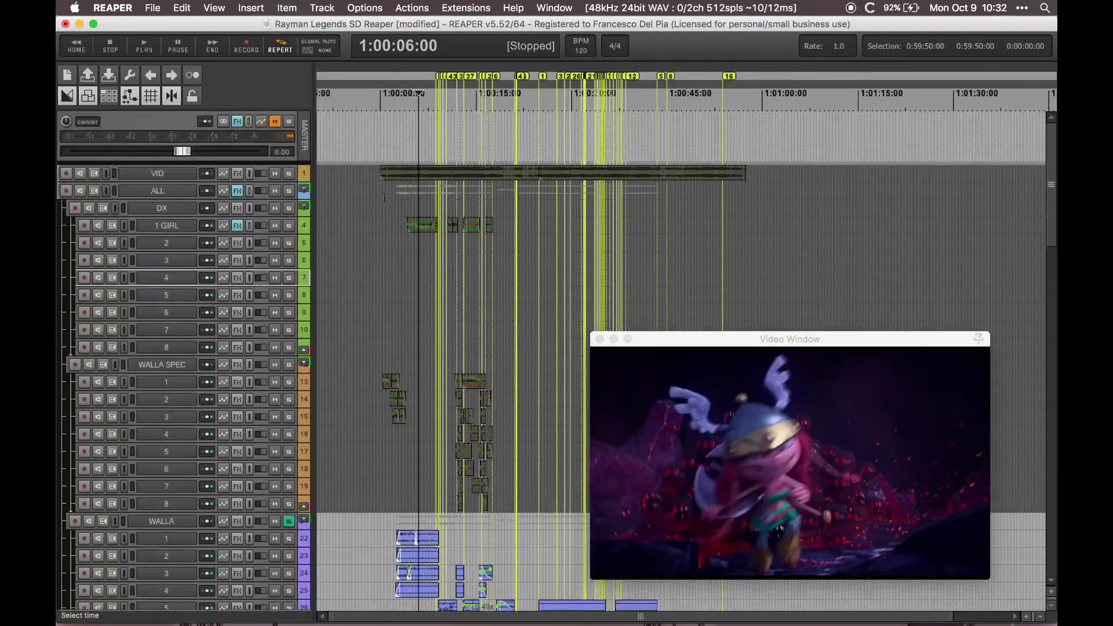
# Switch to Chrome and look over the software description and main features on the Sound Particles home page
pyautogui.press('super+Tab')
pyautogui.press('super+Tab')
pyautogui.press('super+Tab')
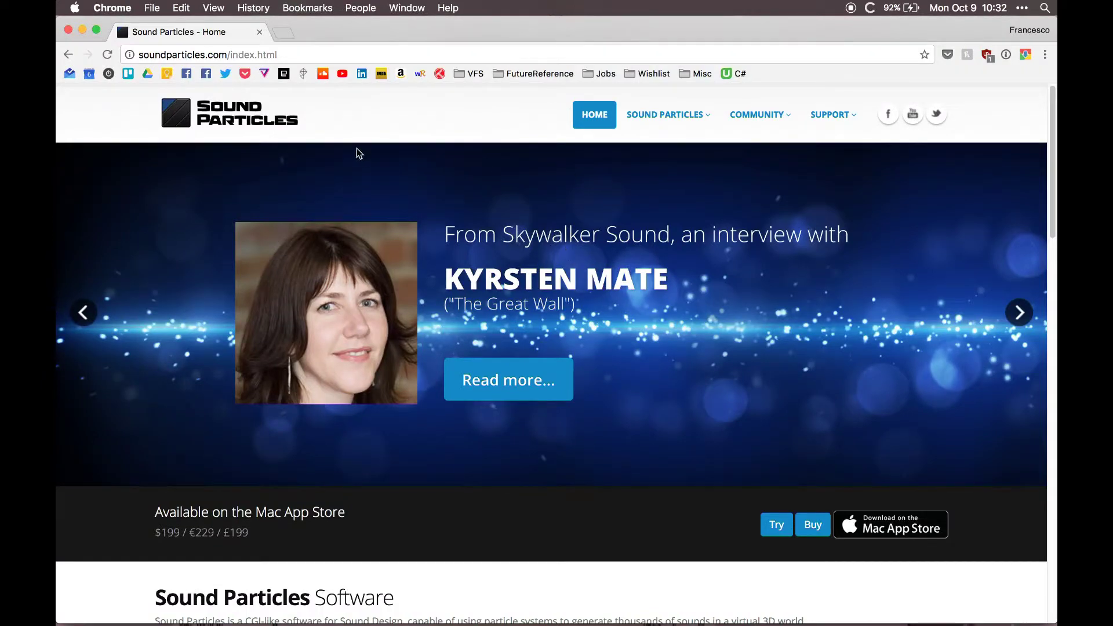
pyautogui.scroll(-7, 538, 253)
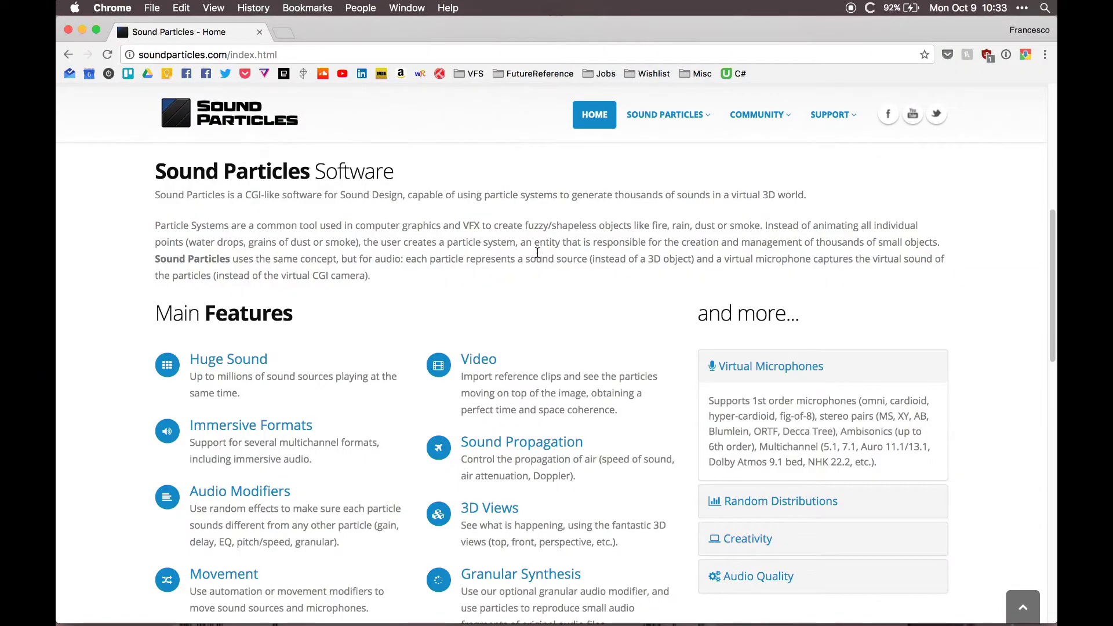
pyautogui.scroll(-1, 537, 253)
pyautogui.scroll(8, 565, 278)
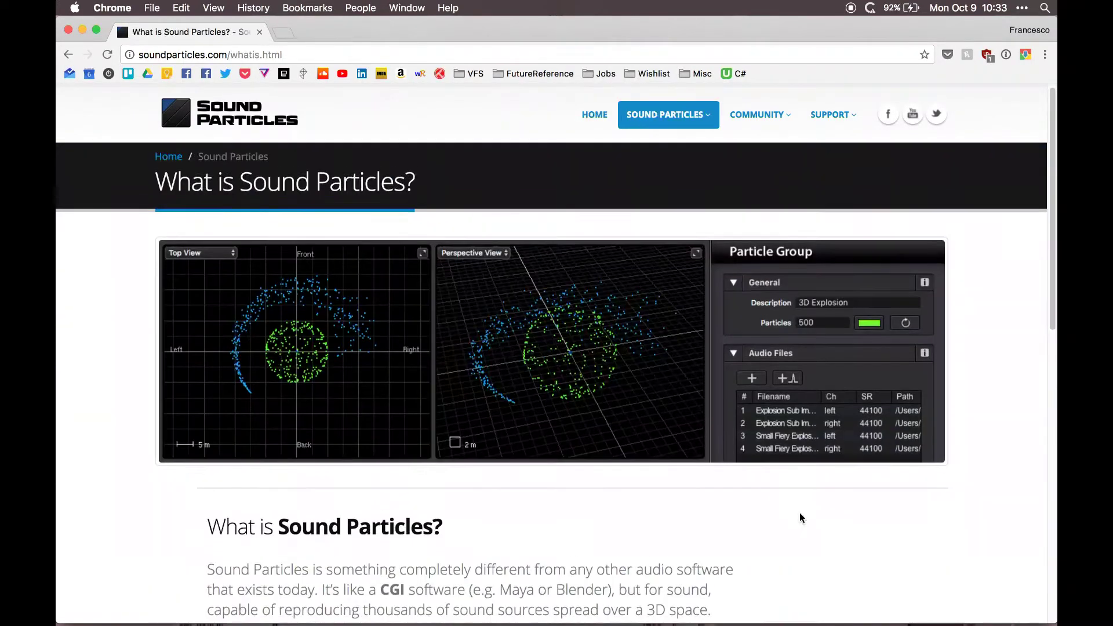
# Examine the "What is Sound Particles?" page's 3D view illustration and explanation of sound sources and microphones, and return to the home page
pyautogui.scroll(-3, 795, 517)
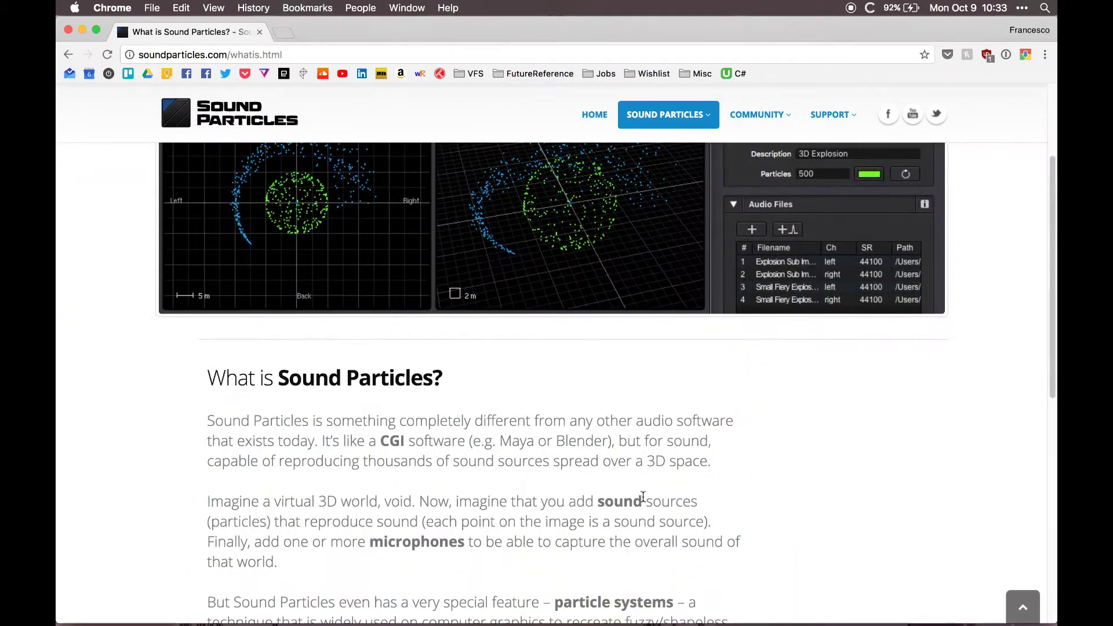
pyautogui.moveTo(230, 462); pyautogui.dragTo(453, 462)
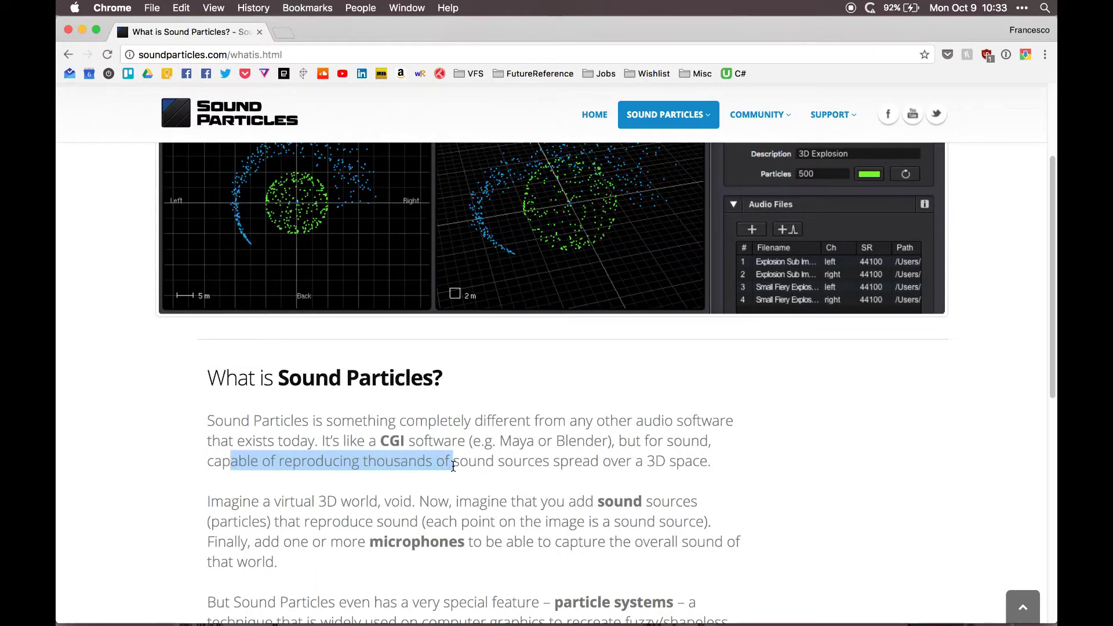
pyautogui.click(471, 462)
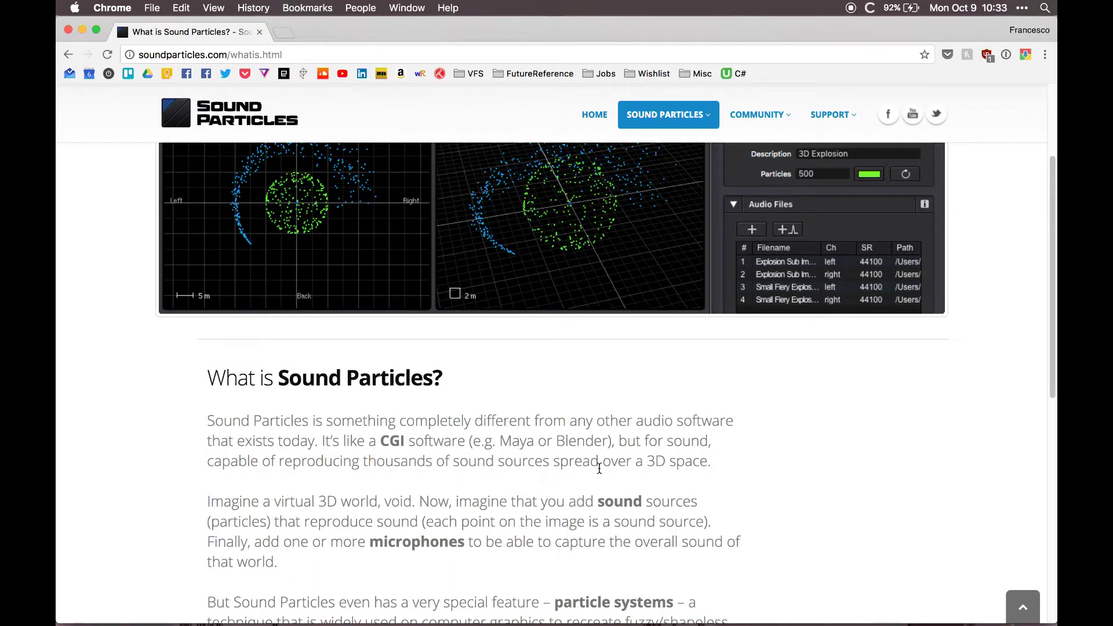
pyautogui.scroll(2, 723, 479)
pyautogui.scroll(3, 721, 479)
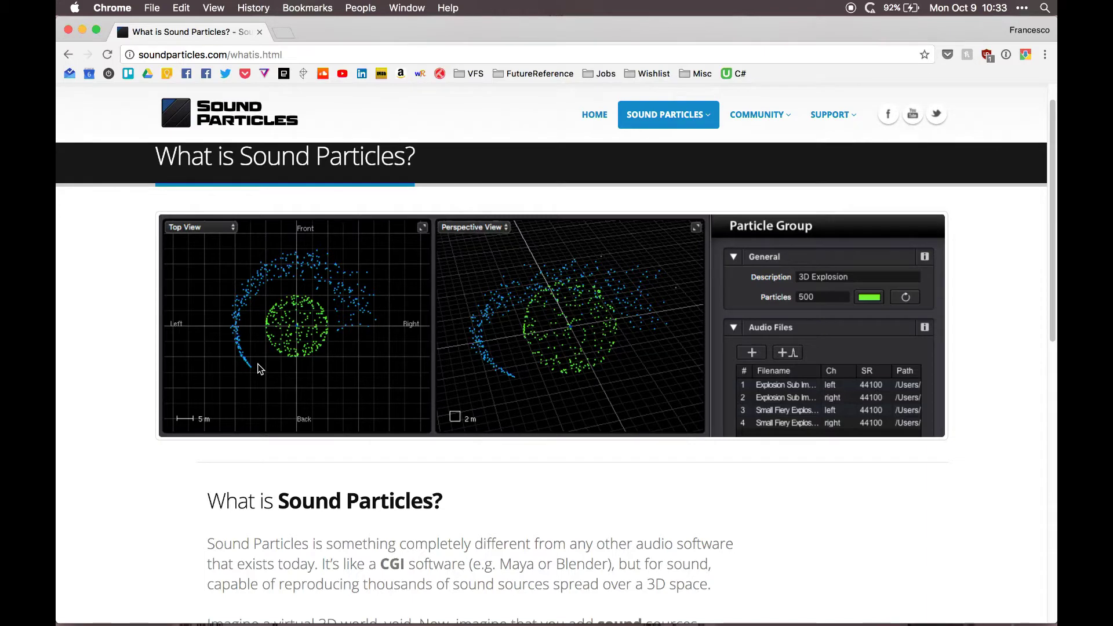
pyautogui.scroll(-3, 548, 488)
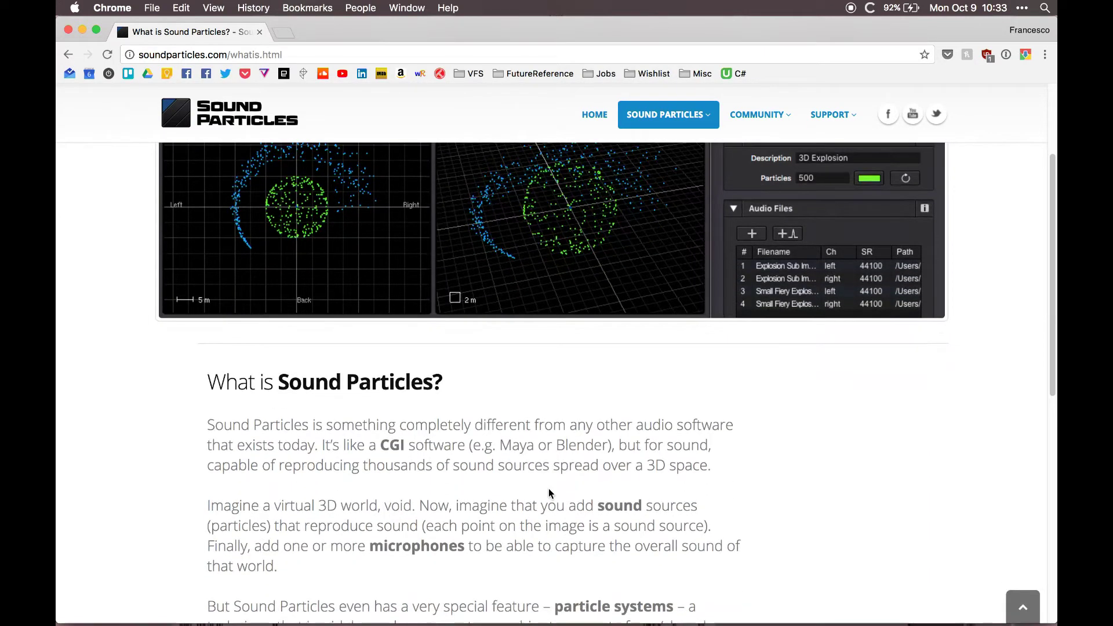
pyautogui.scroll(-2, 740, 463)
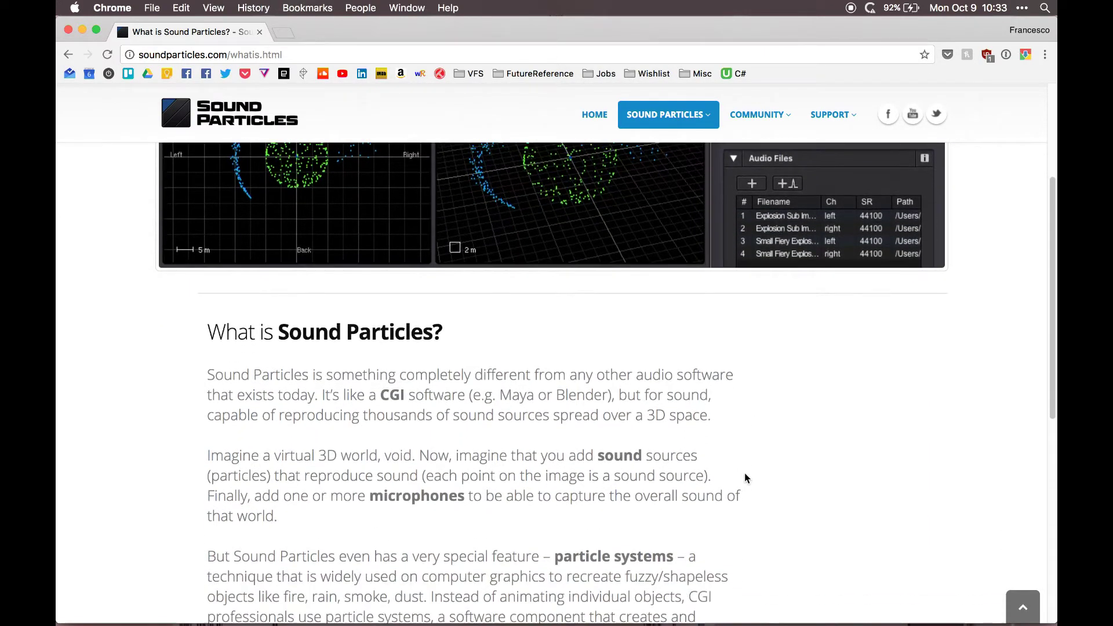
pyautogui.scroll(-1, 742, 479)
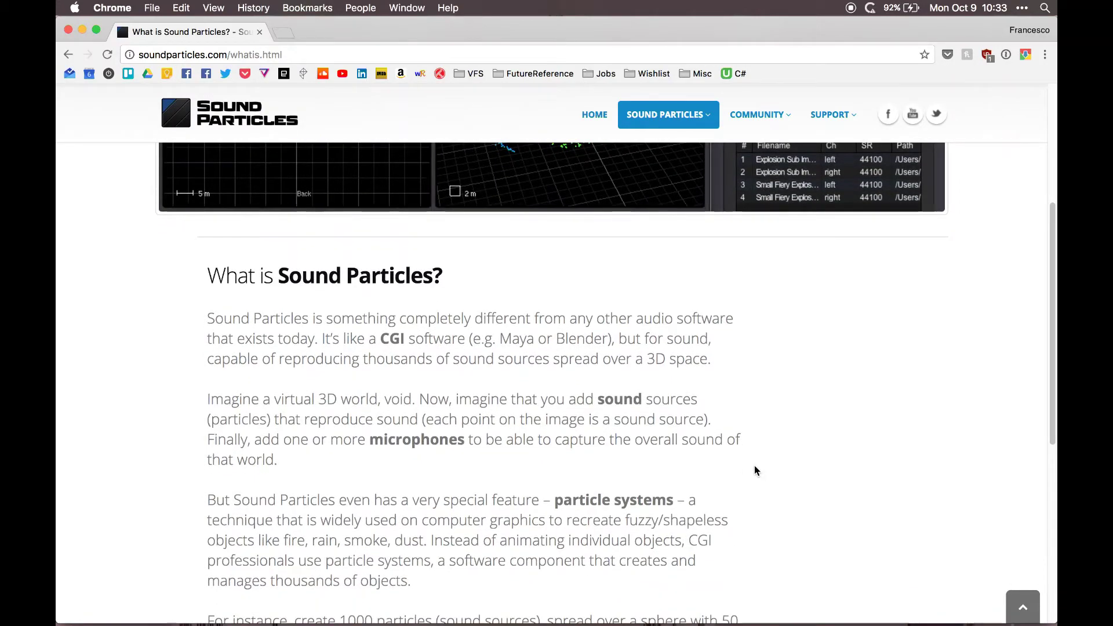
pyautogui.scroll(-5, 753, 468)
pyautogui.scroll(10, 740, 473)
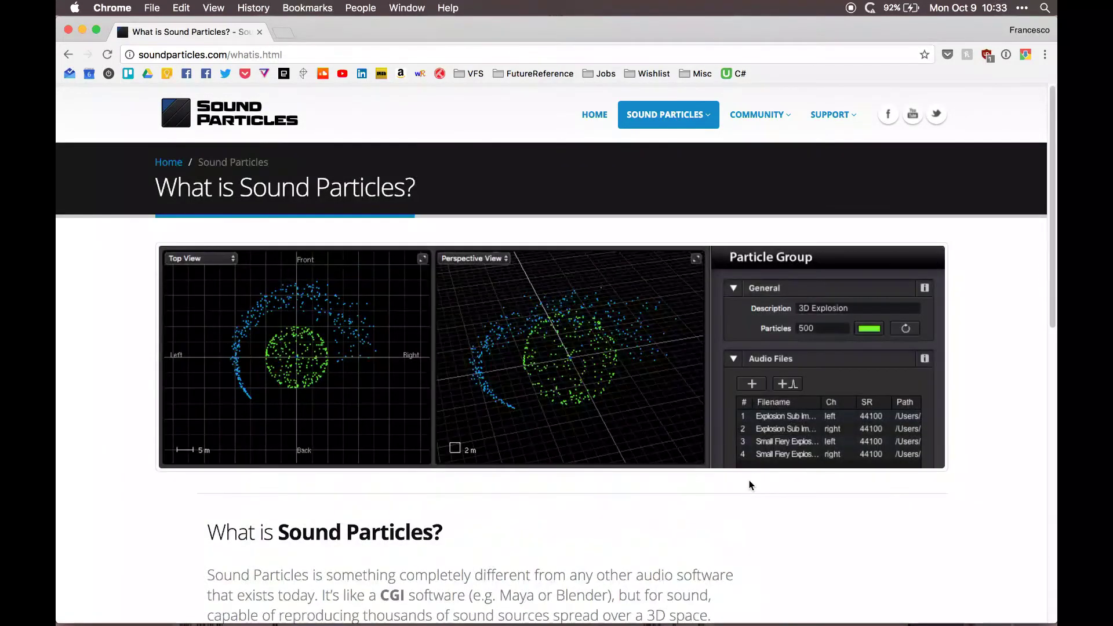
pyautogui.click(603, 118)
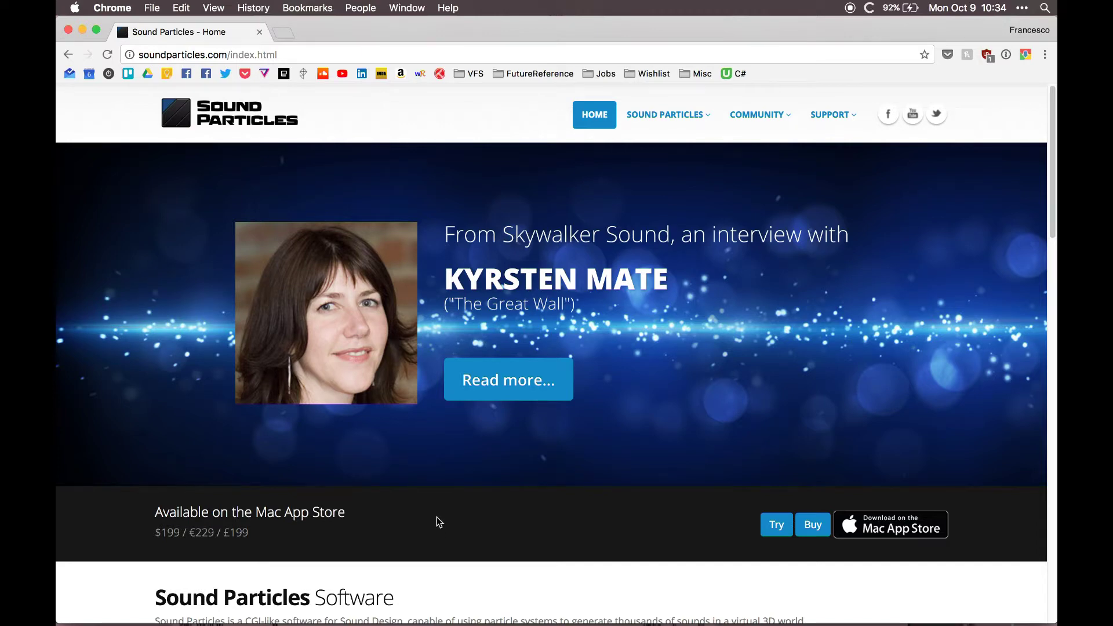
# Switch to Wwise and bring the Finder window with the Recordings folder in front of the project, placed clear of the Project Explorer
pyautogui.press('super+Tab')
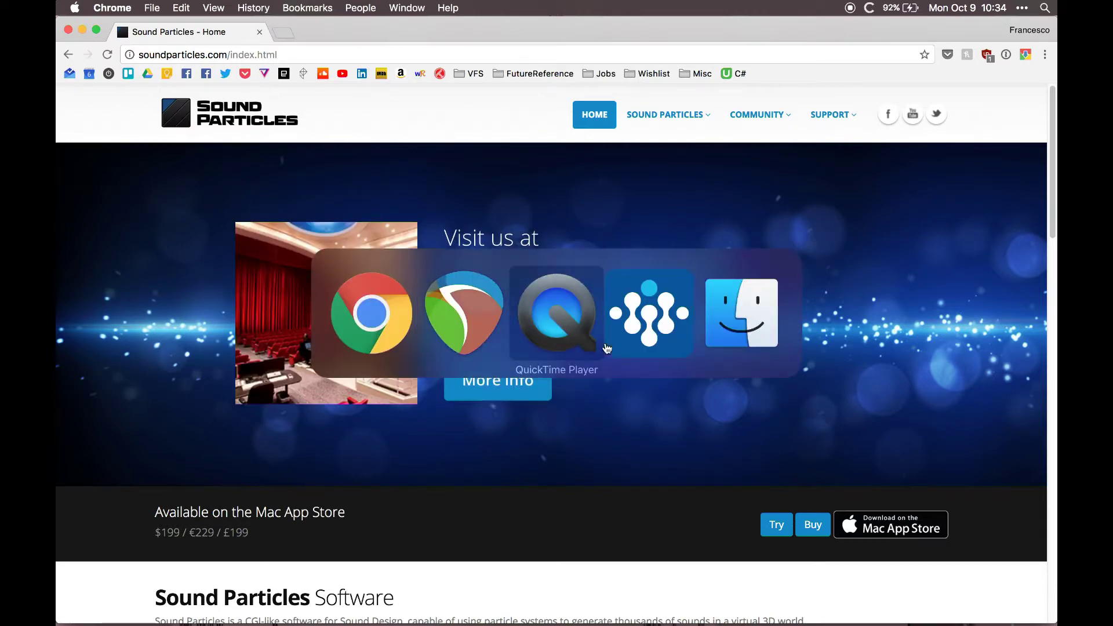
pyautogui.click(625, 348)
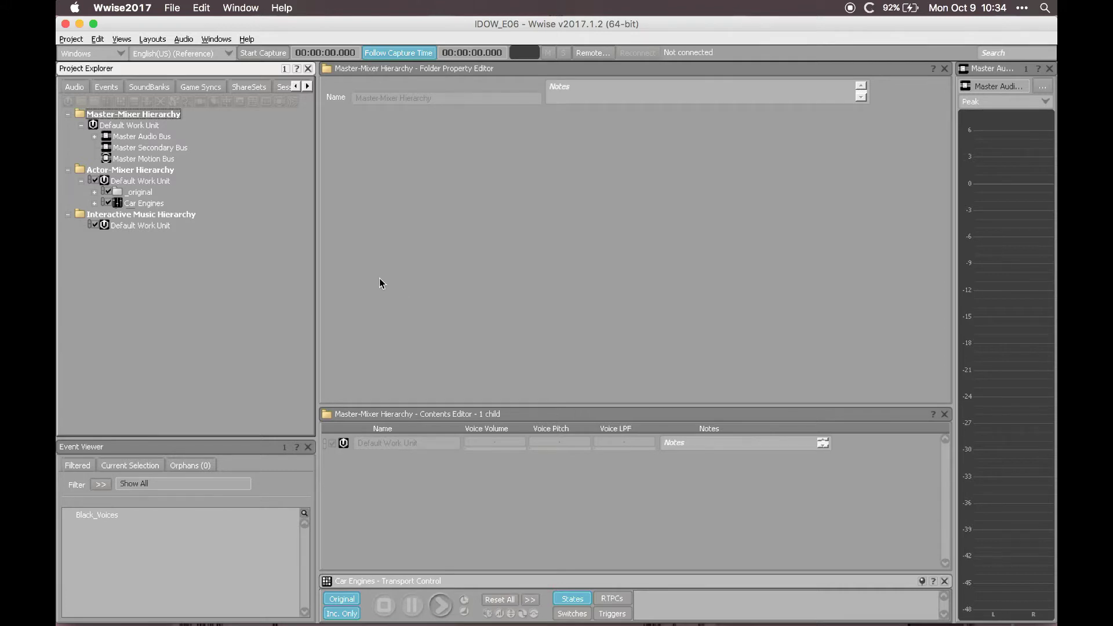
pyautogui.press('super+Tab')
pyautogui.press('super+Tab')
pyautogui.press('super+Tab')
pyautogui.press('super+Tab')
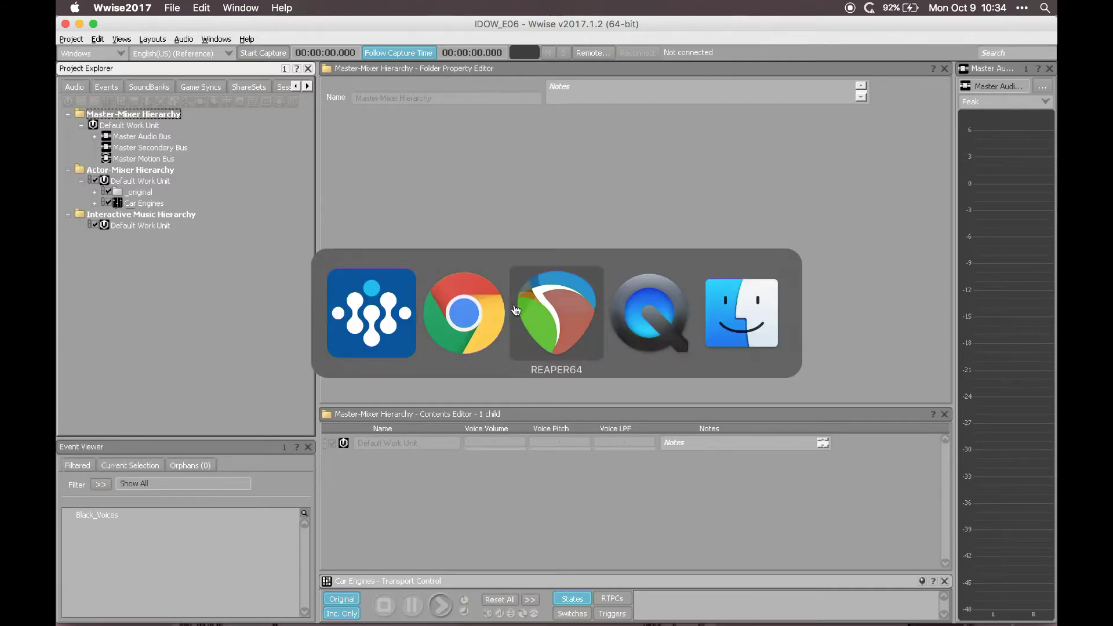
pyautogui.click(752, 322)
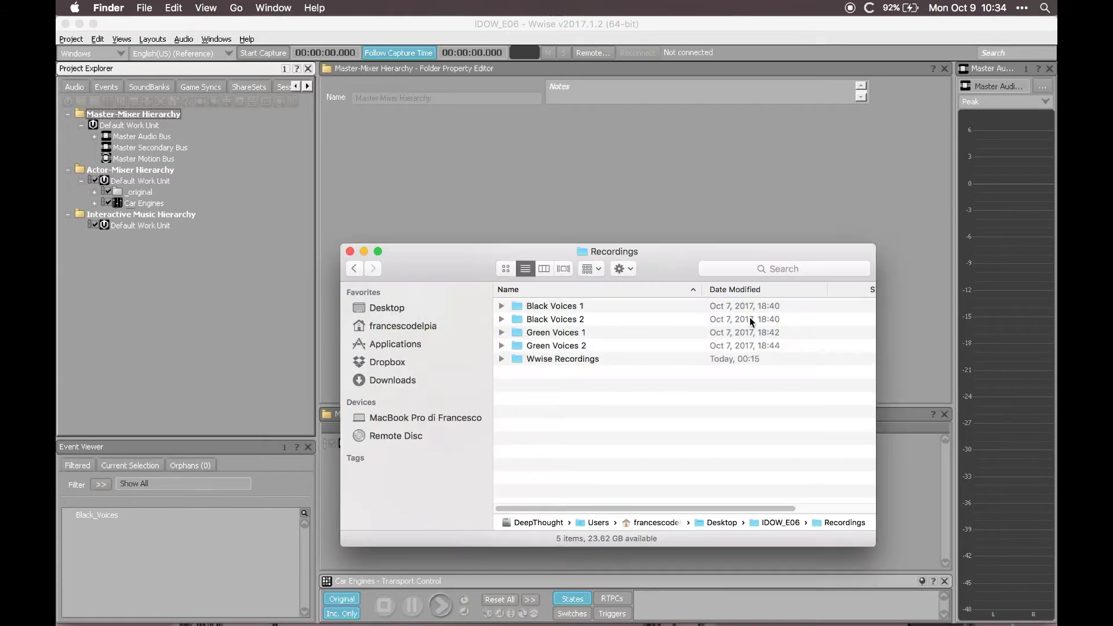
pyautogui.moveTo(657, 266); pyautogui.dragTo(676, 177)
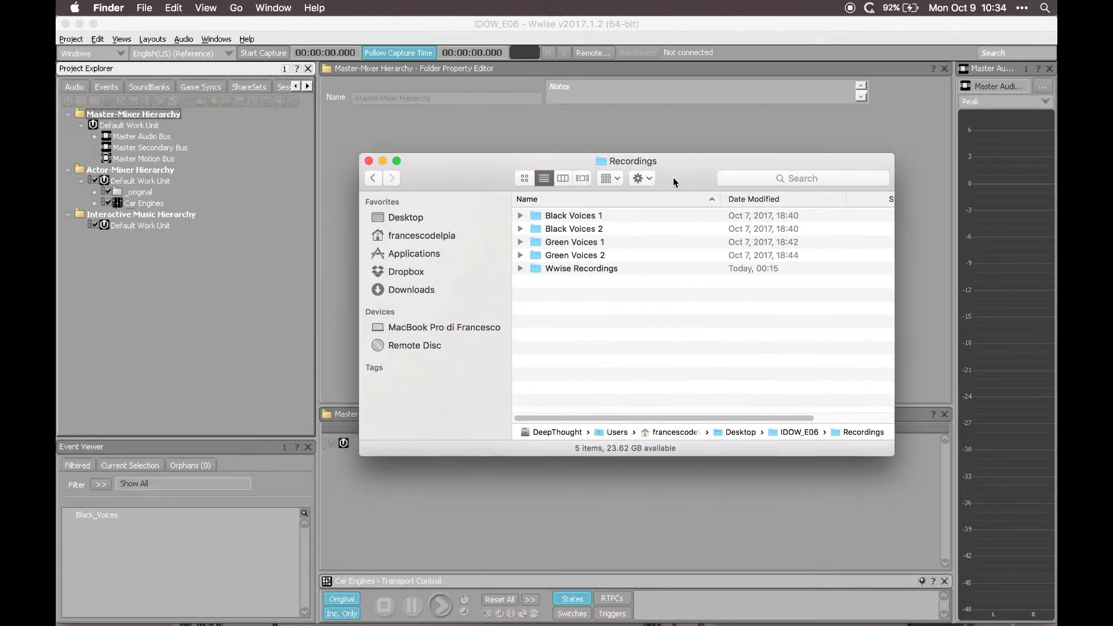
# Import the Green Voices 1 folder into the Actor-Mixer Hierarchy's Default Work Unit as a Random Container, replacing the conflicting audio files
pyautogui.click(607, 216)
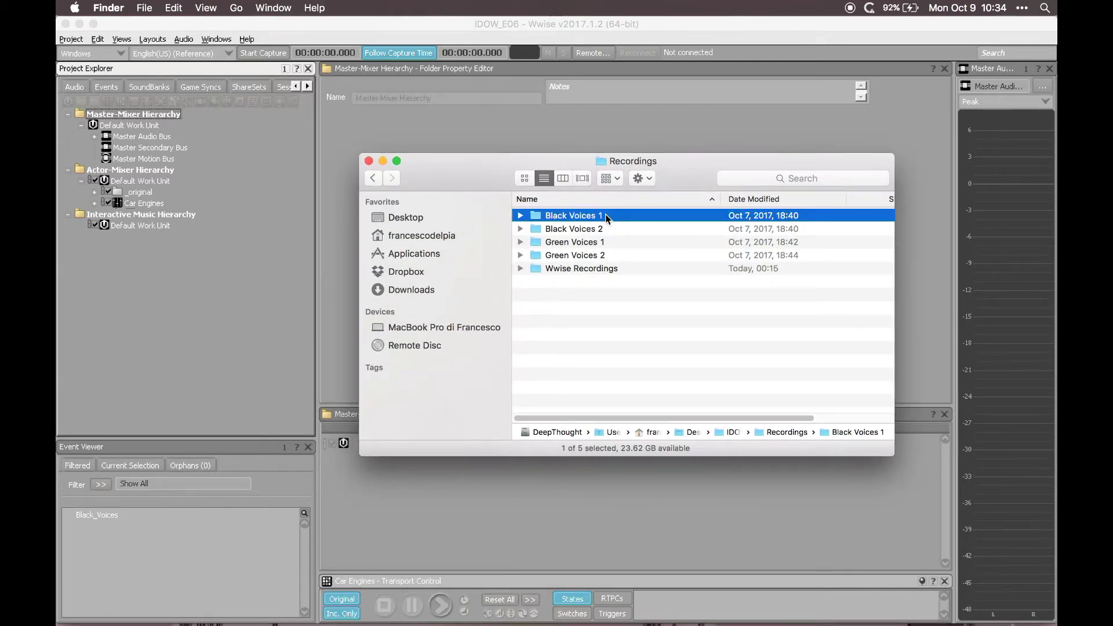
pyautogui.press('Down')
pyautogui.press('Down')
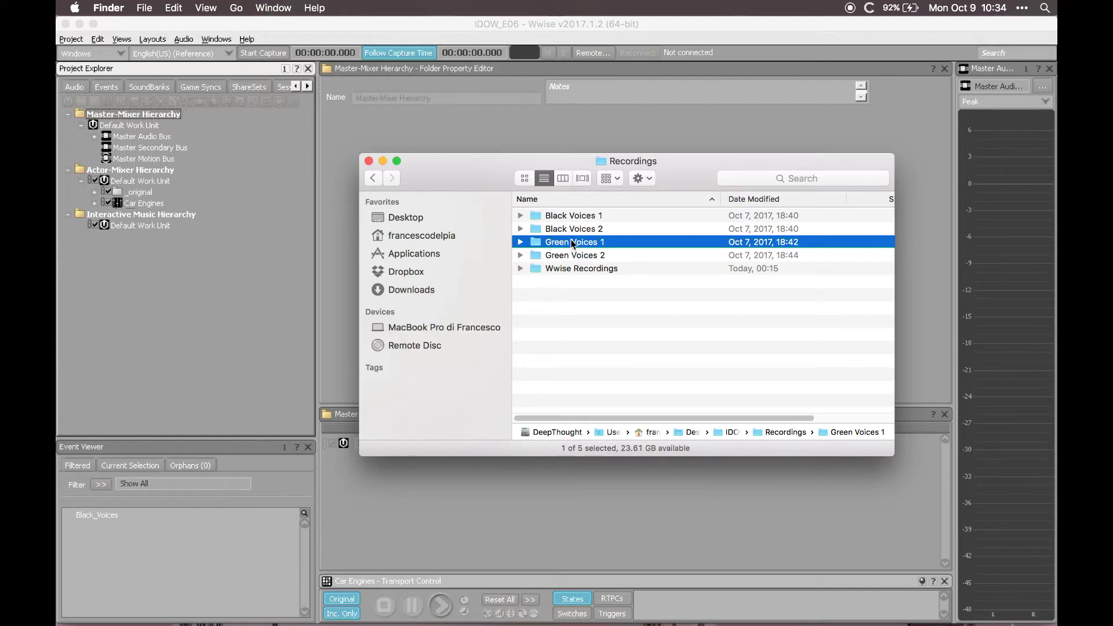
pyautogui.moveTo(572, 245); pyautogui.dragTo(132, 180)
pyautogui.click(565, 35)
pyautogui.click(580, 153)
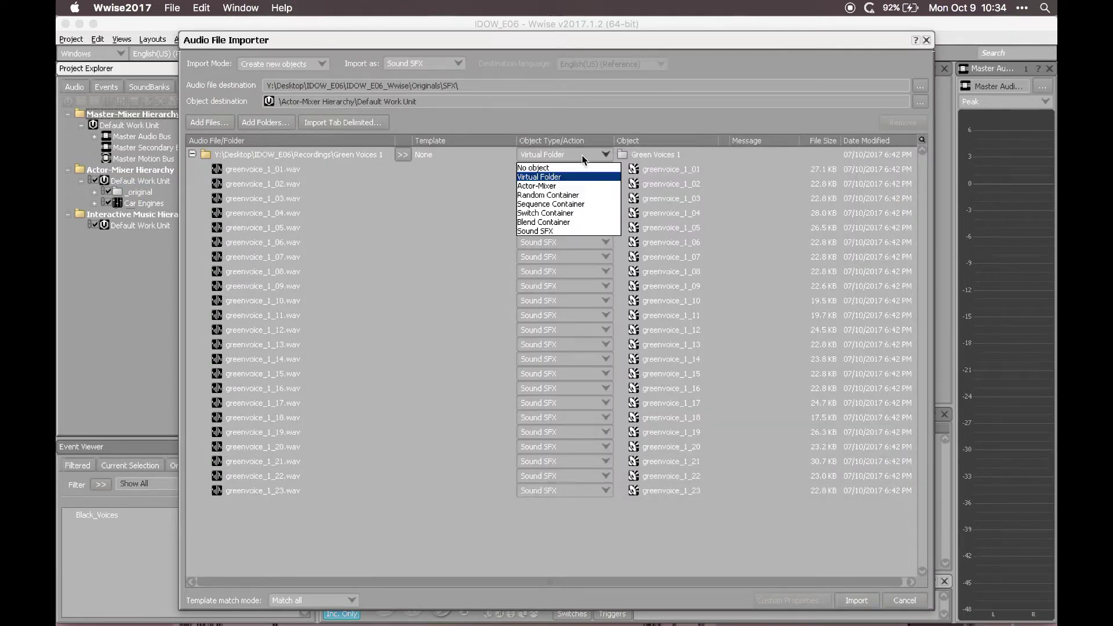
pyautogui.click(573, 196)
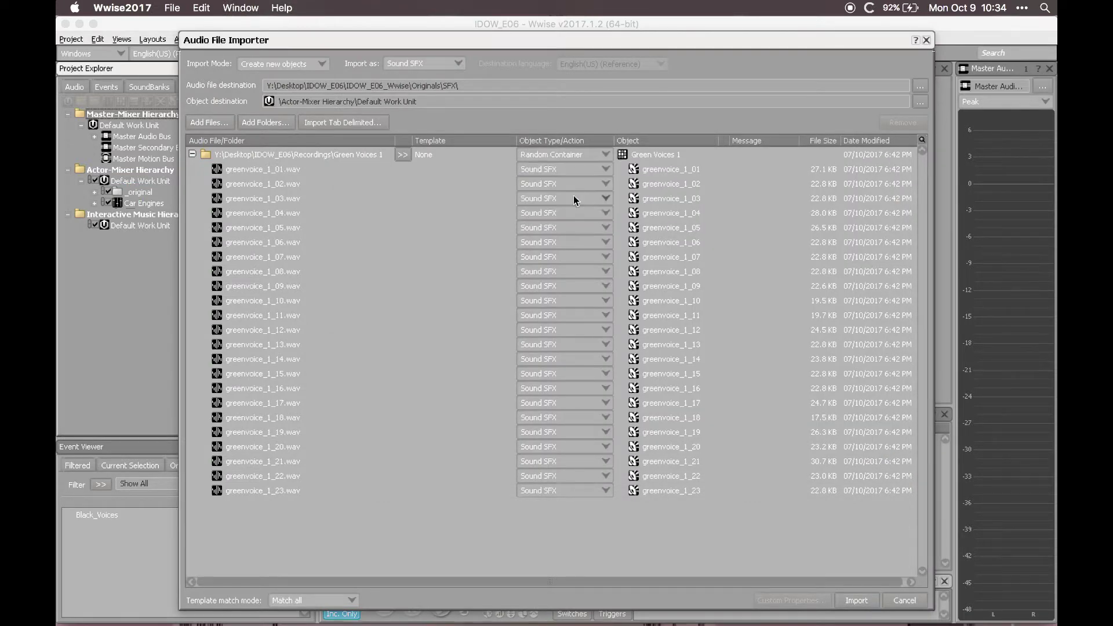
pyautogui.click(864, 601)
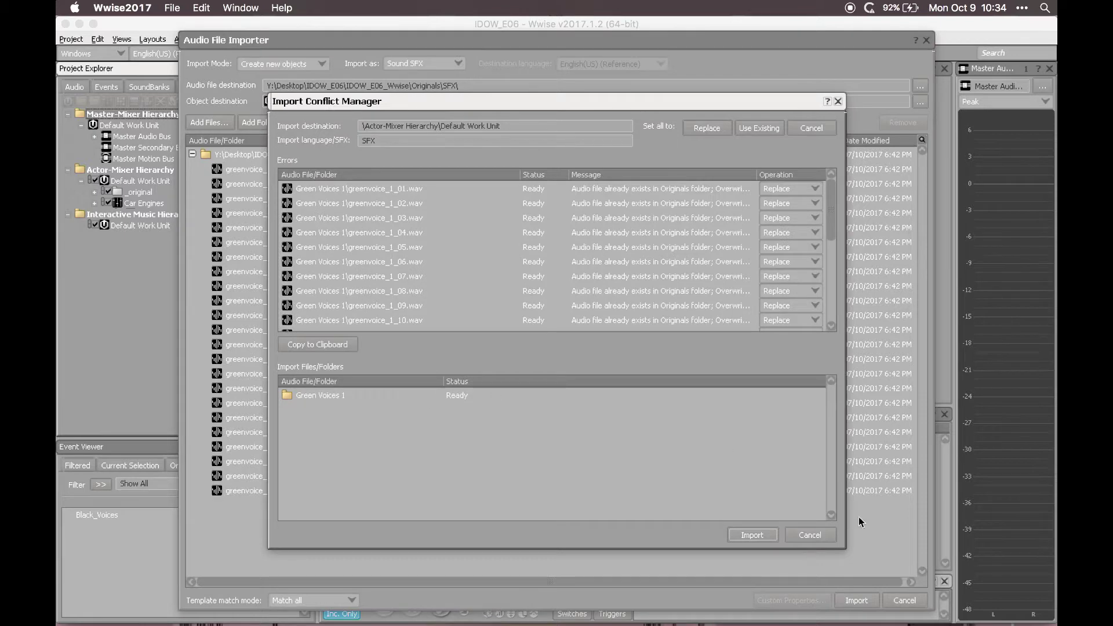
pyautogui.click(764, 536)
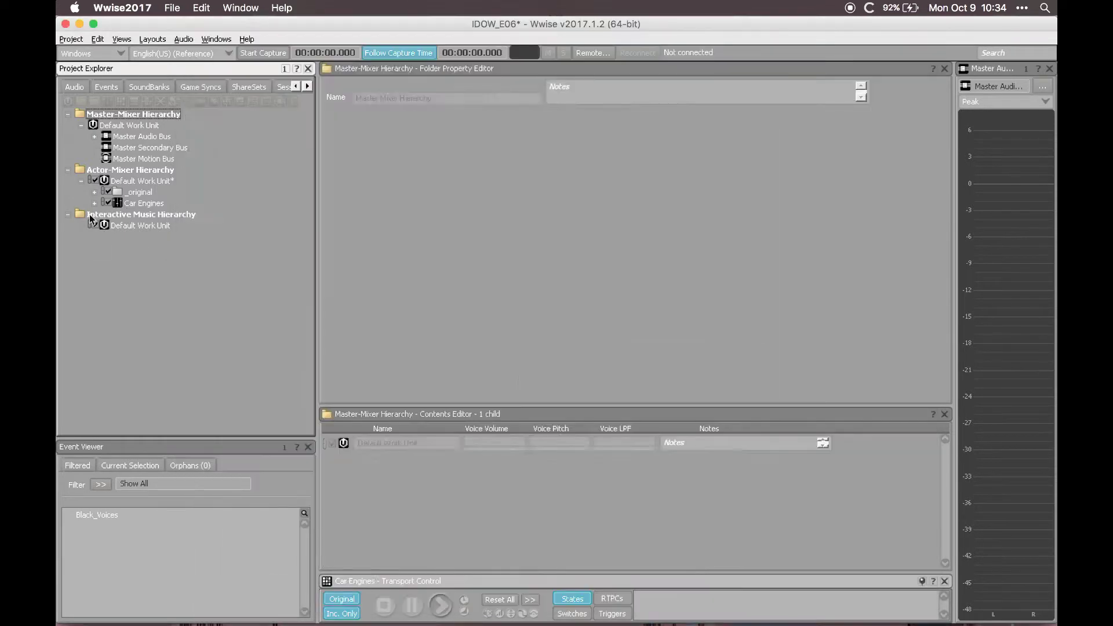
# Set the Green Voices 1 container's random play type to Shuffle, avoiding the last 6 played, and collapse its contents
pyautogui.scroll(2, 242, 252)
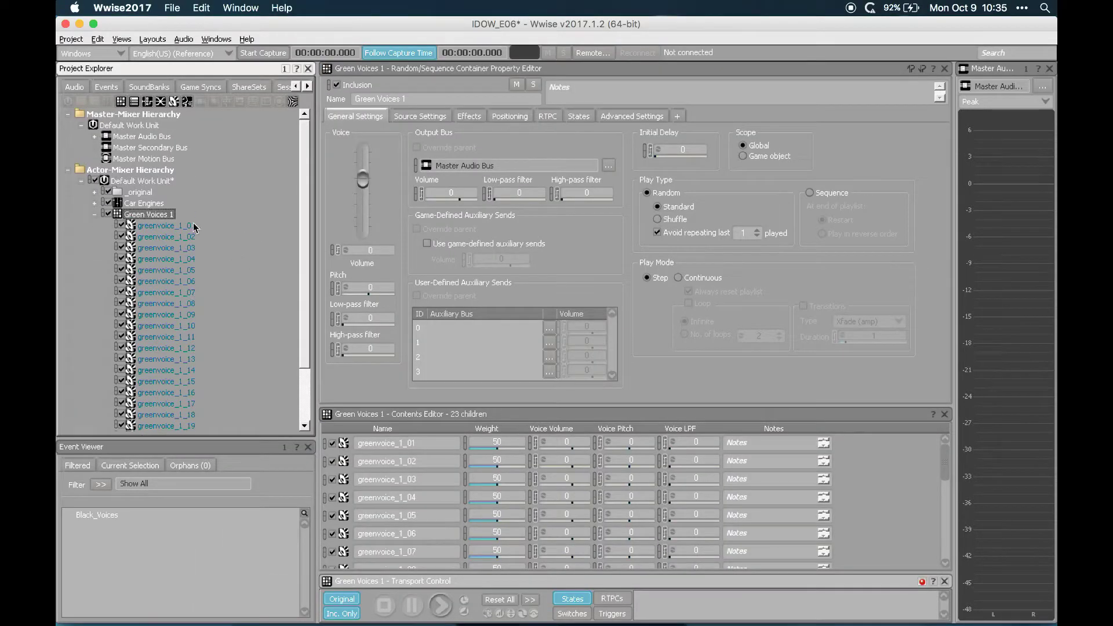
pyautogui.click(678, 222)
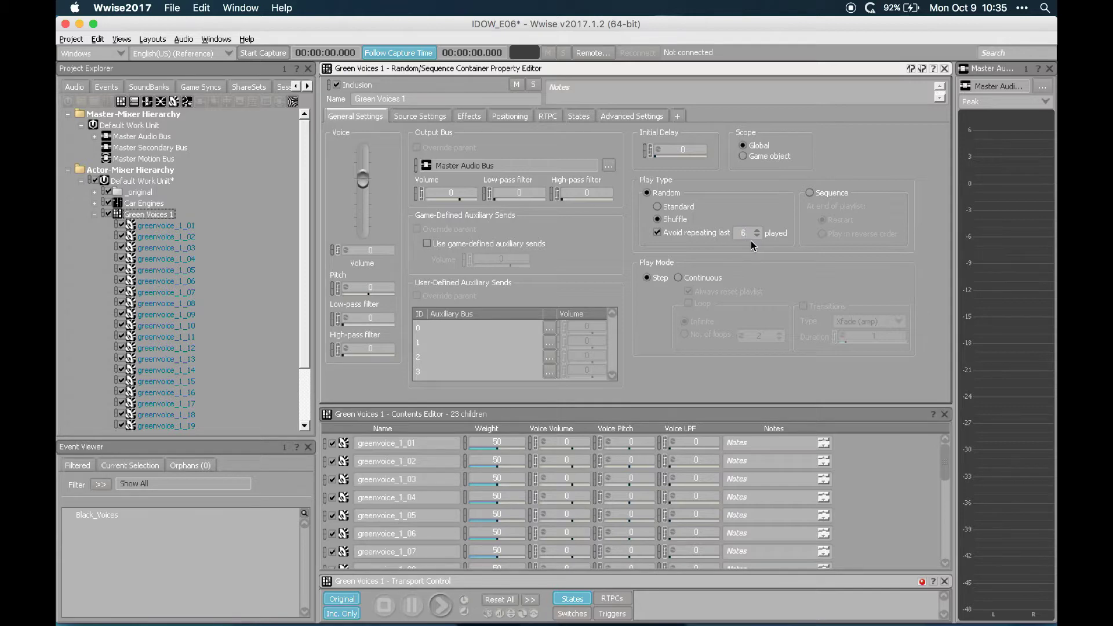
pyautogui.doubleClick(178, 214)
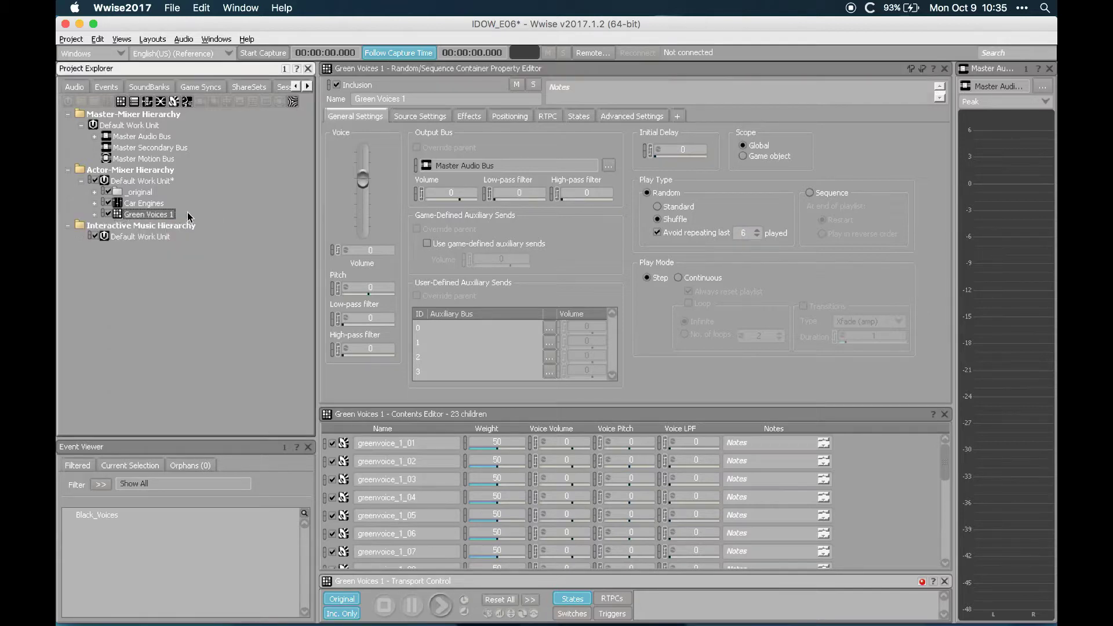
# Pin the transport control and set Green Voices 1 to 3D positioning with a user-defined position source
pyautogui.click(520, 117)
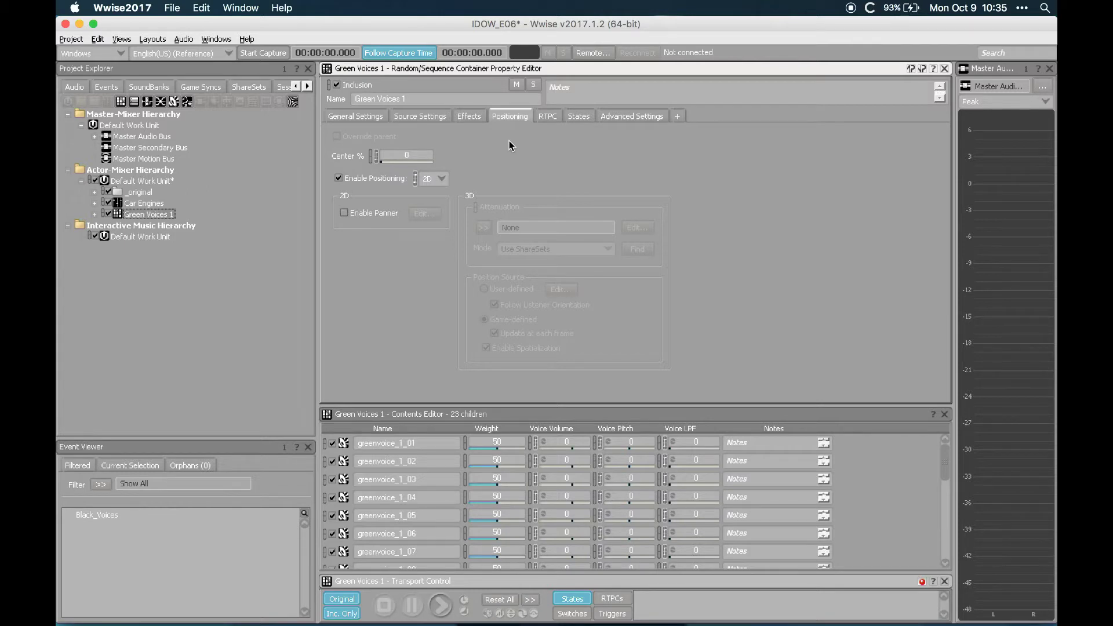
pyautogui.click(923, 582)
pyautogui.click(423, 179)
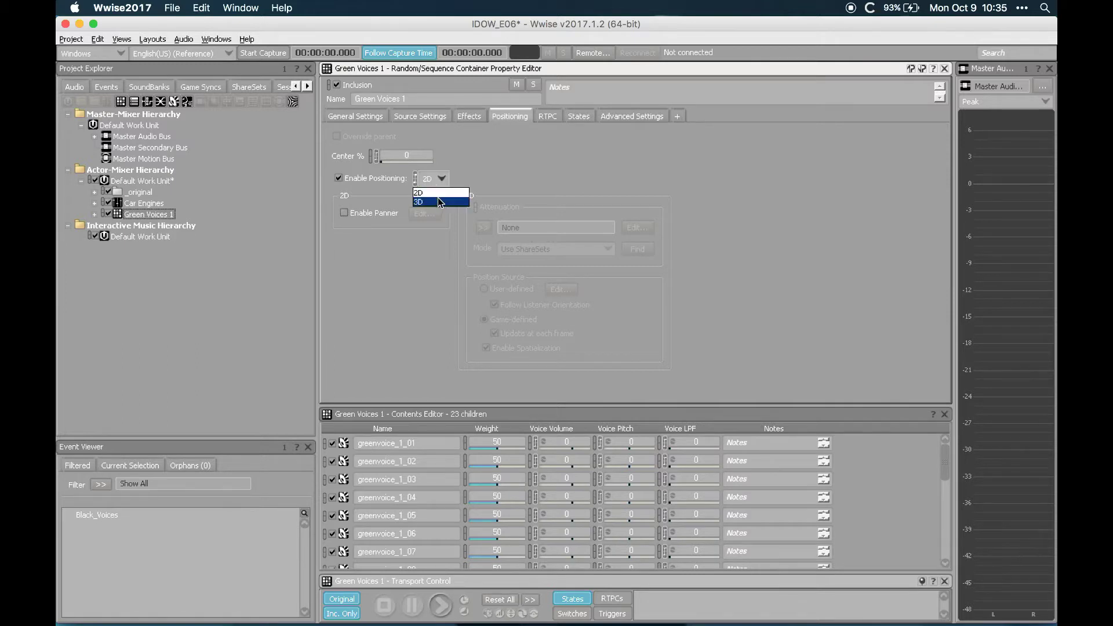
pyautogui.click(441, 202)
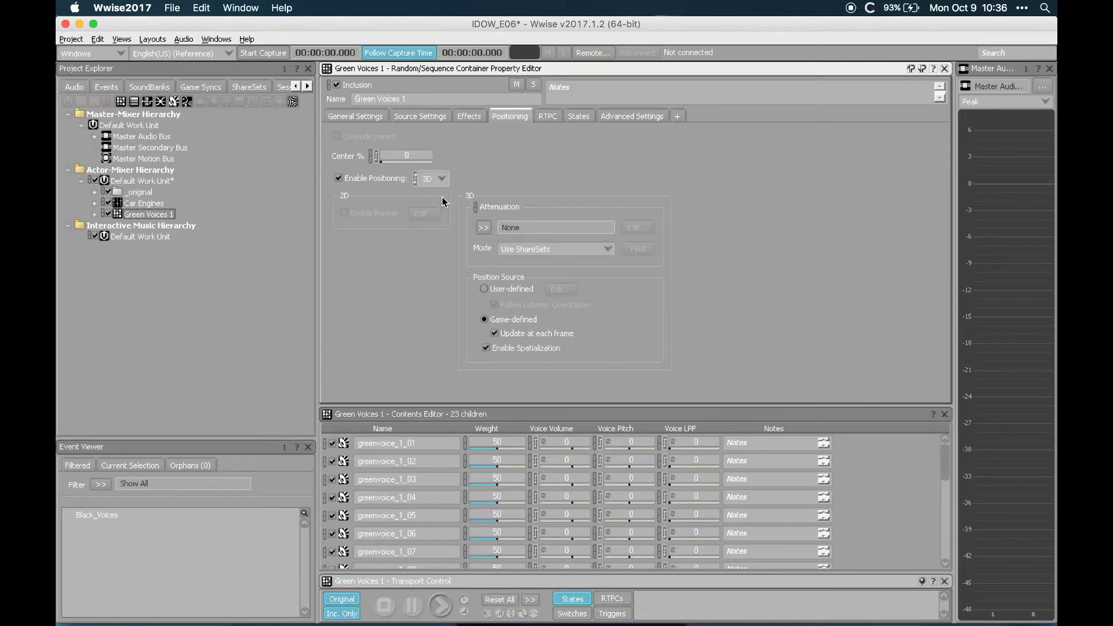
pyautogui.click(510, 290)
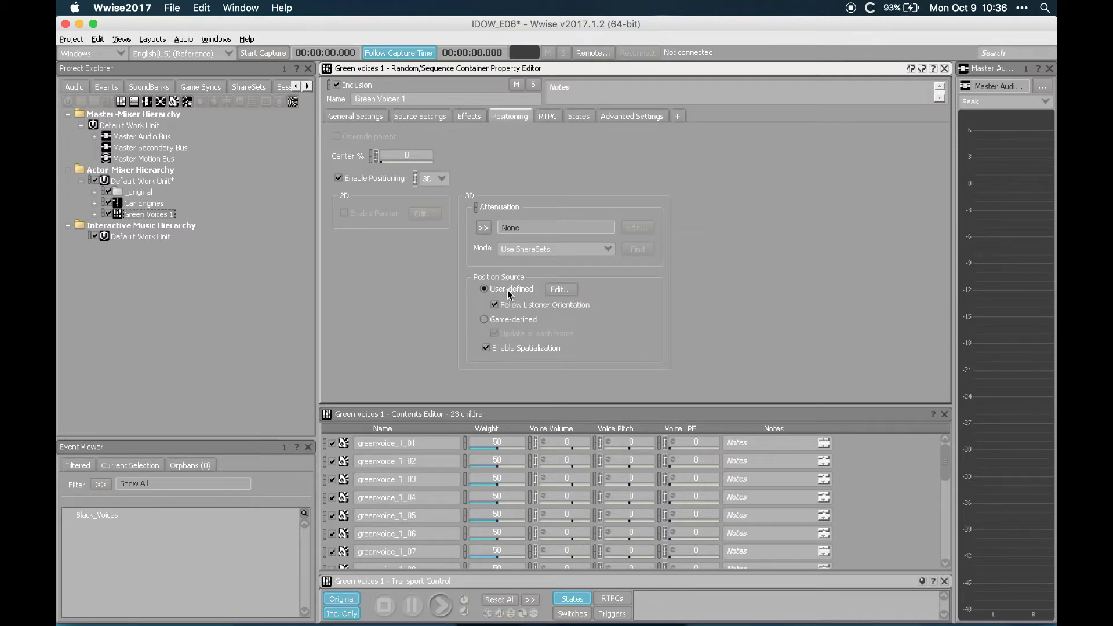
# Open the 3D user-defined position editor for Green Voices 1 and create a new path with the default name
pyautogui.click(570, 290)
pyautogui.moveTo(496, 139); pyautogui.dragTo(630, 136)
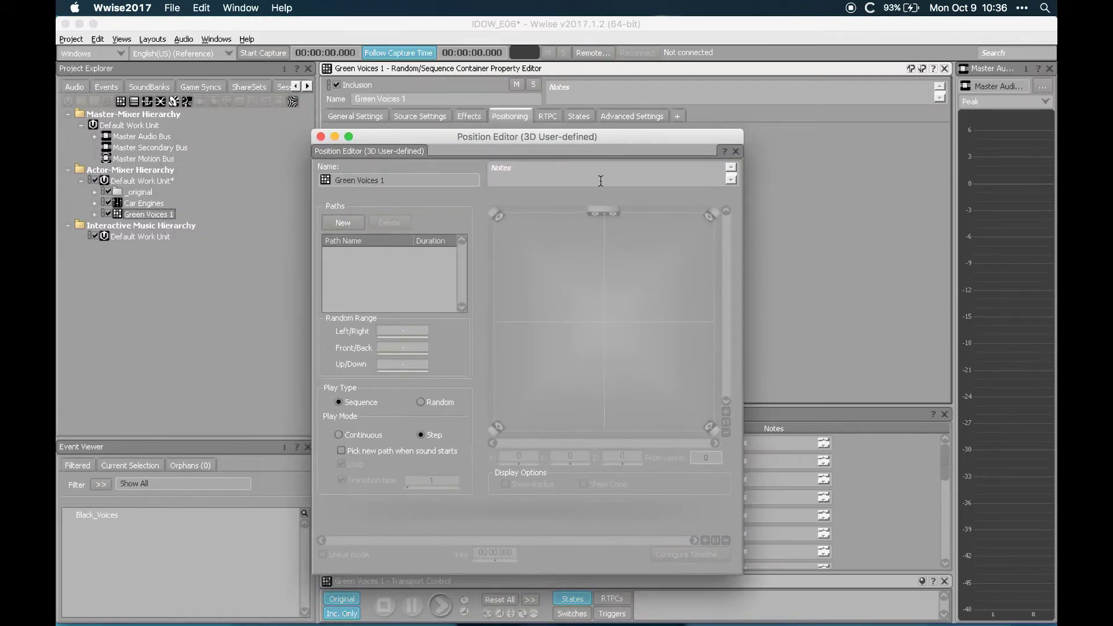
pyautogui.moveTo(531, 137); pyautogui.dragTo(558, 95)
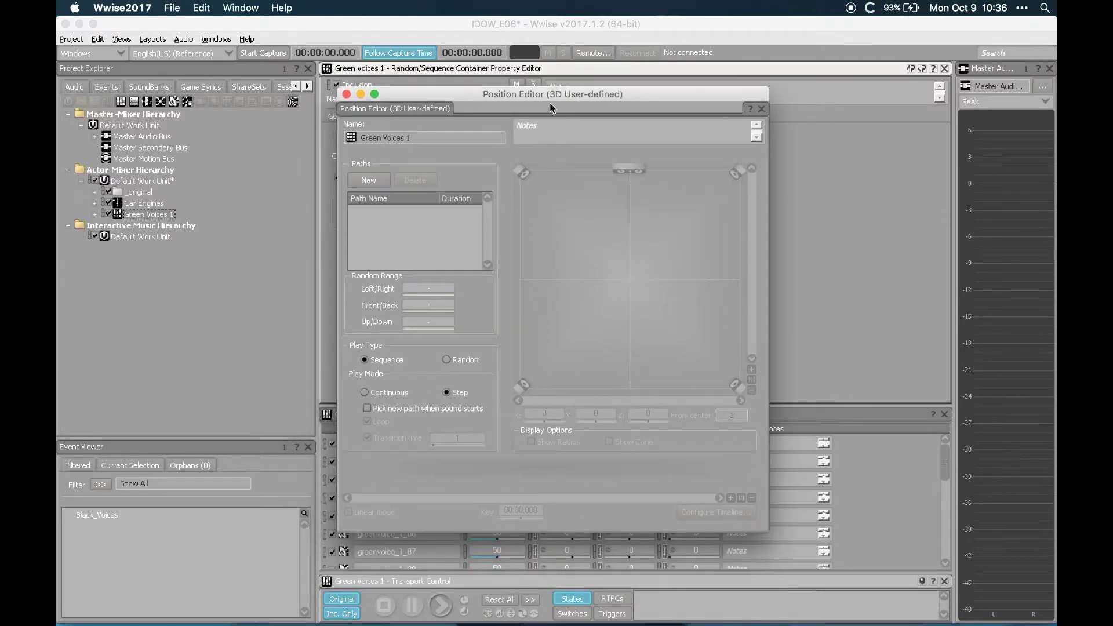
pyautogui.click(380, 181)
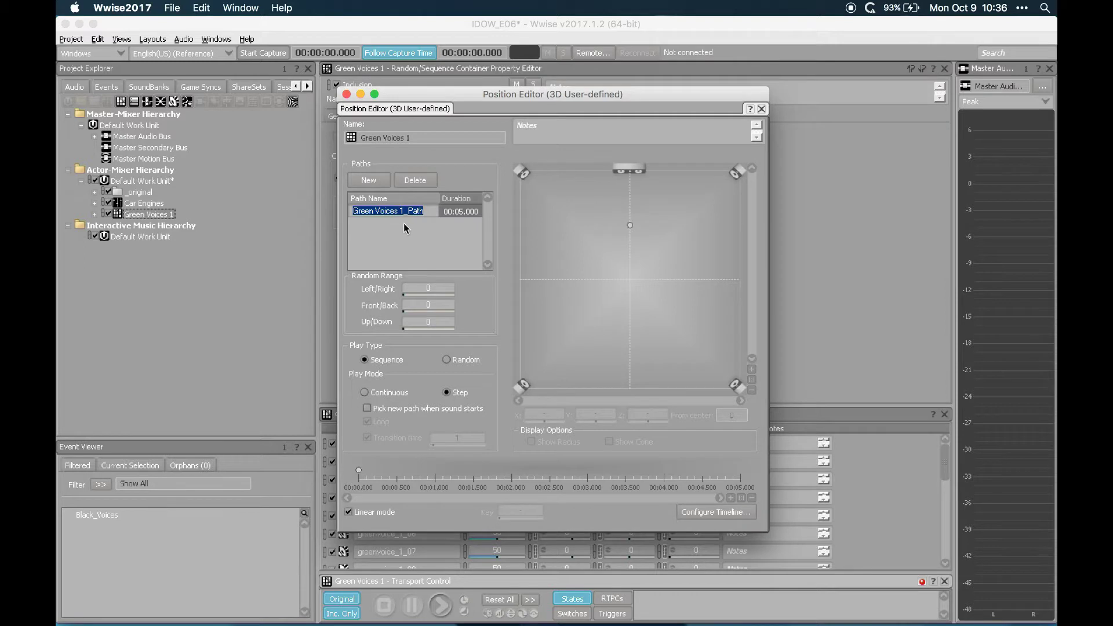
pyautogui.click(416, 230)
pyautogui.click(416, 214)
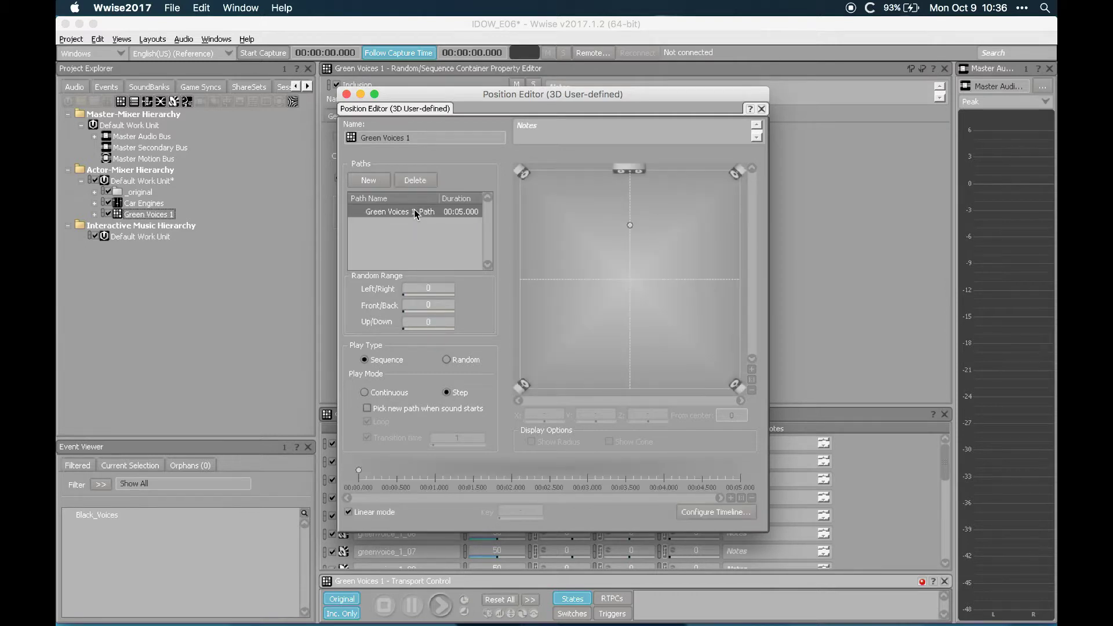
# Add five more points to the Green Voices 1 path, circling clockwise around the listener and ending at about X -54, Y 24
pyautogui.click(685, 252)
pyautogui.click(691, 328)
pyautogui.click(607, 337)
pyautogui.click(578, 298)
pyautogui.click(570, 253)
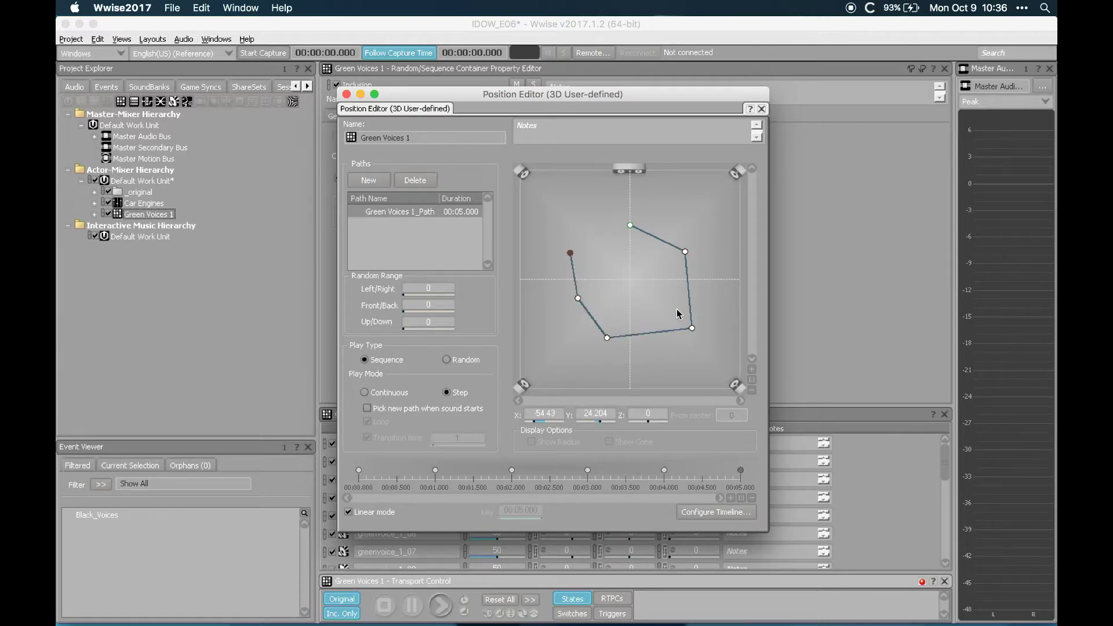
# Delete the five added points from the Green Voices 1 path, keeping only its starting point, and play the container
pyautogui.moveTo(550, 239); pyautogui.dragTo(714, 363)
pyautogui.press('Delete')
pyautogui.moveTo(602, 203); pyautogui.dragTo(643, 242)
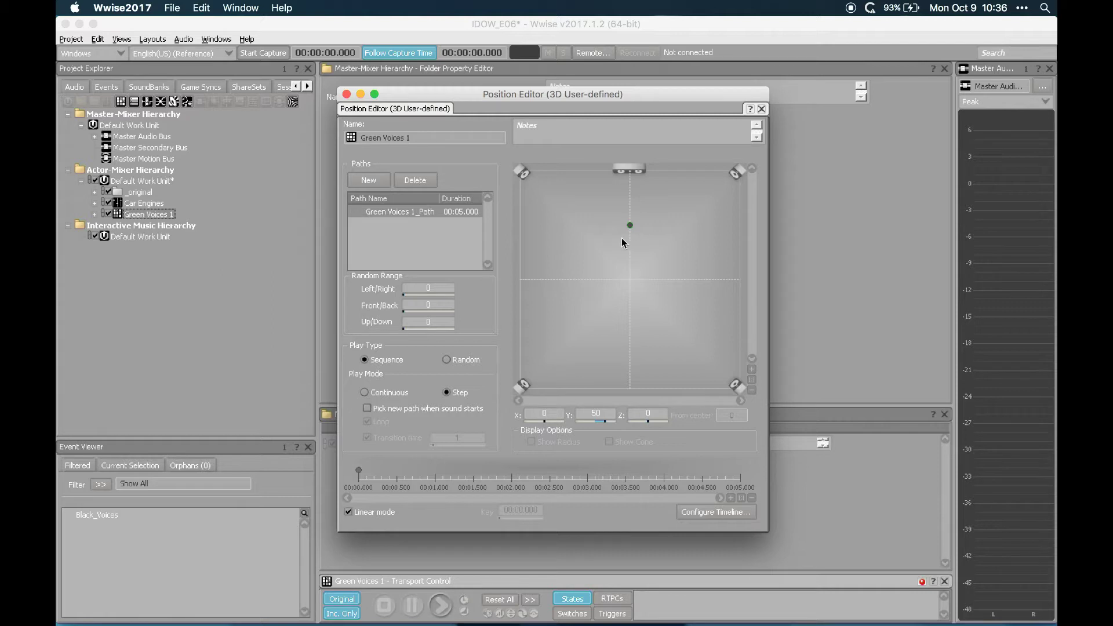
pyautogui.click(94, 214)
pyautogui.press('space')
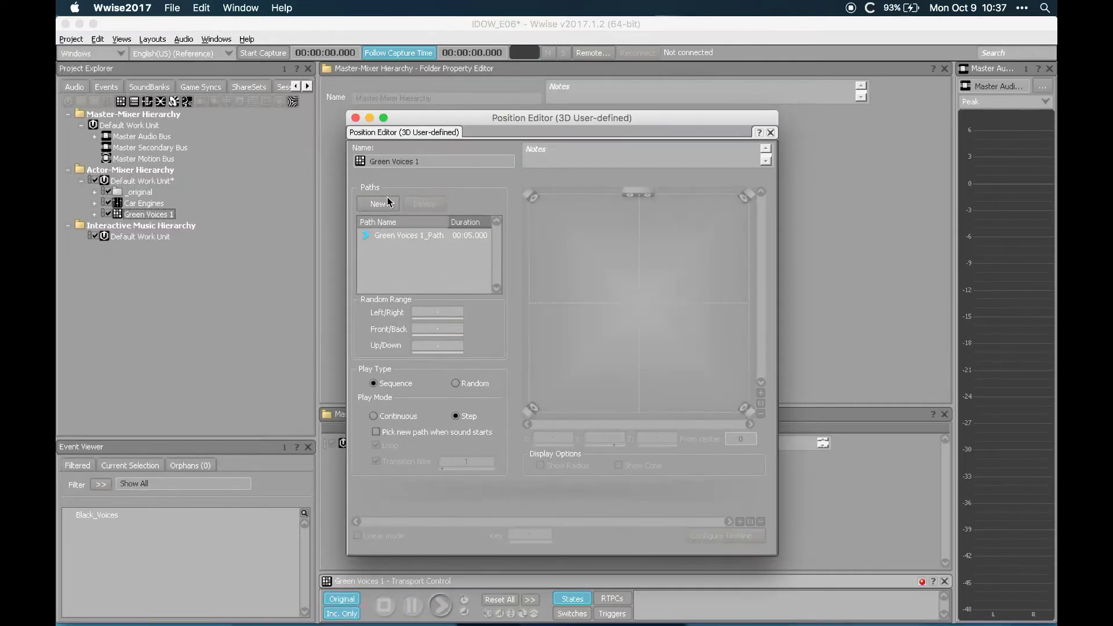
# Create two more Green Voices 1 paths with single points at about X -58, Y 64 and about X 41, Y 34
pyautogui.click(387, 203)
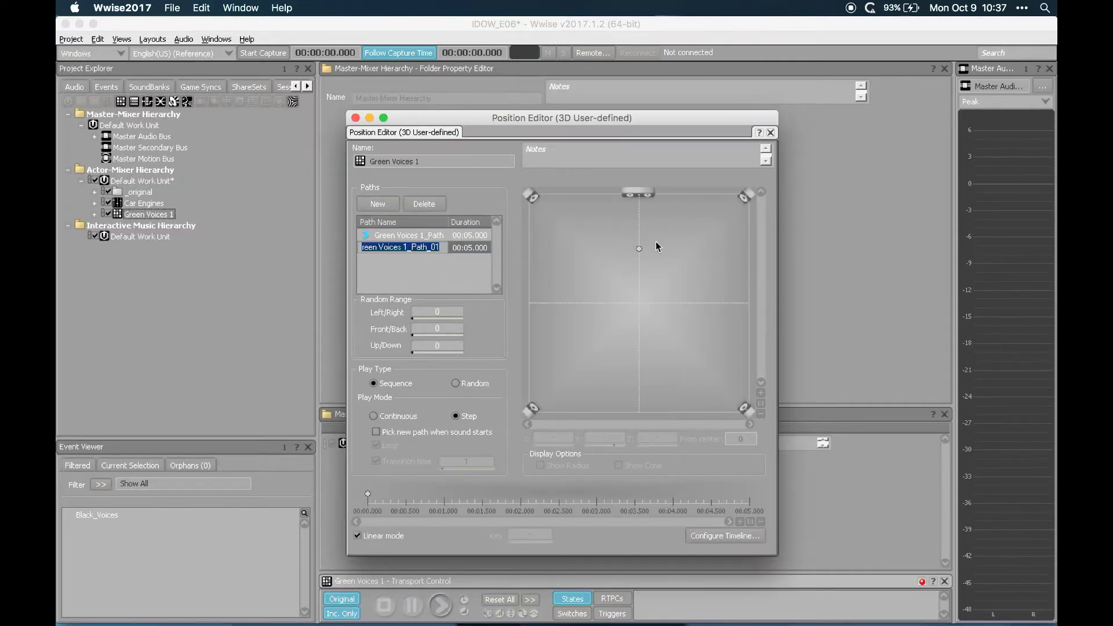
pyautogui.moveTo(640, 248); pyautogui.dragTo(575, 234)
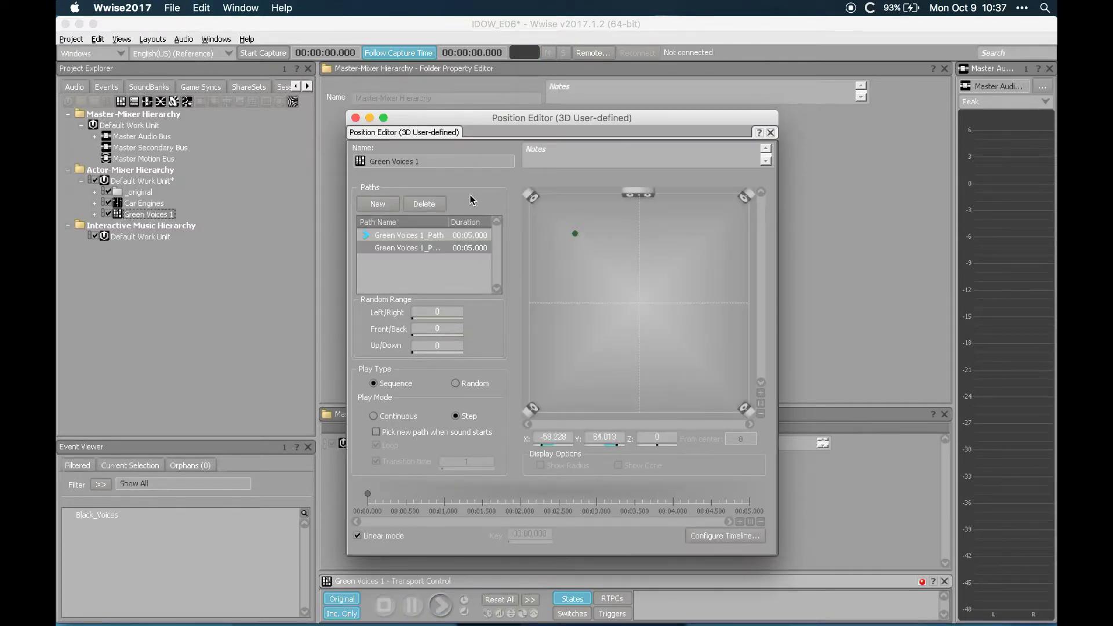
pyautogui.click(376, 204)
pyautogui.press('Return')
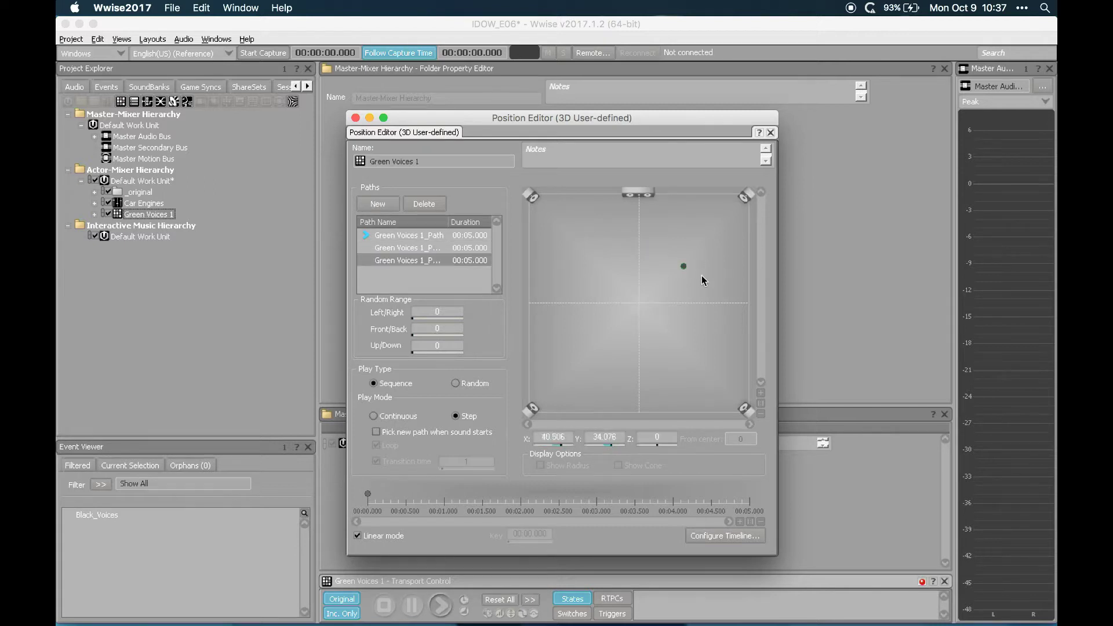
# Set the path play type to Random and delete the two additional Green Voices 1 paths
pyautogui.click(437, 283)
pyautogui.click(456, 382)
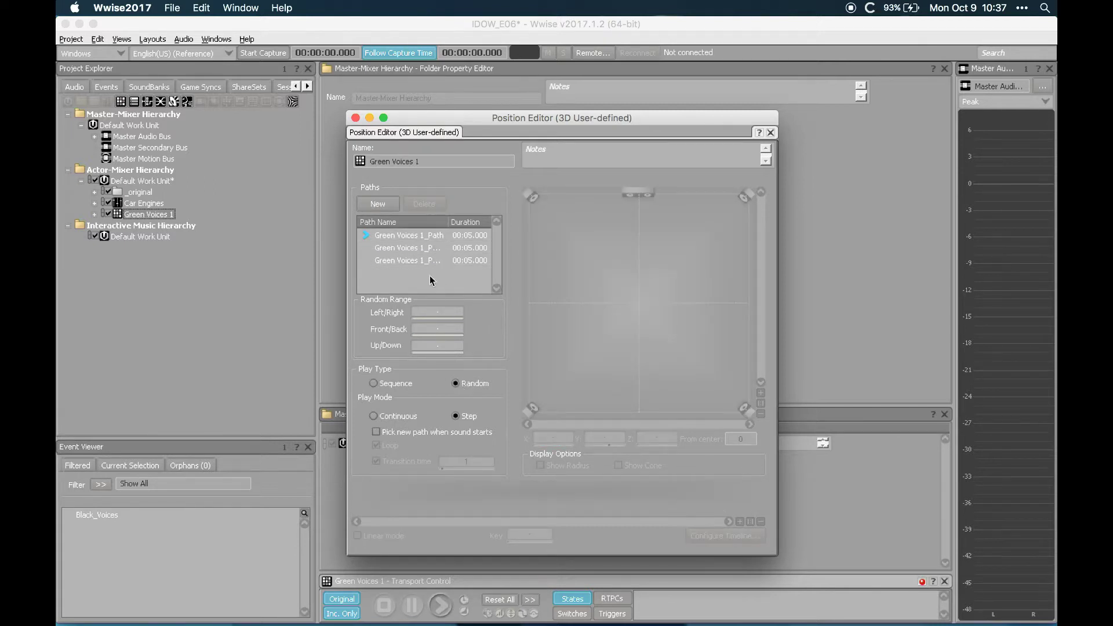
pyautogui.click(406, 248)
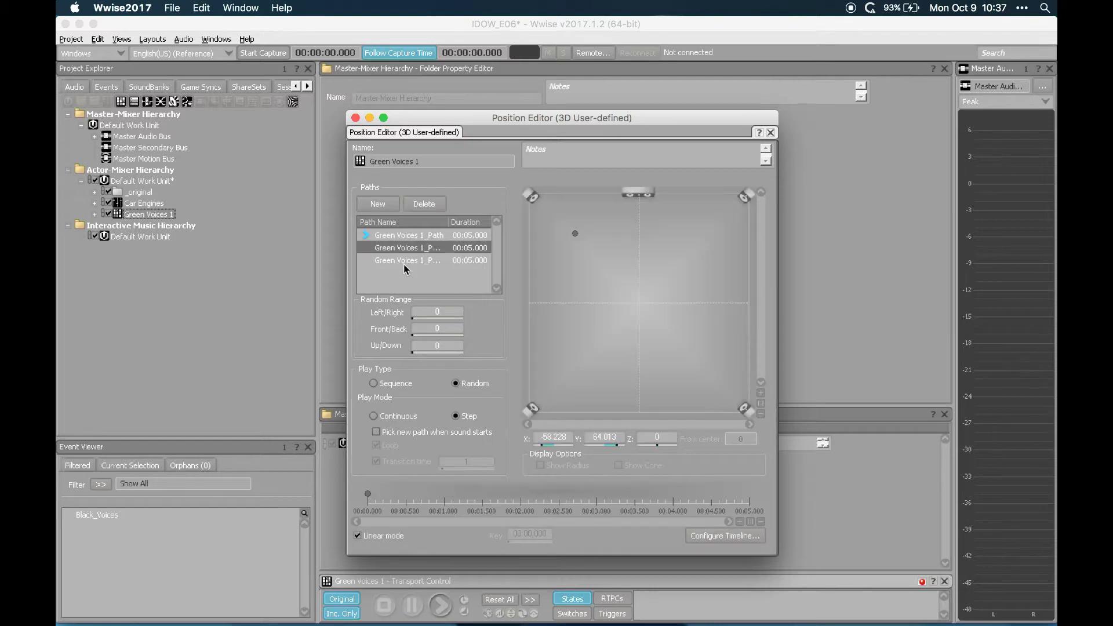
pyautogui.press('Delete')
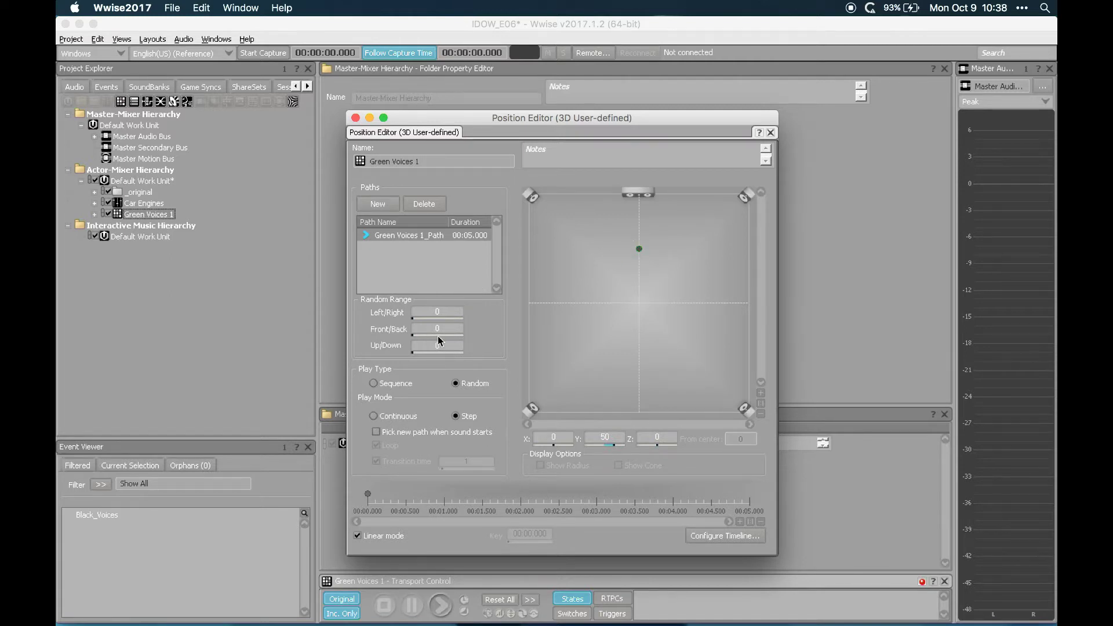
# Set the random range of the Green Voices 1 path to 50 for Left/Right and 40 for Front/Back
pyautogui.click(437, 317)
pyautogui.doubleClick(560, 436)
pyautogui.click(640, 308)
pyautogui.moveTo(639, 248)
pyautogui.mouseDown()
pyautogui.moveTo(462, 246)
pyautogui.moveTo(842, 250)
pyautogui.moveTo(638, 243)
pyautogui.moveTo(648, 325)
pyautogui.moveTo(635, 293)
pyautogui.moveTo(639, 303)
pyautogui.moveTo(642, 179)
pyautogui.moveTo(642, 264)
pyautogui.moveTo(642, 243)
pyautogui.mouseUp()
pyautogui.press('super+z')
pyautogui.press('Tab')
pyautogui.write('40')
pyautogui.click(438, 237)
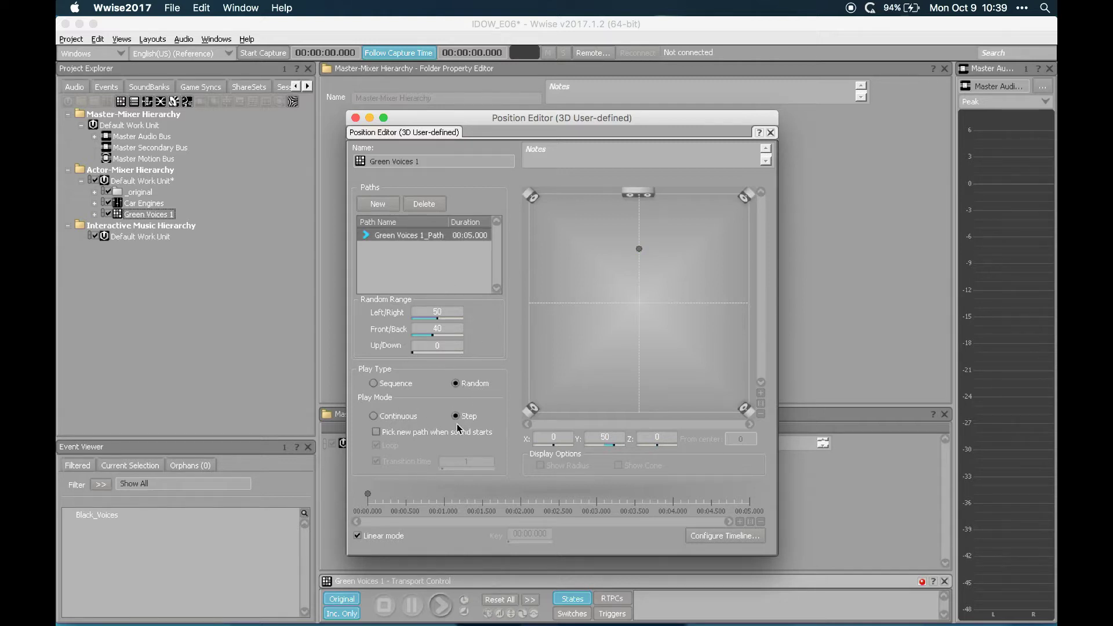
# Enable picking a new path when the sound starts, close the position editor and play Green Voices 1
pyautogui.click(433, 436)
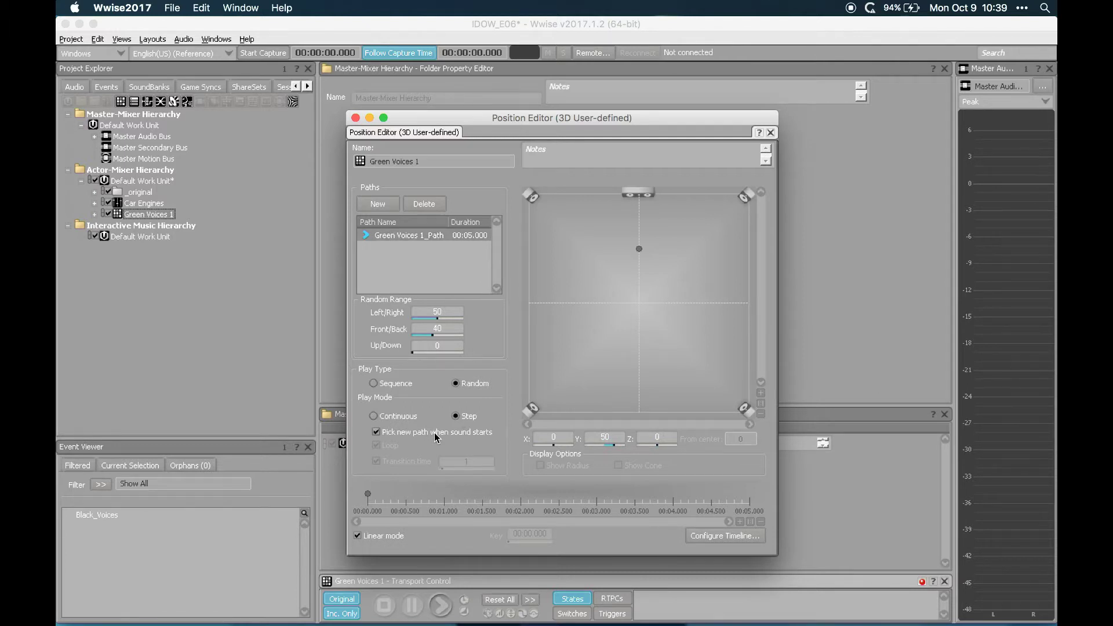
pyautogui.click(357, 119)
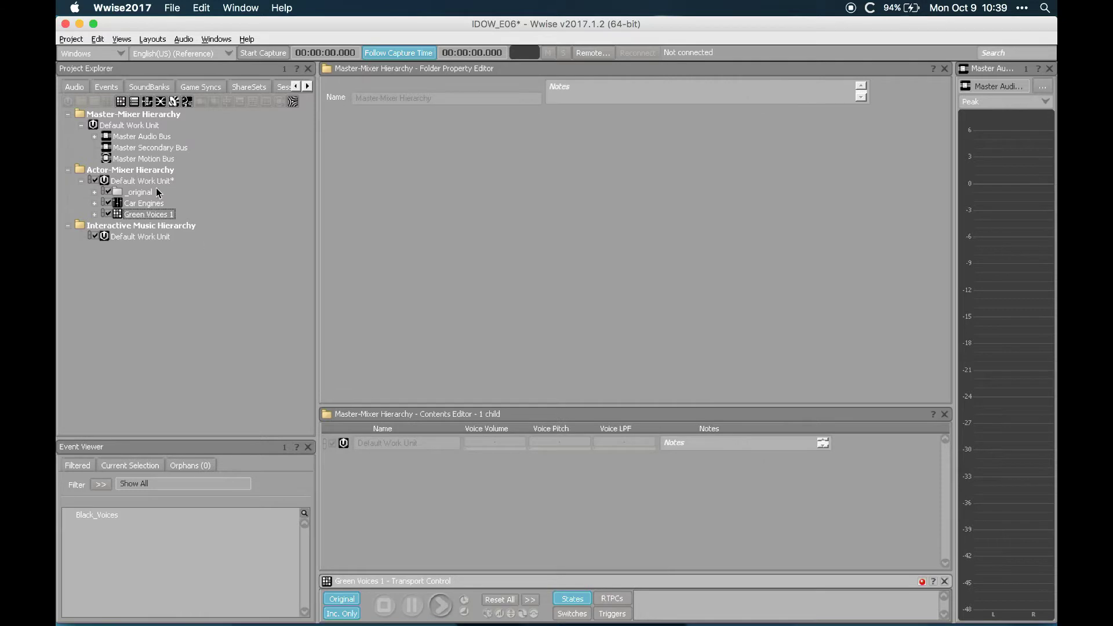
pyautogui.press('space')
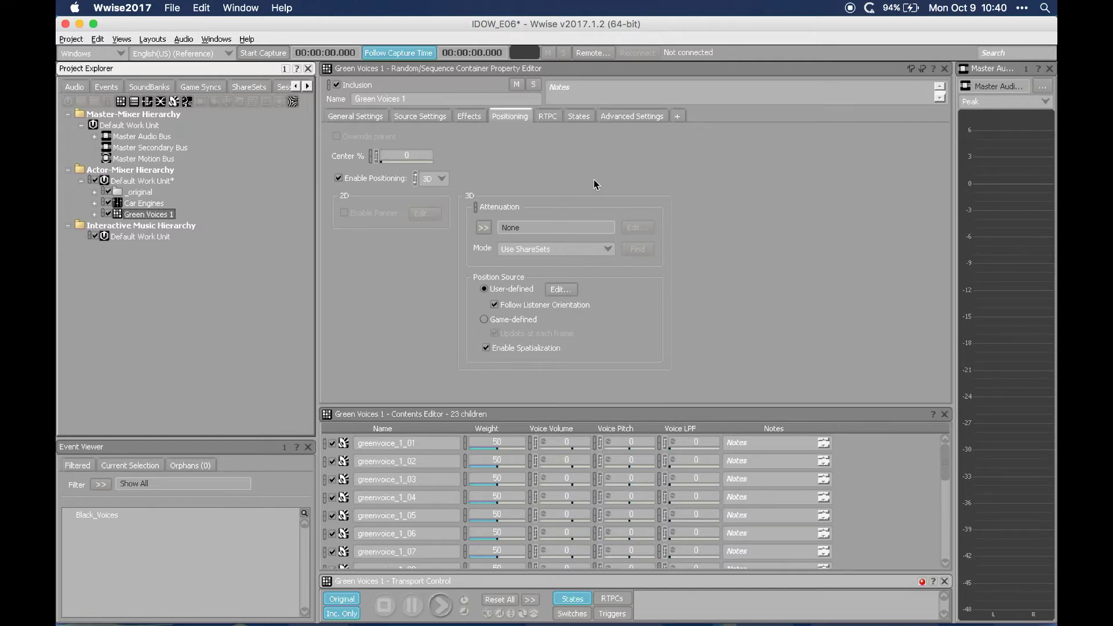
# Give Green Voices 1 a custom attenuation and open it in the Attenuation Editor
pyautogui.click(482, 228)
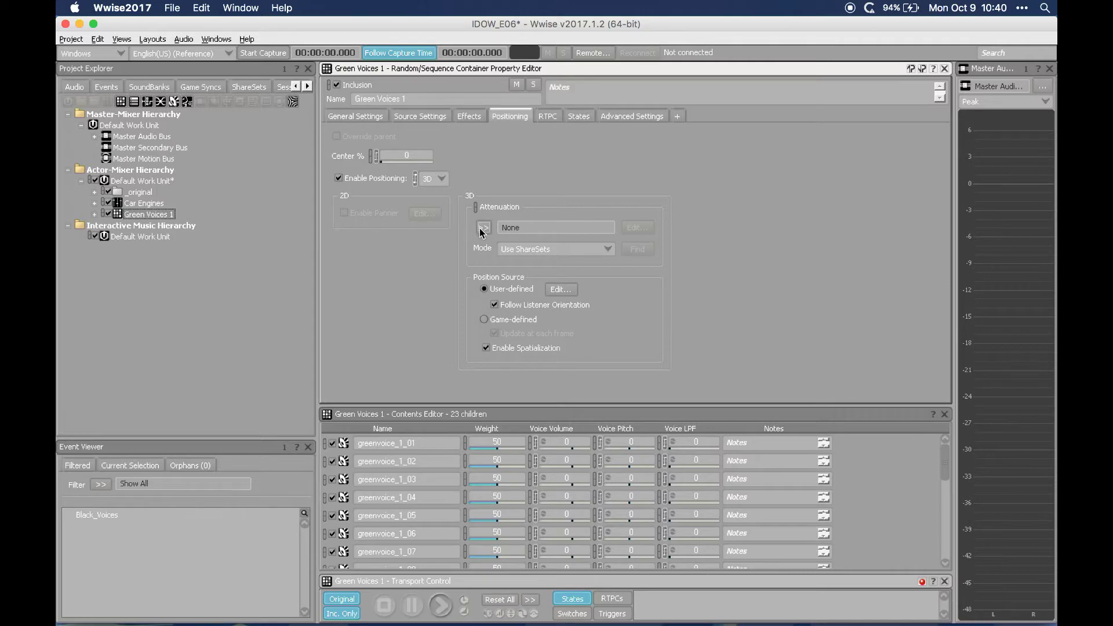
pyautogui.click(484, 230)
pyautogui.click(510, 259)
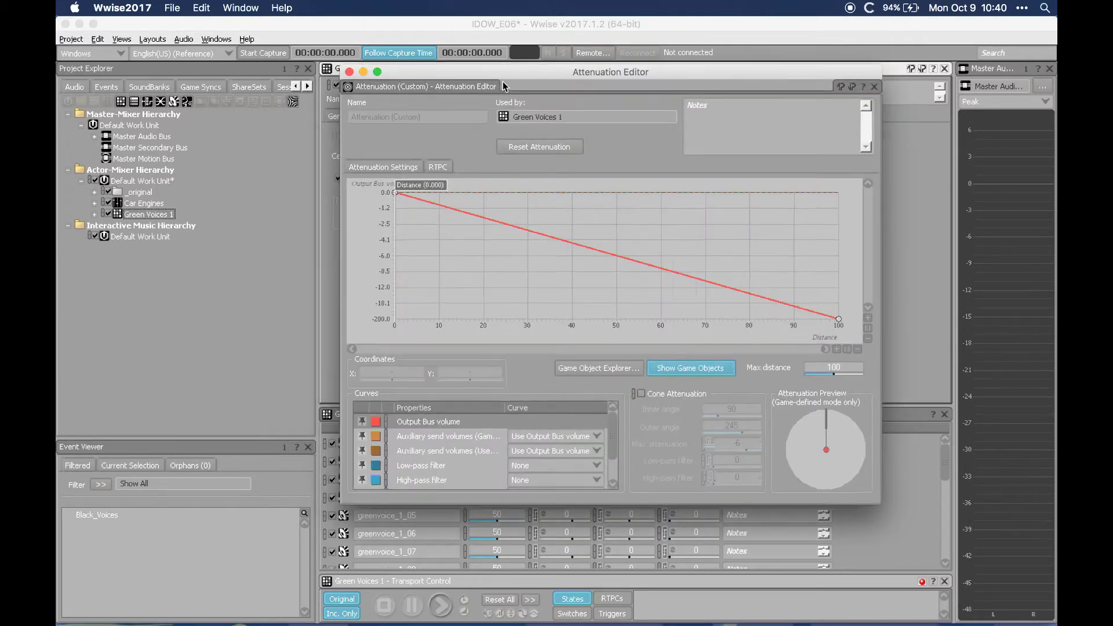
pyautogui.click(829, 387)
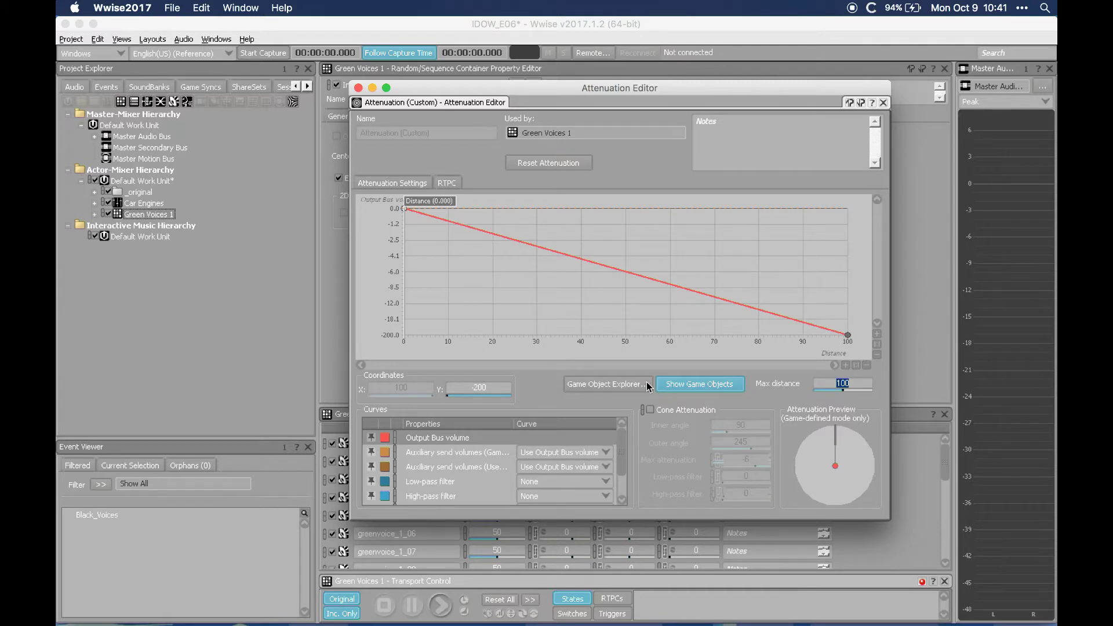
# Set the Output Bus volume curve's end point at distance 100 to -30
pyautogui.moveTo(847, 337); pyautogui.dragTo(864, 329)
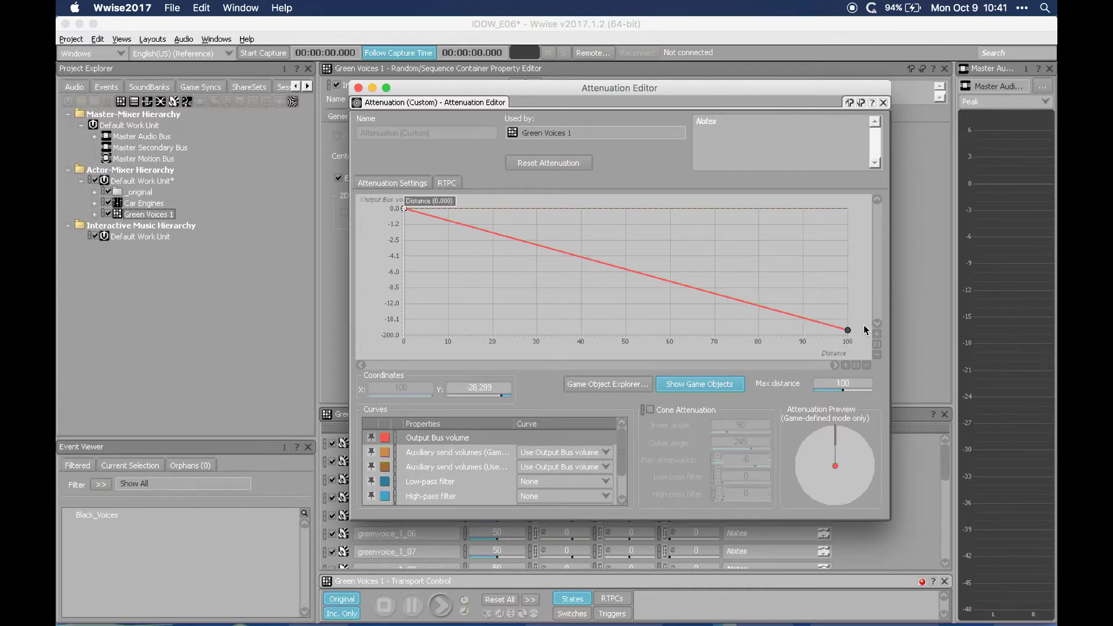
pyautogui.moveTo(856, 331); pyautogui.dragTo(849, 328)
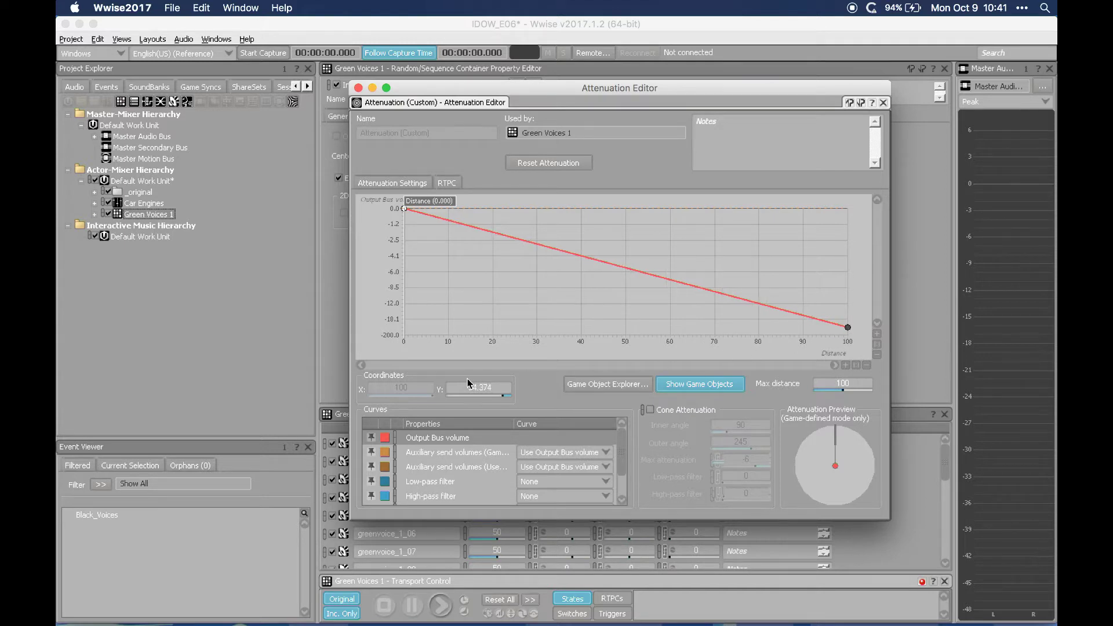
pyautogui.click(505, 384)
pyautogui.press('BackSpace')
pyautogui.write('-30')
pyautogui.press('Return')
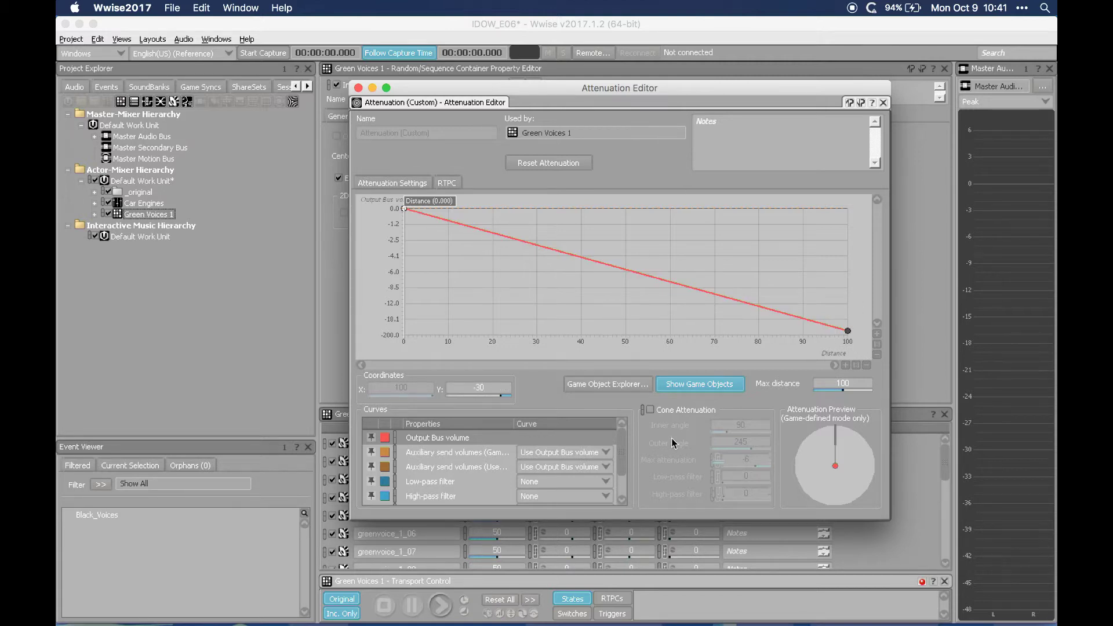
# Give the low-pass filter a custom attenuation curve whose end point at distance 100 is 55
pyautogui.click(432, 481)
pyautogui.click(542, 481)
pyautogui.click(544, 509)
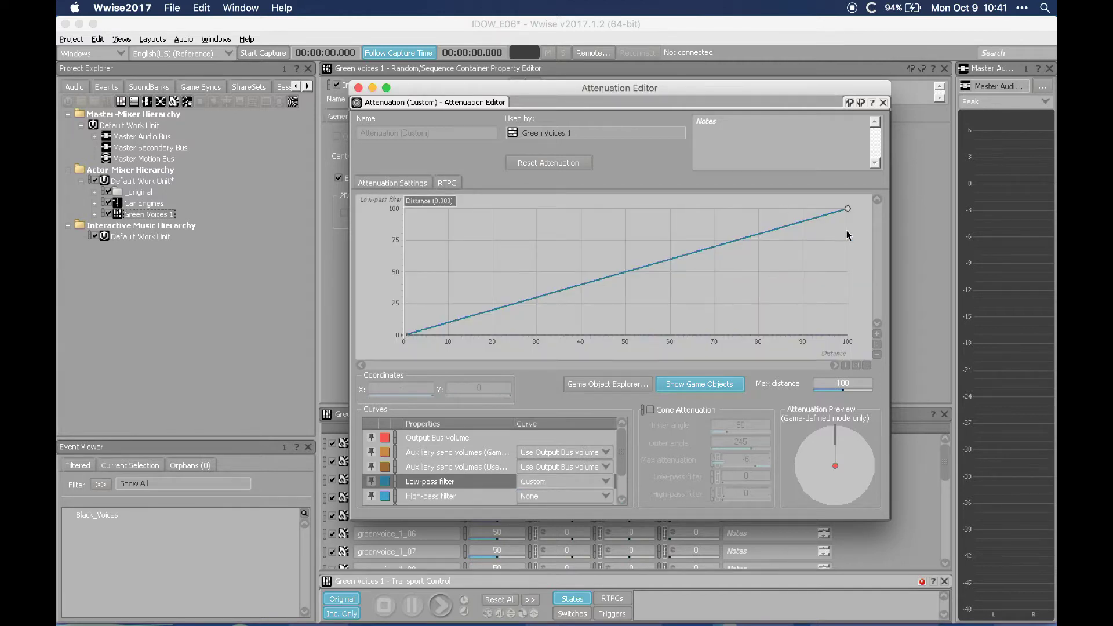
pyautogui.click(848, 209)
pyautogui.doubleClick(500, 387)
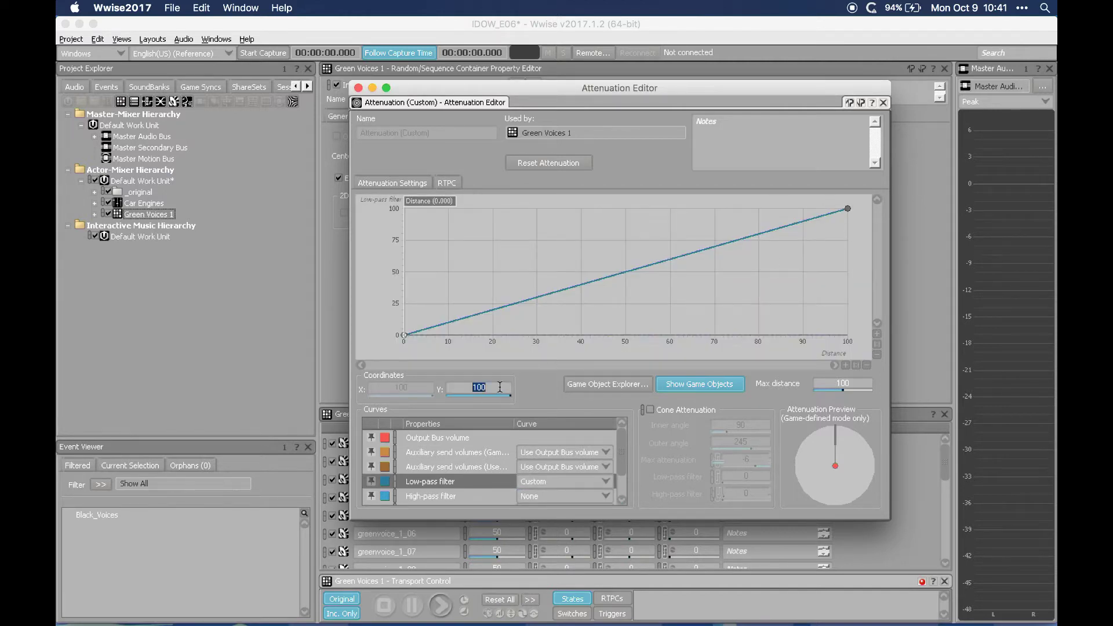
pyautogui.write('55')
pyautogui.press('Return')
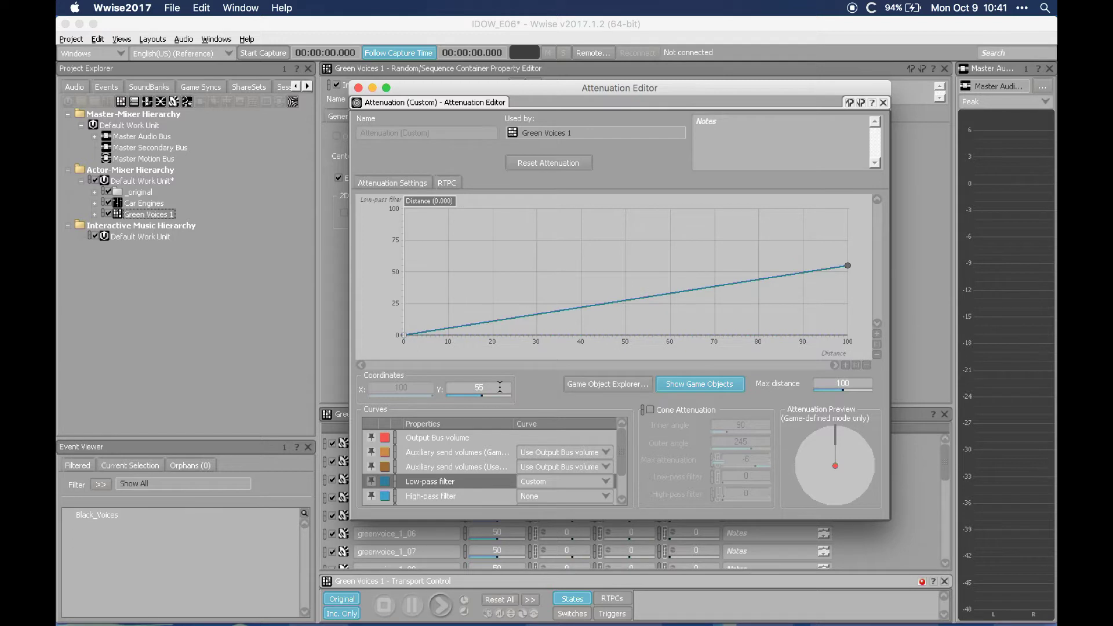
# Give the high-pass filter a custom attenuation curve whose end point at distance 100 is 30
pyautogui.click(440, 495)
pyautogui.click(544, 499)
pyautogui.click(533, 520)
pyautogui.click(848, 208)
pyautogui.write('30')
pyautogui.press('Return')
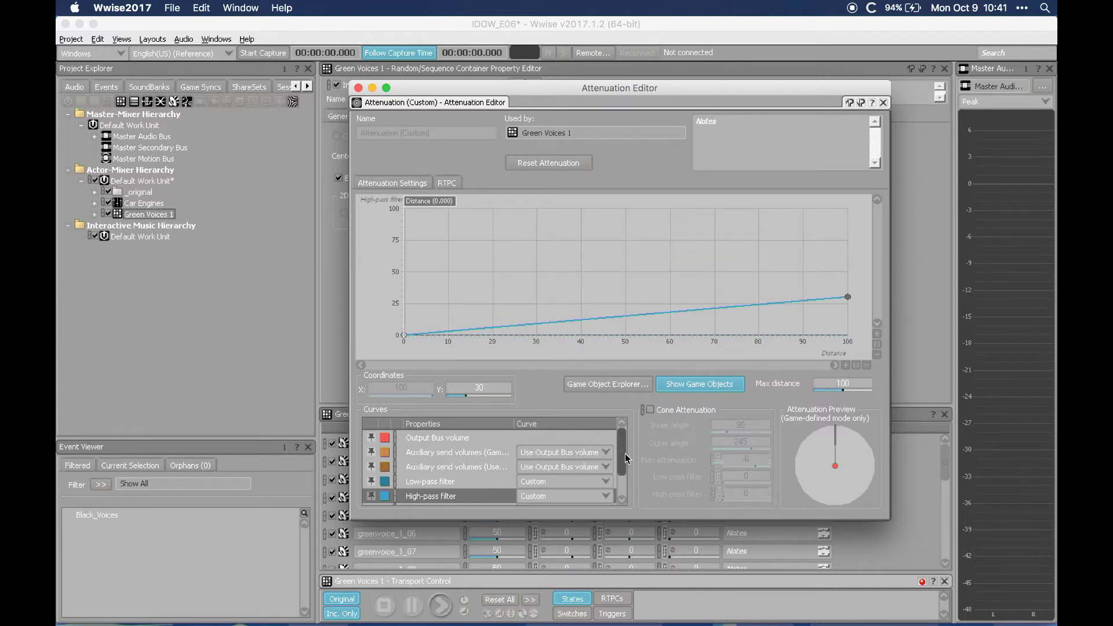
pyautogui.moveTo(625, 453); pyautogui.dragTo(626, 487)
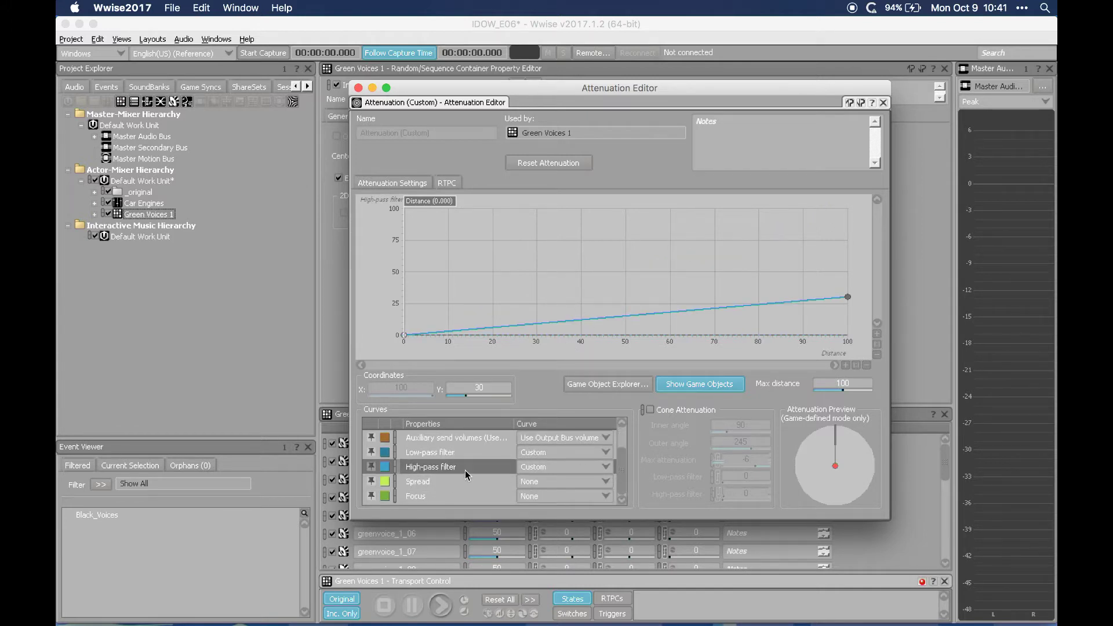
pyautogui.moveTo(621, 481); pyautogui.dragTo(624, 450)
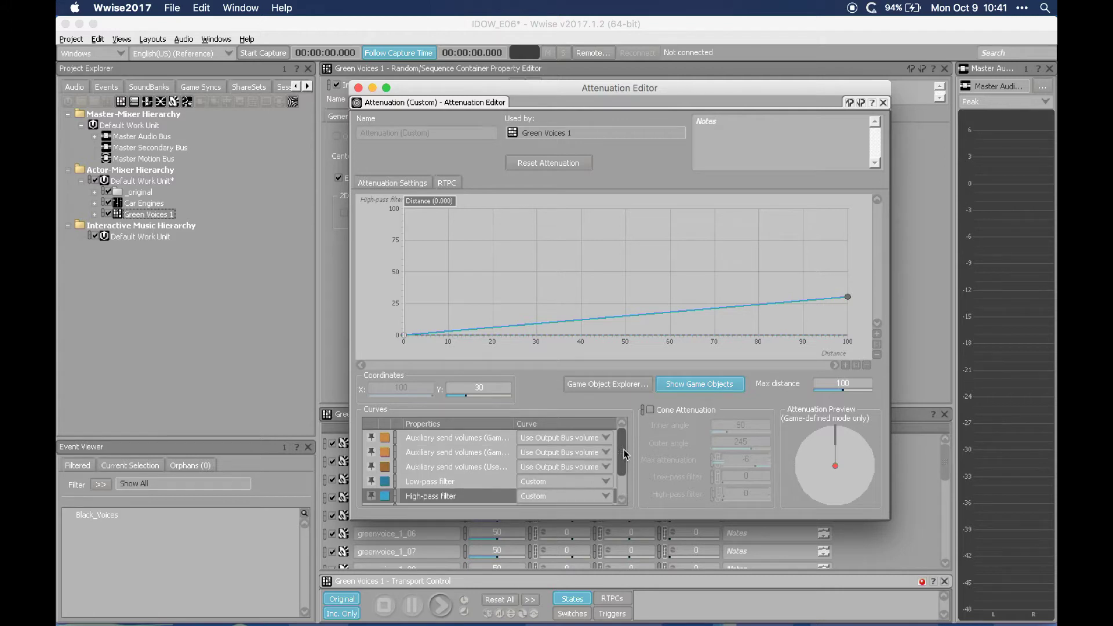
pyautogui.click(452, 458)
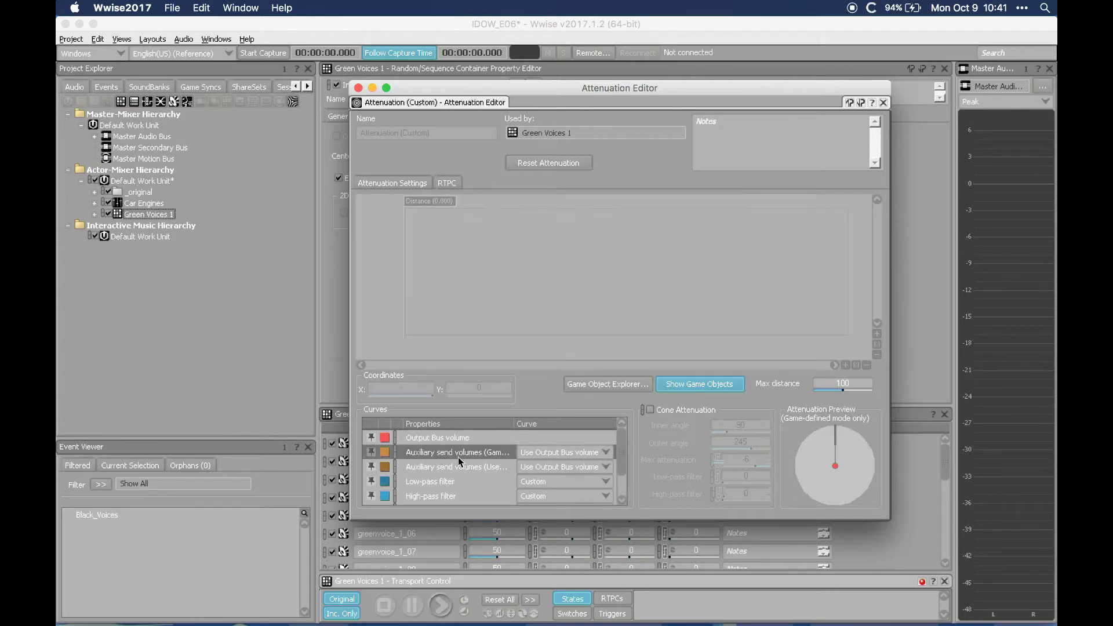
pyautogui.click(548, 453)
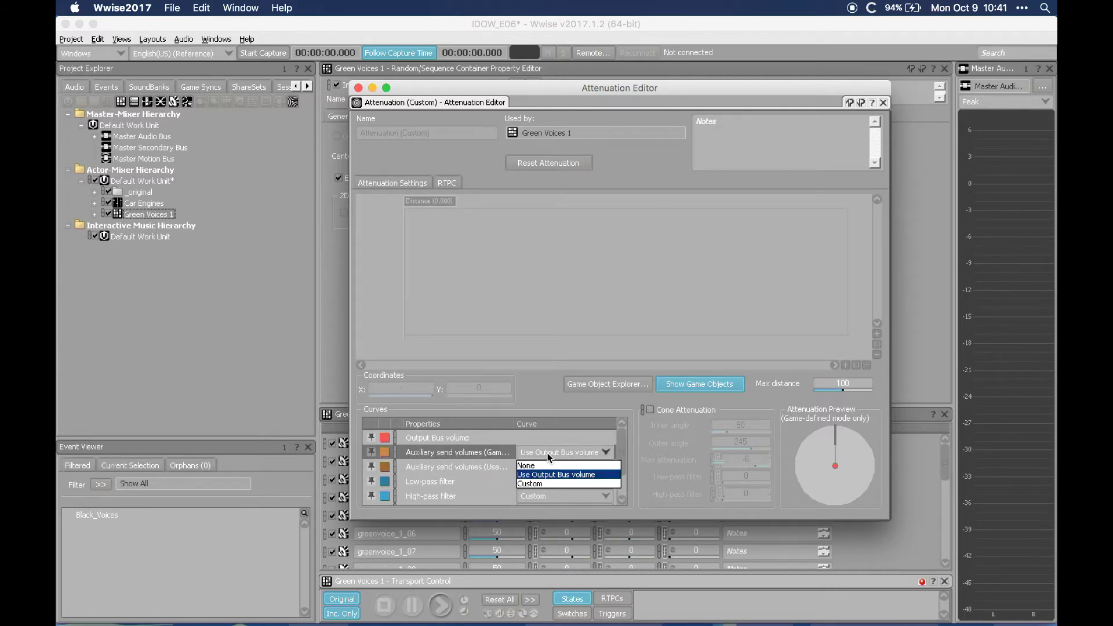
pyautogui.click(542, 483)
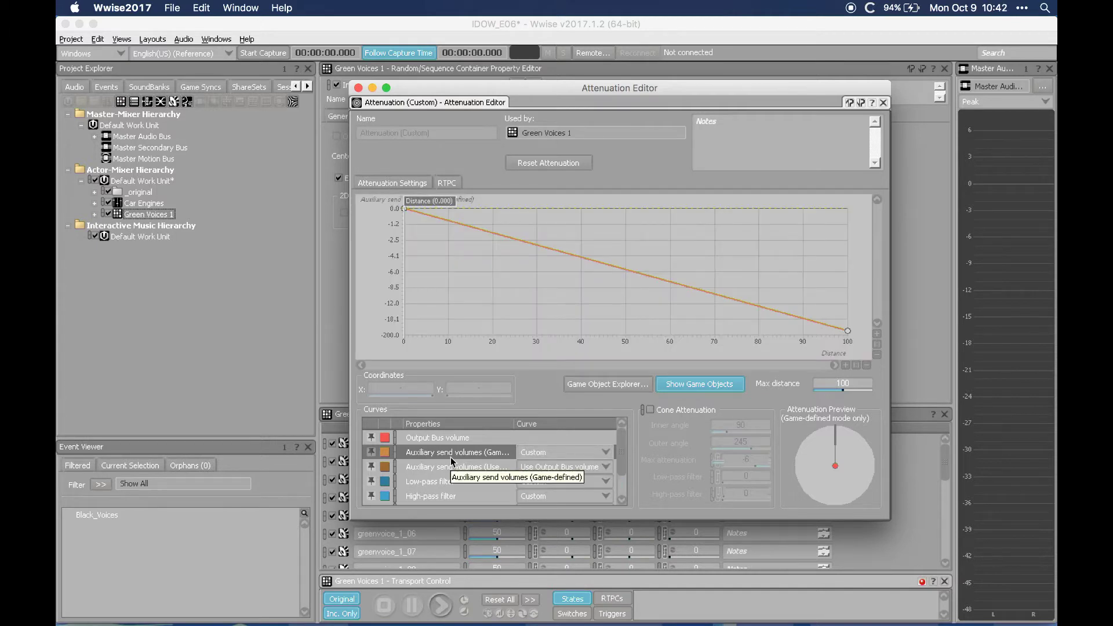
pyautogui.click(543, 451)
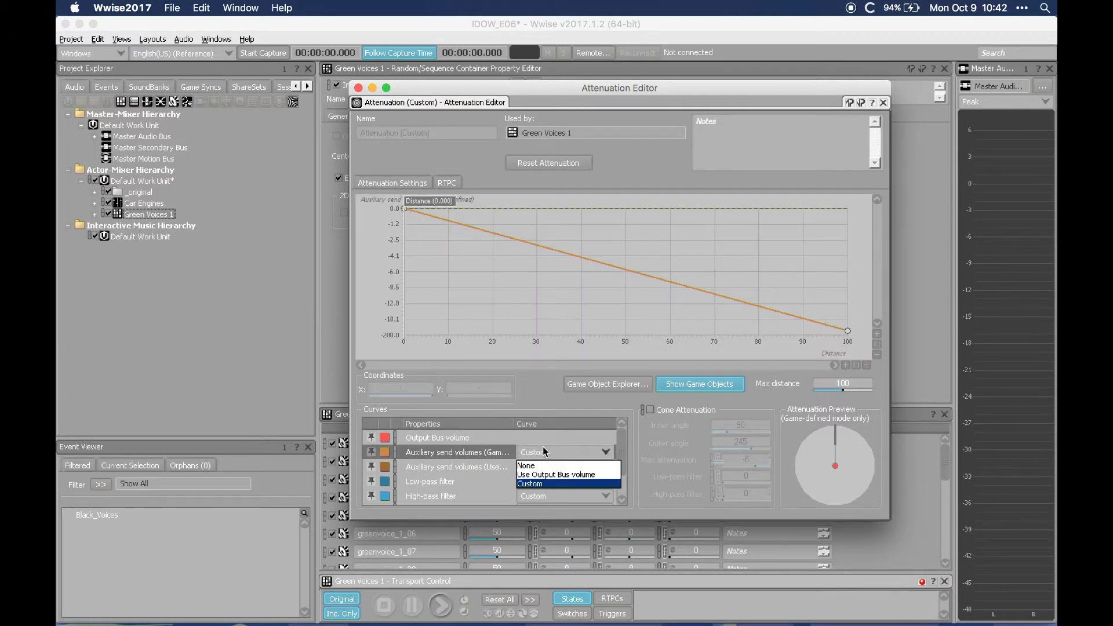
pyautogui.click(542, 475)
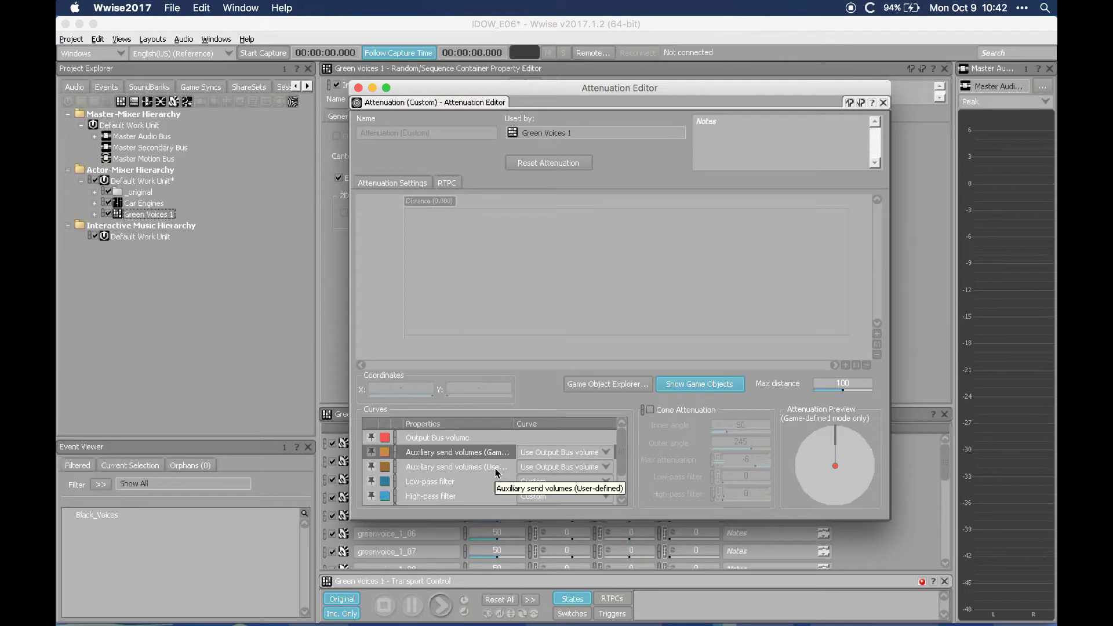
pyautogui.moveTo(515, 424)
pyautogui.mouseDown()
pyautogui.moveTo(583, 428)
pyautogui.moveTo(513, 430)
pyautogui.mouseUp()
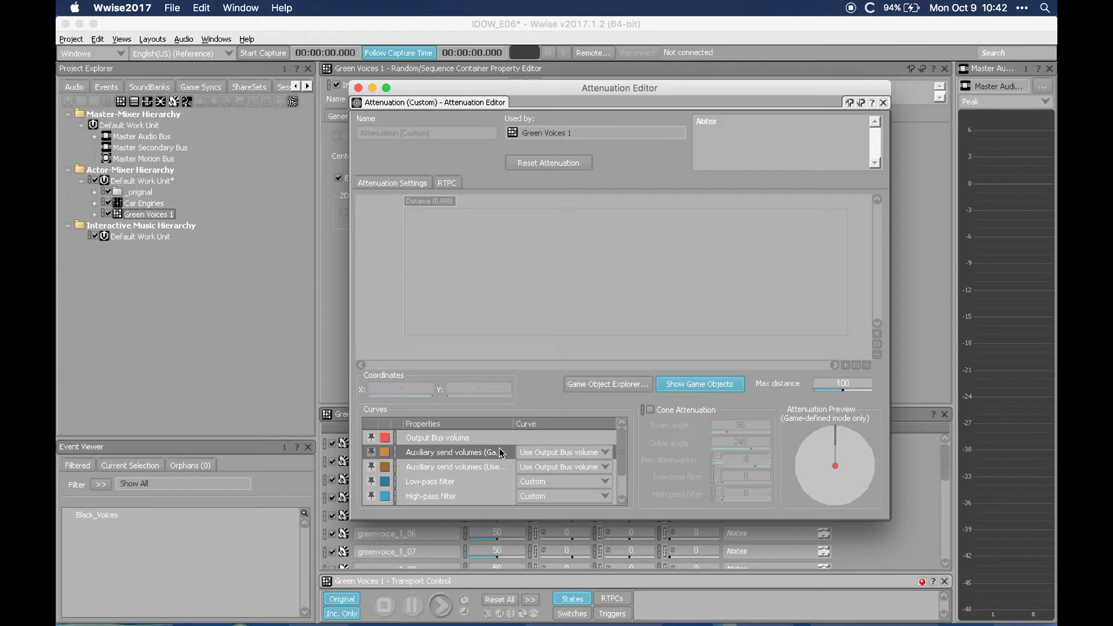
# Give the user-defined auxiliary send volumes a custom curve that starts at -200 at distance 0 and rises with distance
pyautogui.click(490, 468)
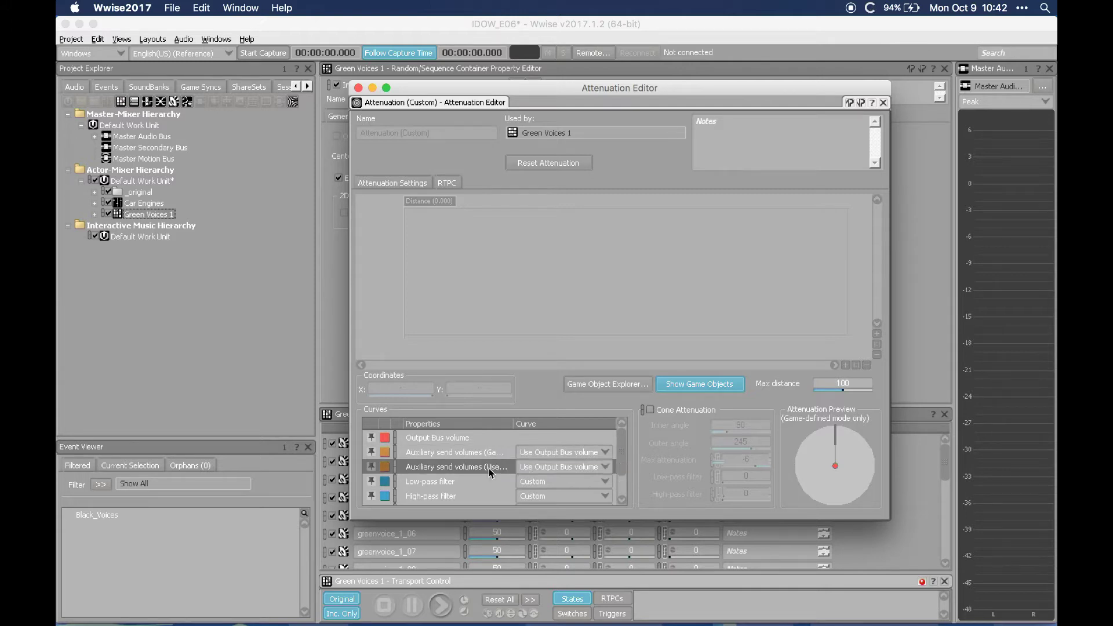
pyautogui.click(530, 468)
pyautogui.click(542, 501)
pyautogui.moveTo(404, 209); pyautogui.dragTo(400, 335)
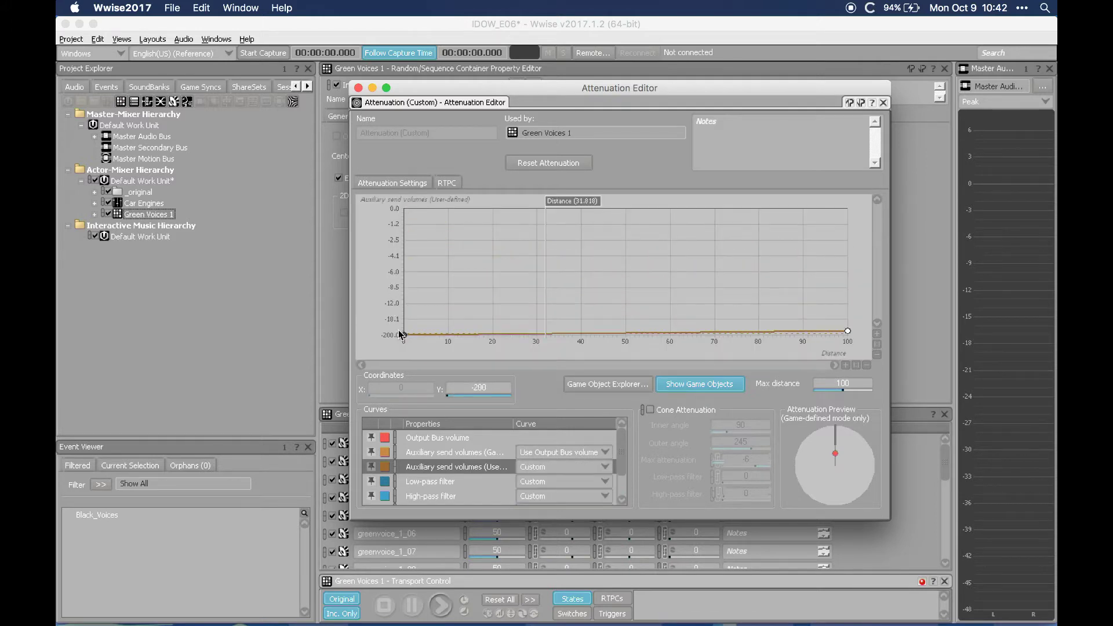
pyautogui.moveTo(847, 331); pyautogui.dragTo(833, 313)
pyautogui.click(423, 322)
pyautogui.moveTo(411, 322); pyautogui.dragTo(399, 343)
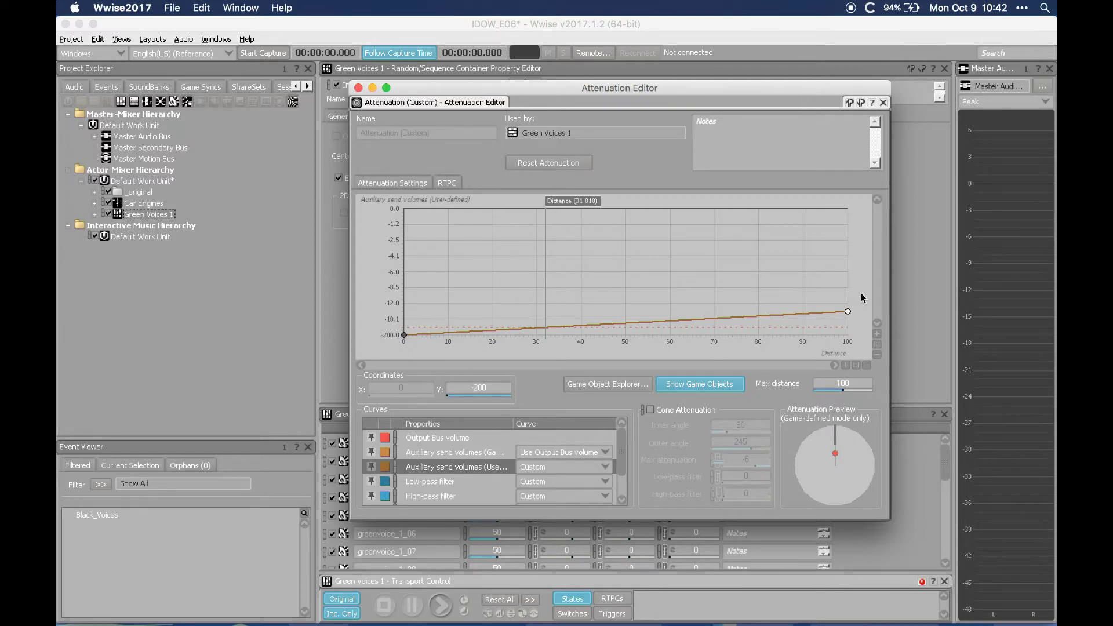
# Set the user-defined auxiliary send curve's end point at distance 100 to -15
pyautogui.moveTo(569, 200); pyautogui.dragTo(617, 213)
pyautogui.moveTo(848, 312); pyautogui.dragTo(851, 303)
pyautogui.click(504, 388)
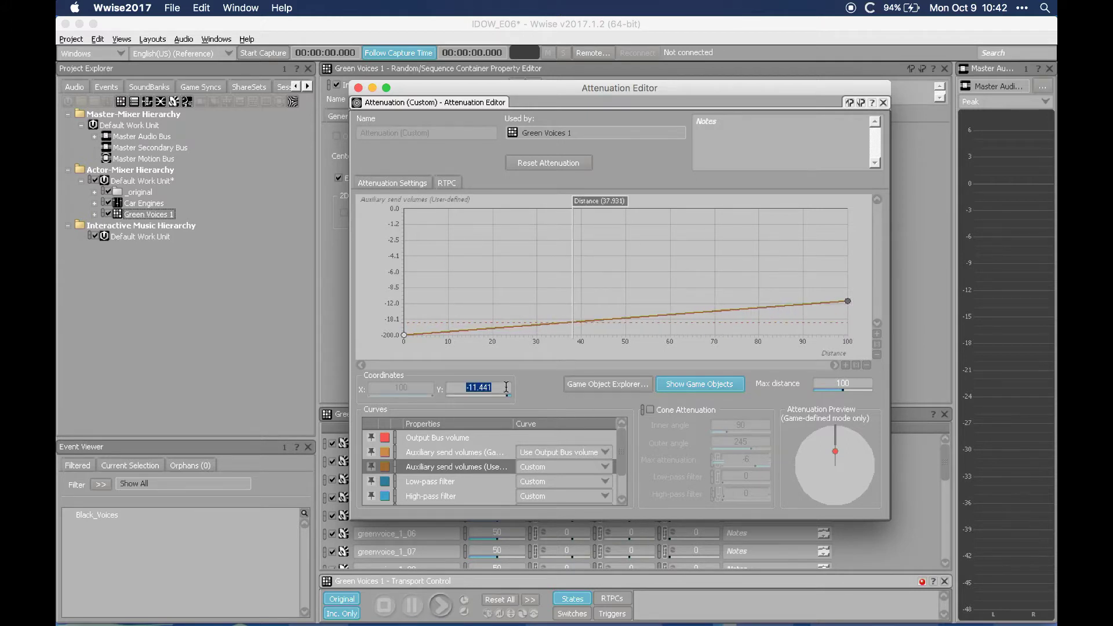
pyautogui.write('-15')
pyautogui.press('Return')
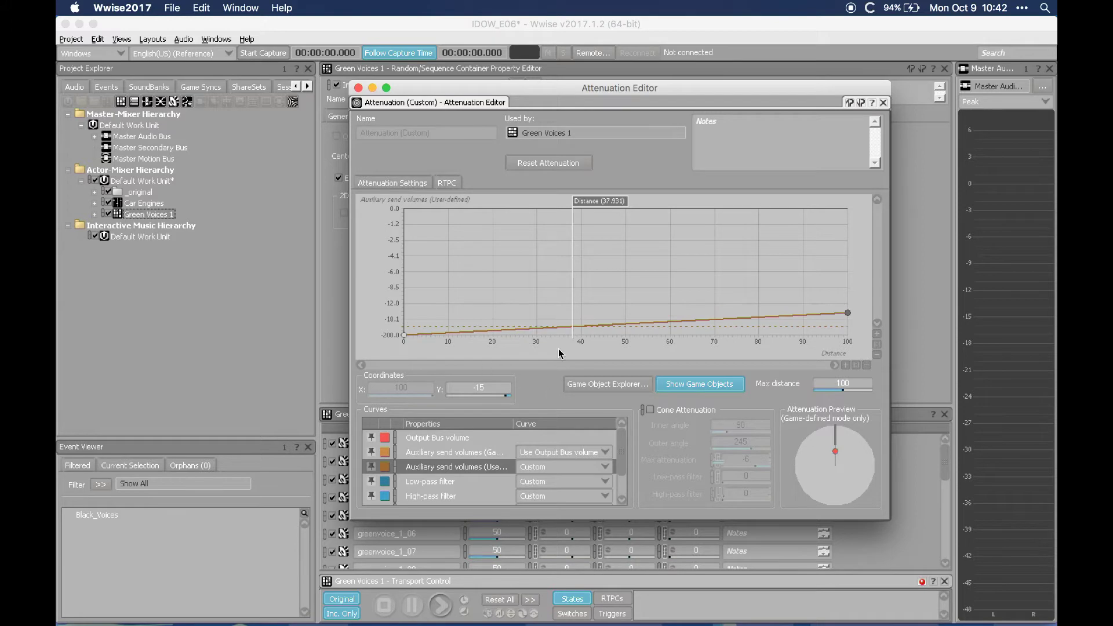
# Close the attenuation settings and assign Forest_Verb as the first user-defined auxiliary send of Green Voices 1
pyautogui.click(358, 88)
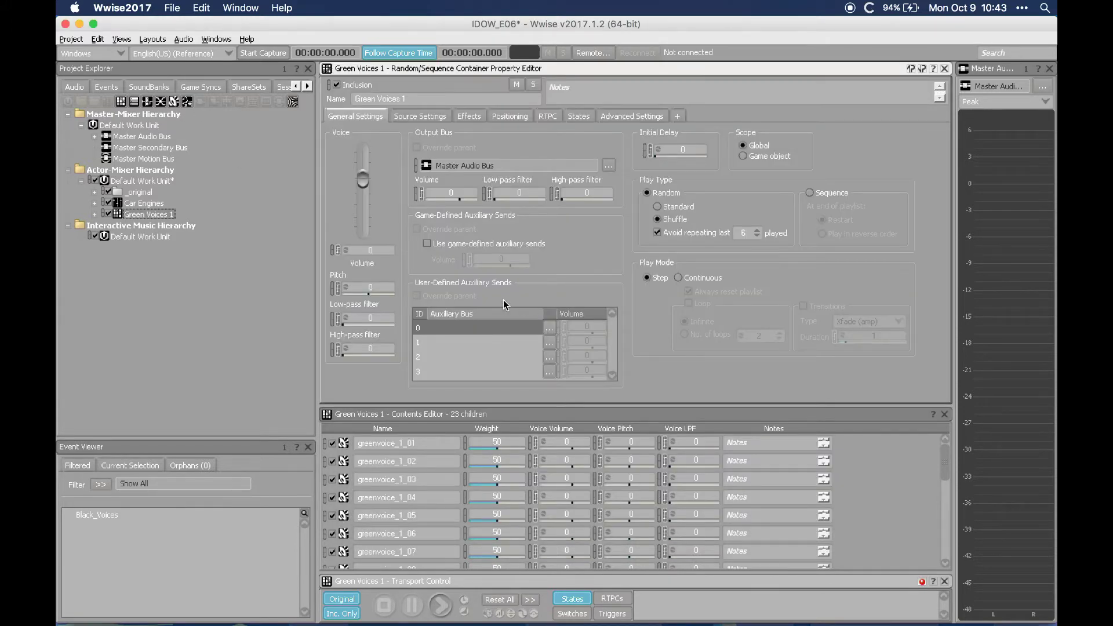
pyautogui.click(550, 331)
pyautogui.click(488, 246)
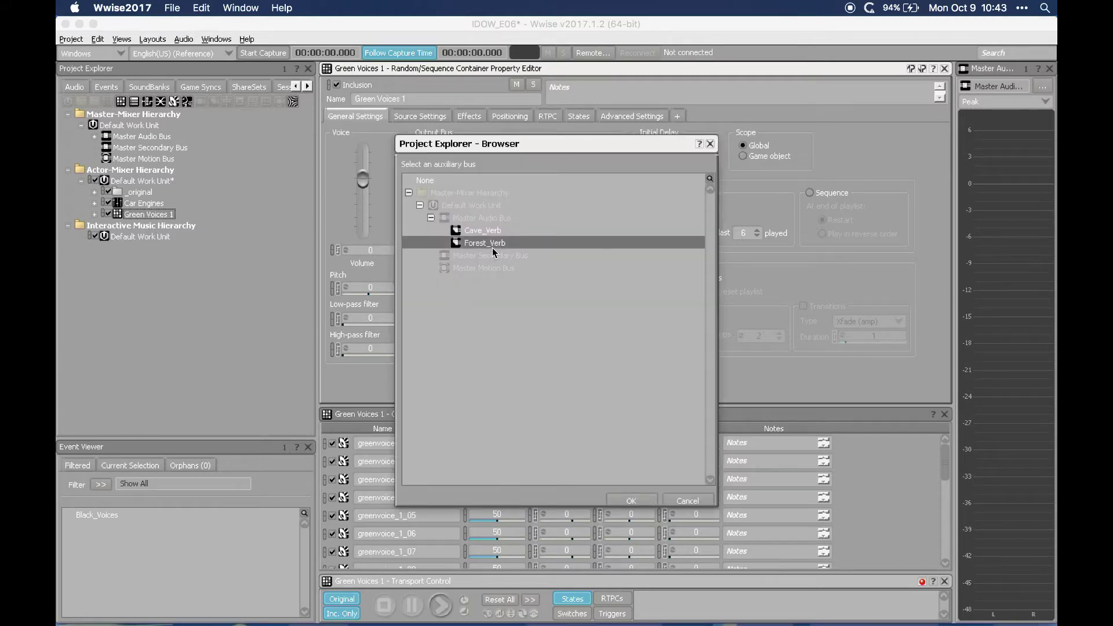
pyautogui.doubleClick(495, 244)
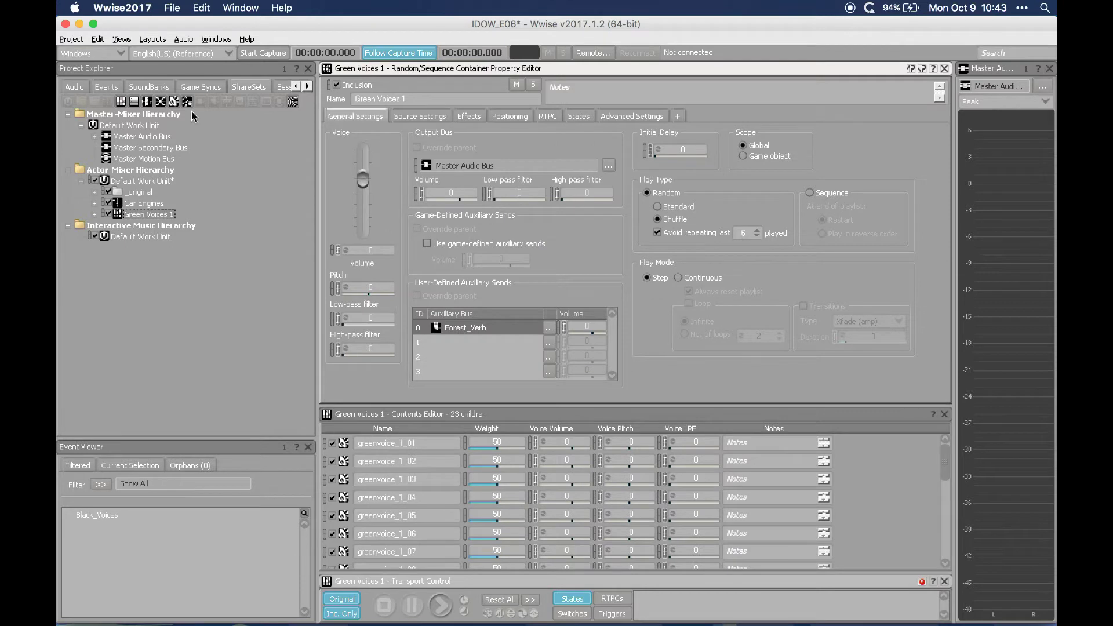
# Review the settings of the Wwise Convolution Reverb effect on the Forest_Verb auxiliary bus
pyautogui.click(94, 137)
pyautogui.click(161, 162)
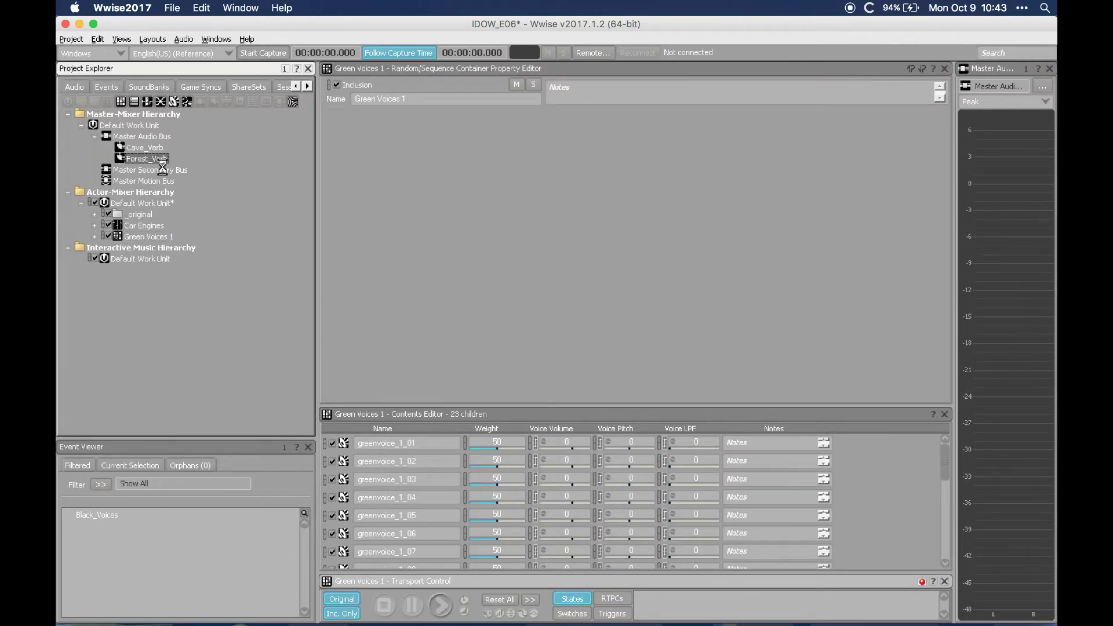
pyautogui.click(406, 116)
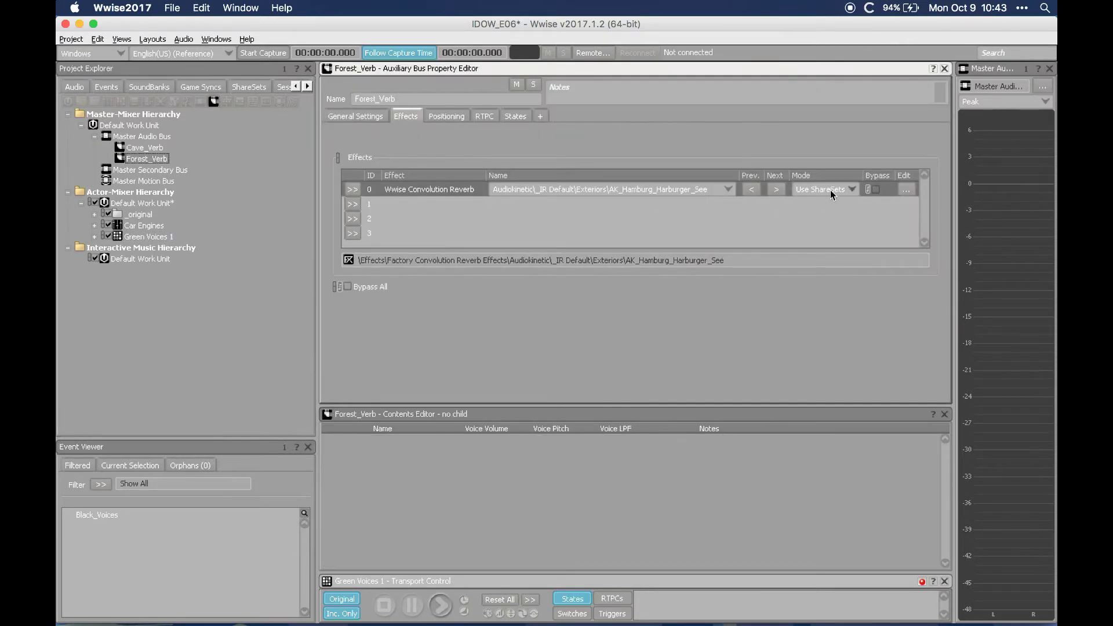
pyautogui.click(902, 189)
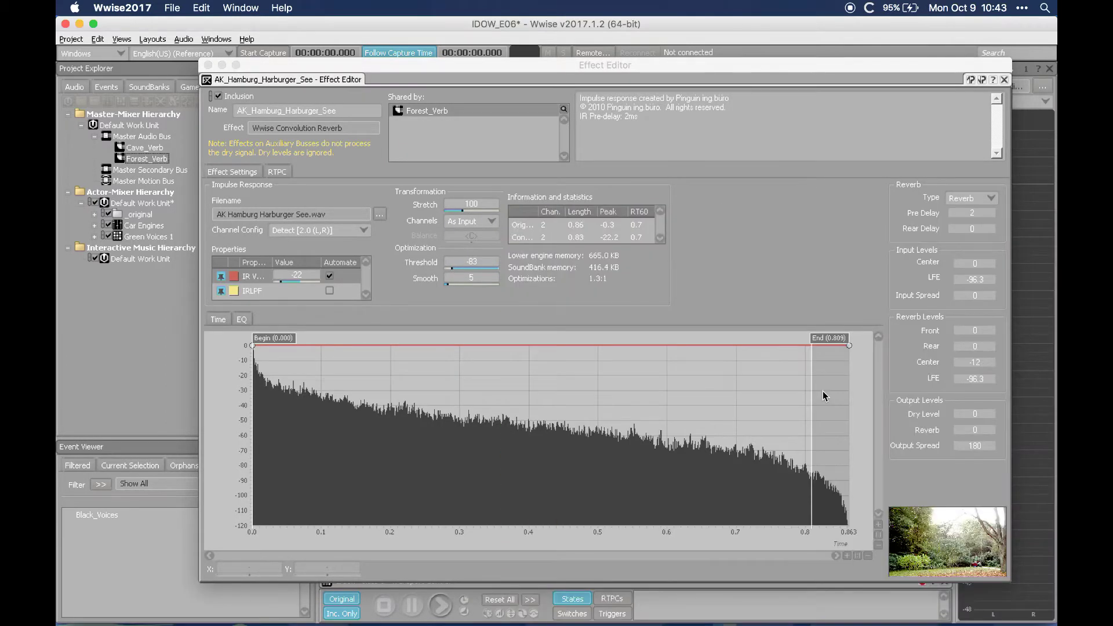
pyautogui.press('Escape')
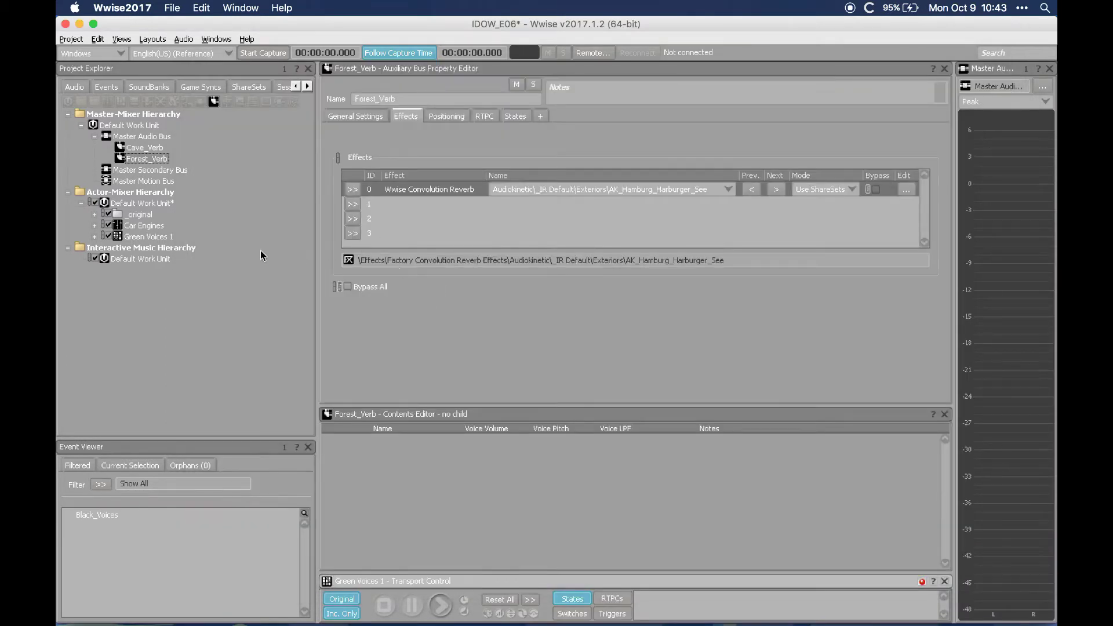
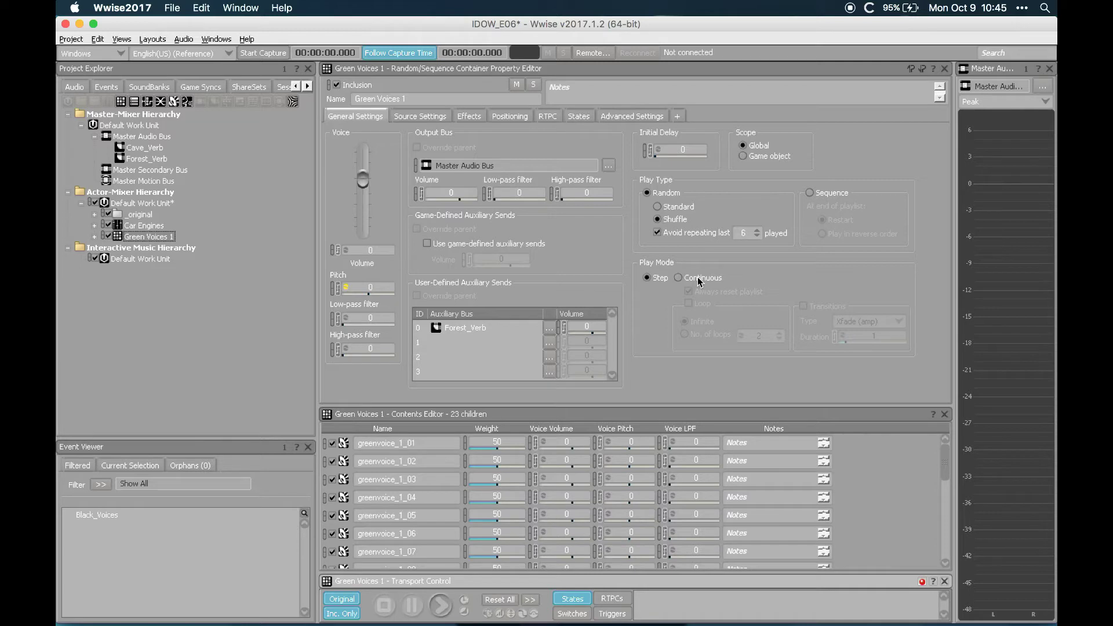
# Set Green Voices 1 to continuous play mode with infinite looping and Trigger rate transitions
pyautogui.click(700, 279)
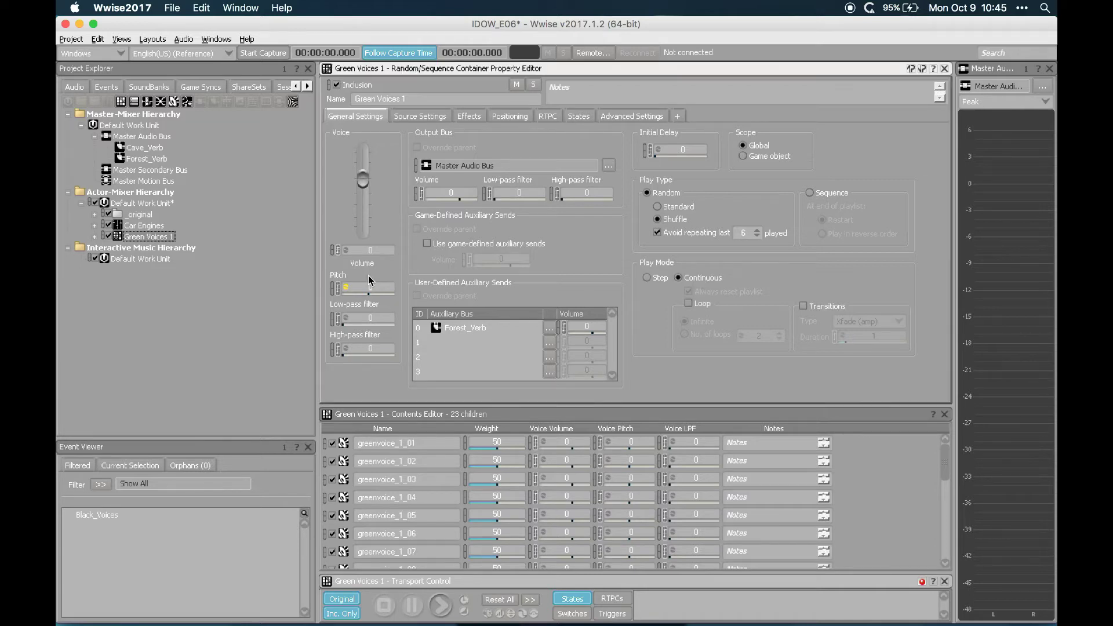
pyautogui.click(701, 305)
pyautogui.click(830, 310)
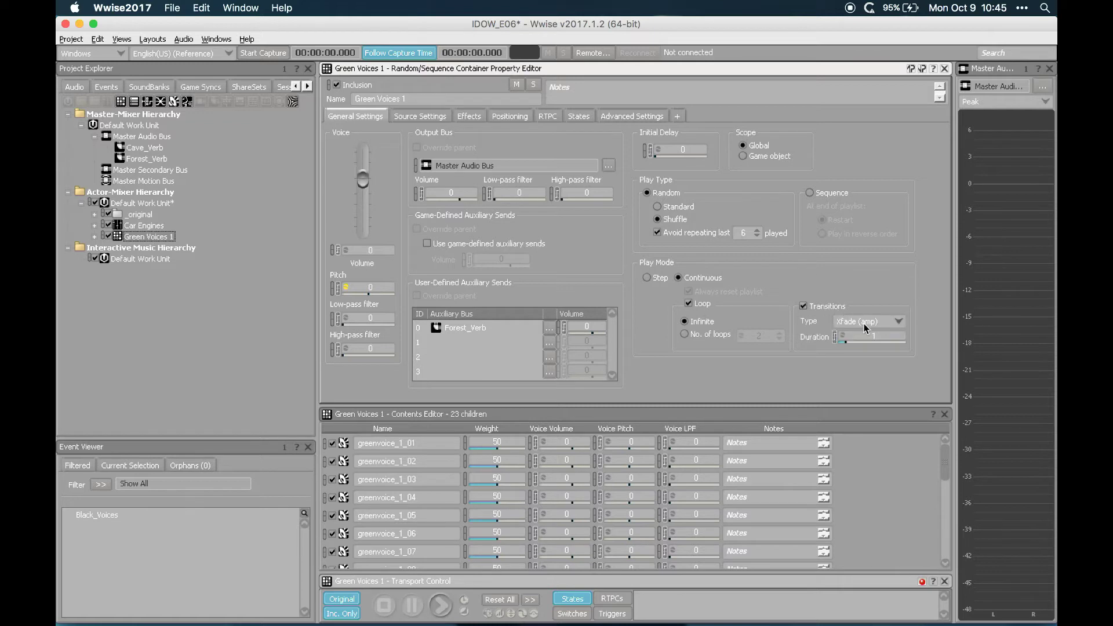
pyautogui.click(867, 323)
pyautogui.click(852, 377)
# Set the transition duration to 0.2 and randomize it with offsets from -0.1 to 0.1
pyautogui.click(892, 332)
pyautogui.click(842, 337)
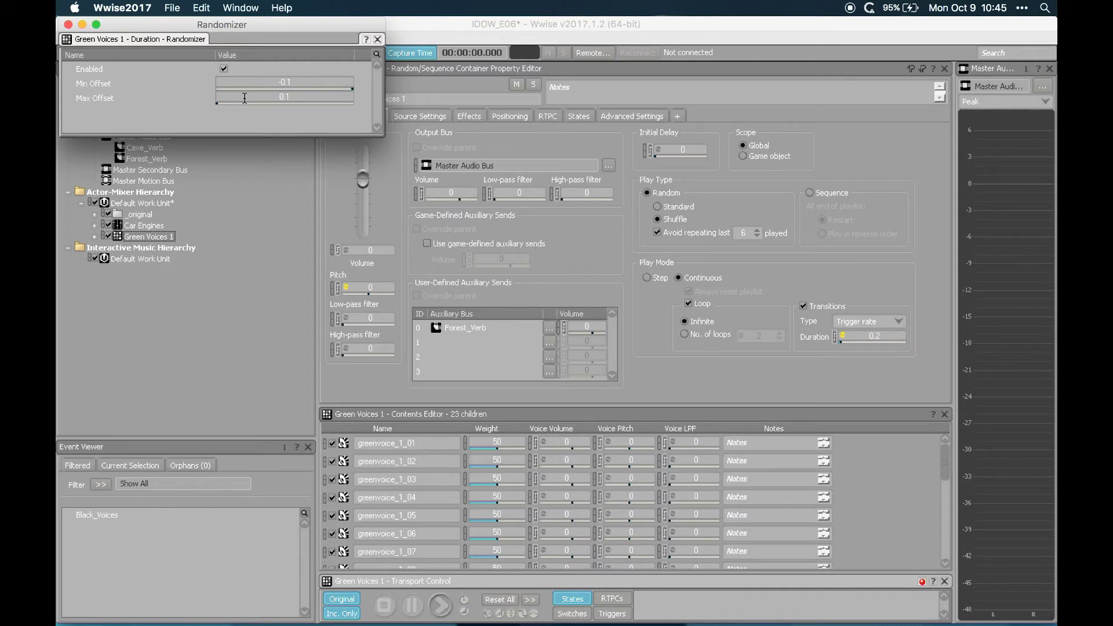
pyautogui.click(379, 40)
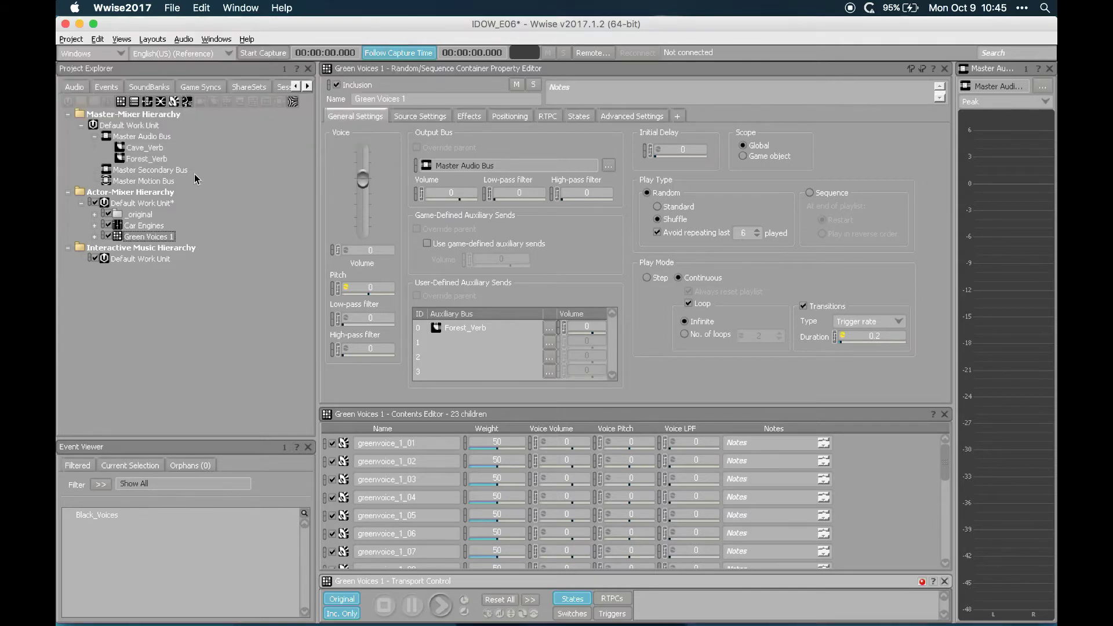
# Audition Green Voices 1 and set the transition duration to 0.1 during playback
pyautogui.click(149, 237)
pyautogui.press('space')
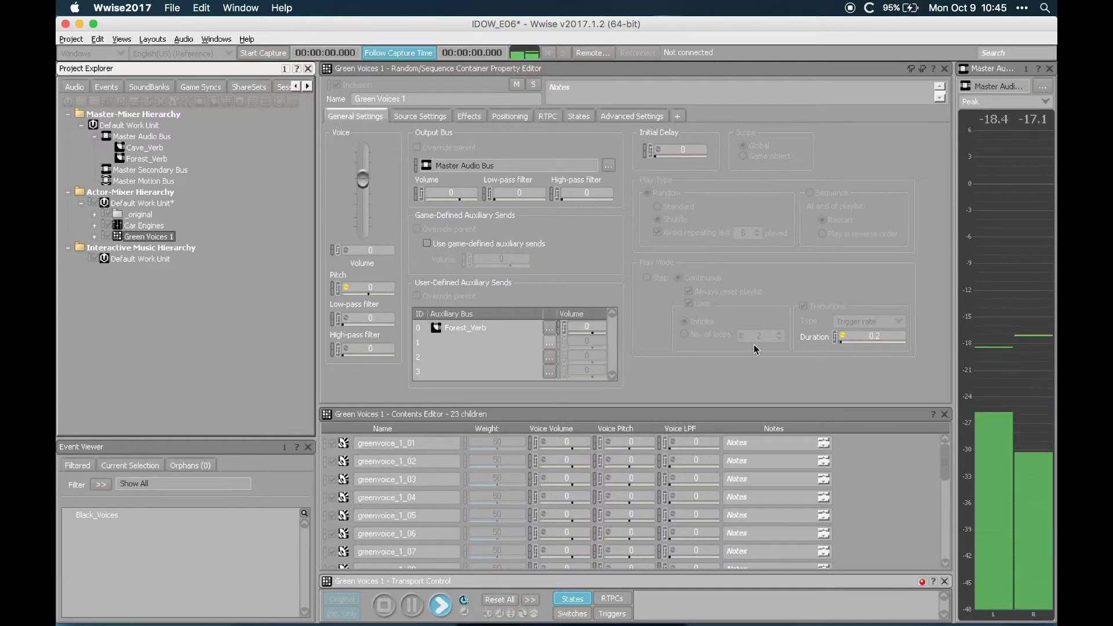
pyautogui.click(876, 335)
pyautogui.write('0.1')
pyautogui.press('Return')
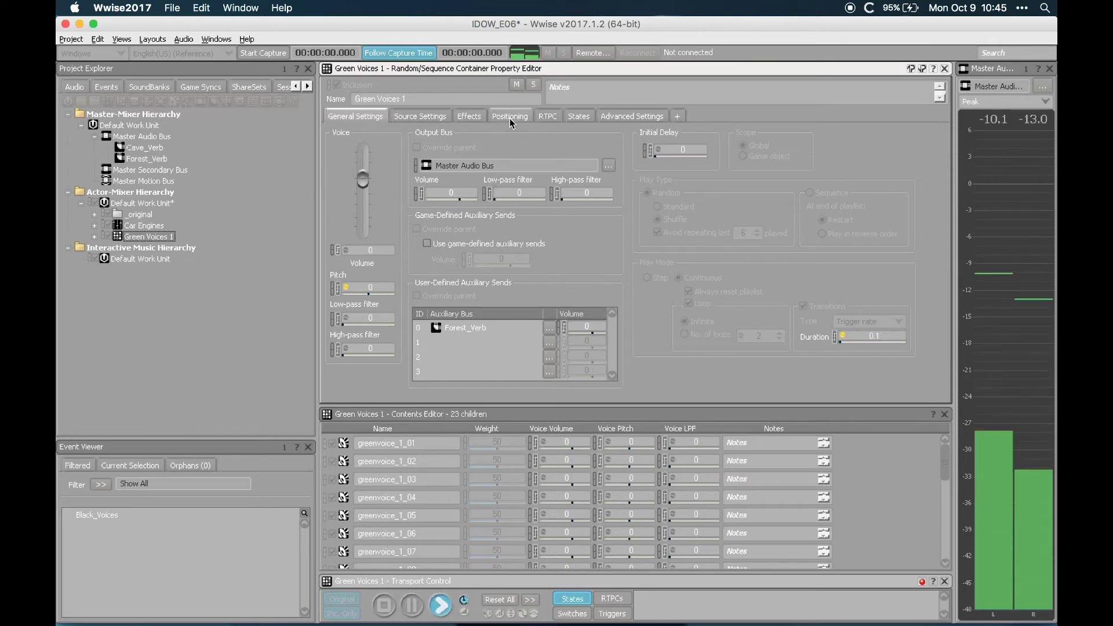
pyautogui.press('space')
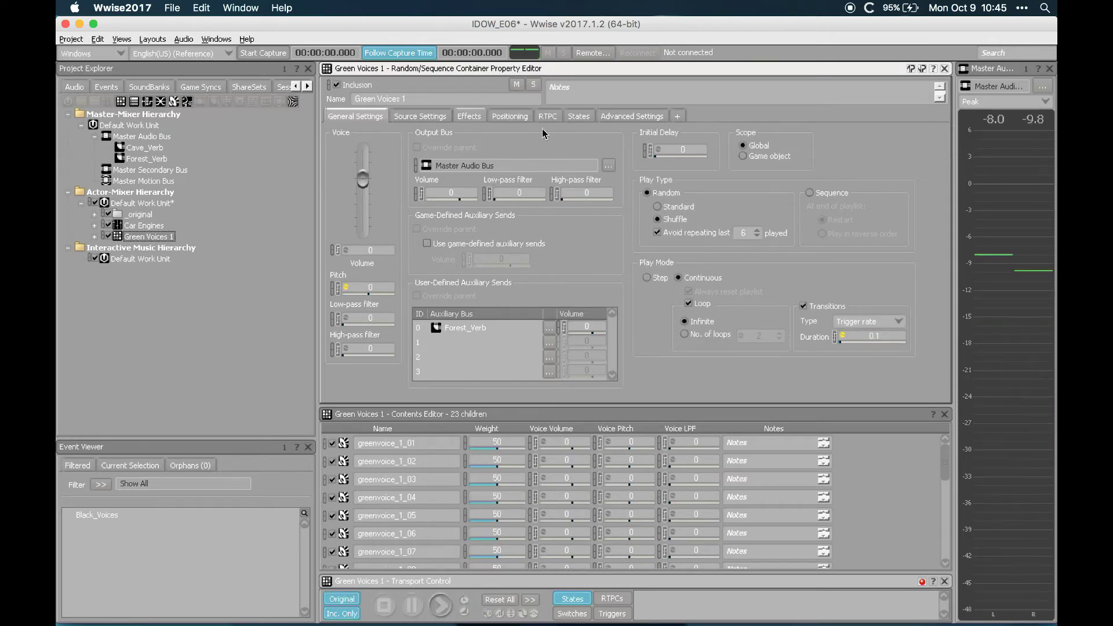
# Set the Y coordinate of the Green Voices 1 path point to 60 in the 3D user-defined position and start playback
pyautogui.click(524, 117)
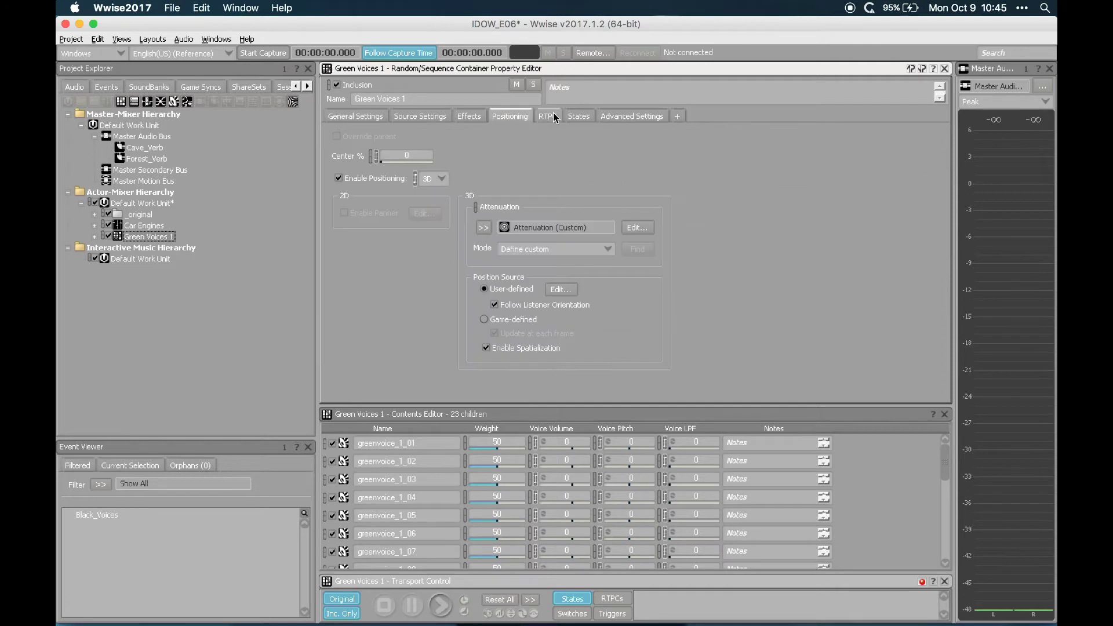
pyautogui.click(568, 295)
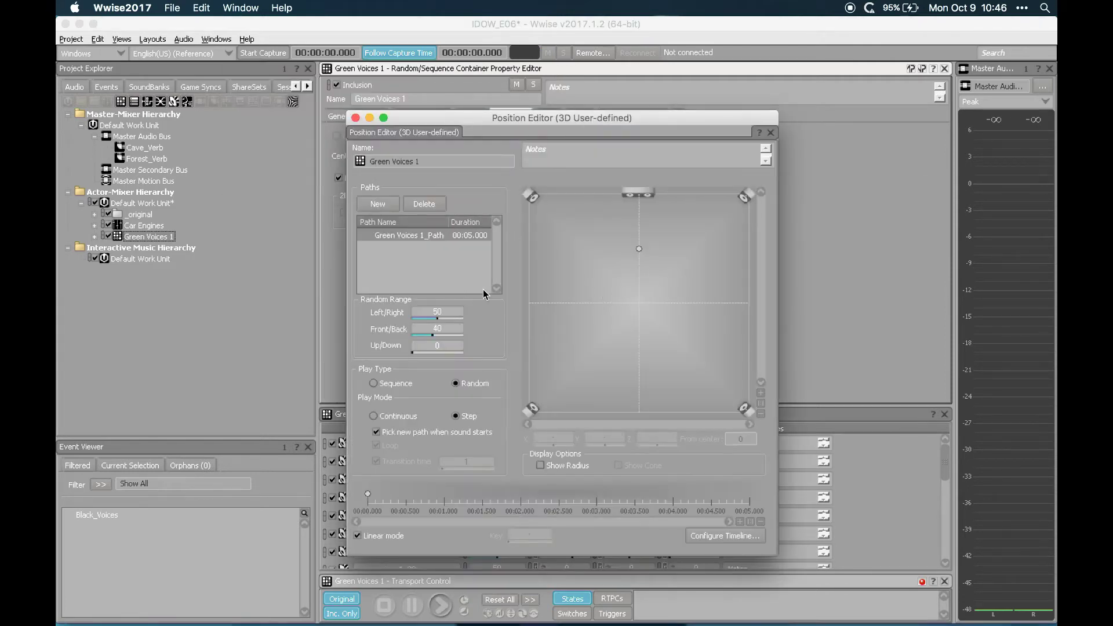
pyautogui.click(640, 250)
pyautogui.click(604, 437)
pyautogui.write('60')
pyautogui.press('Return')
pyautogui.press('space')
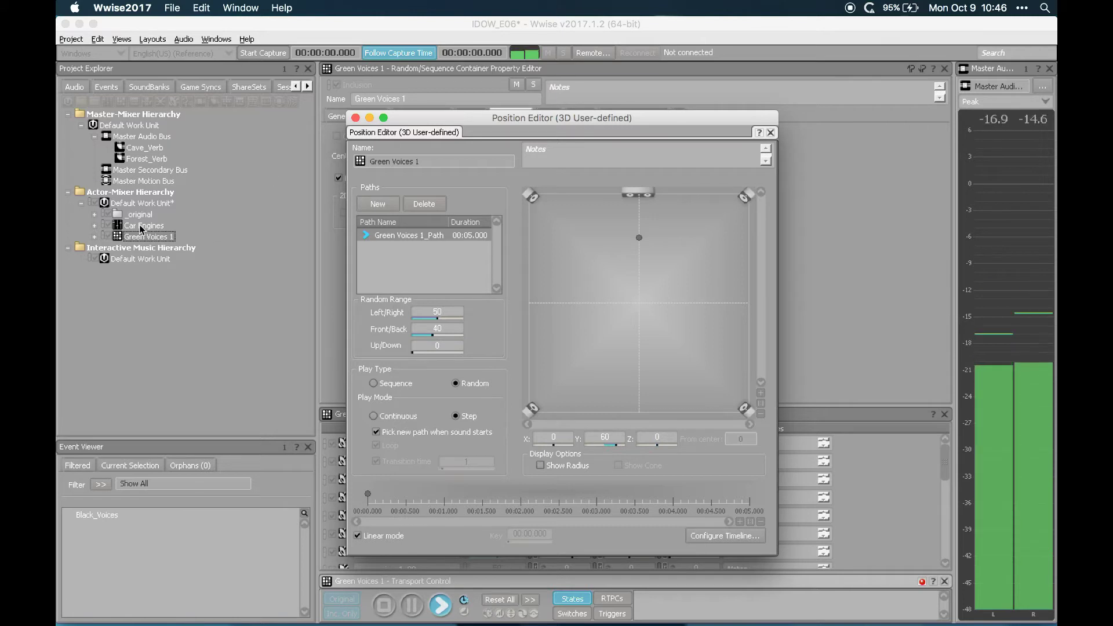
# Set the voice pitch of Green Voices 1 to 100 while it plays, keeping the Position Editor open beside the settings
pyautogui.moveTo(427, 116); pyautogui.dragTo(606, 139)
pyautogui.click(353, 116)
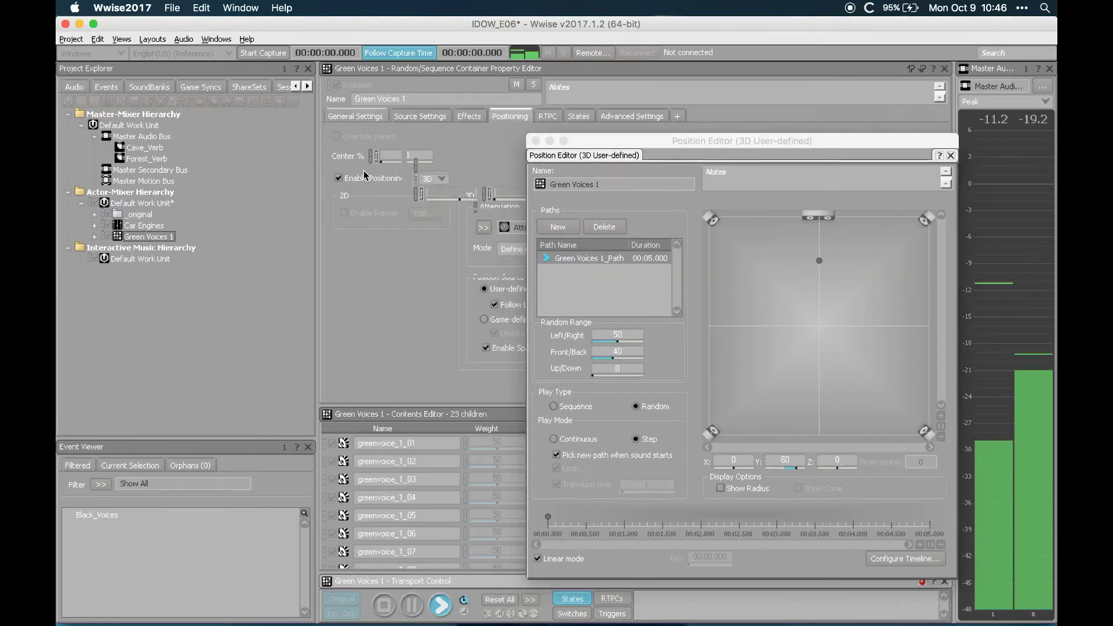
pyautogui.click(382, 288)
pyautogui.write('300')
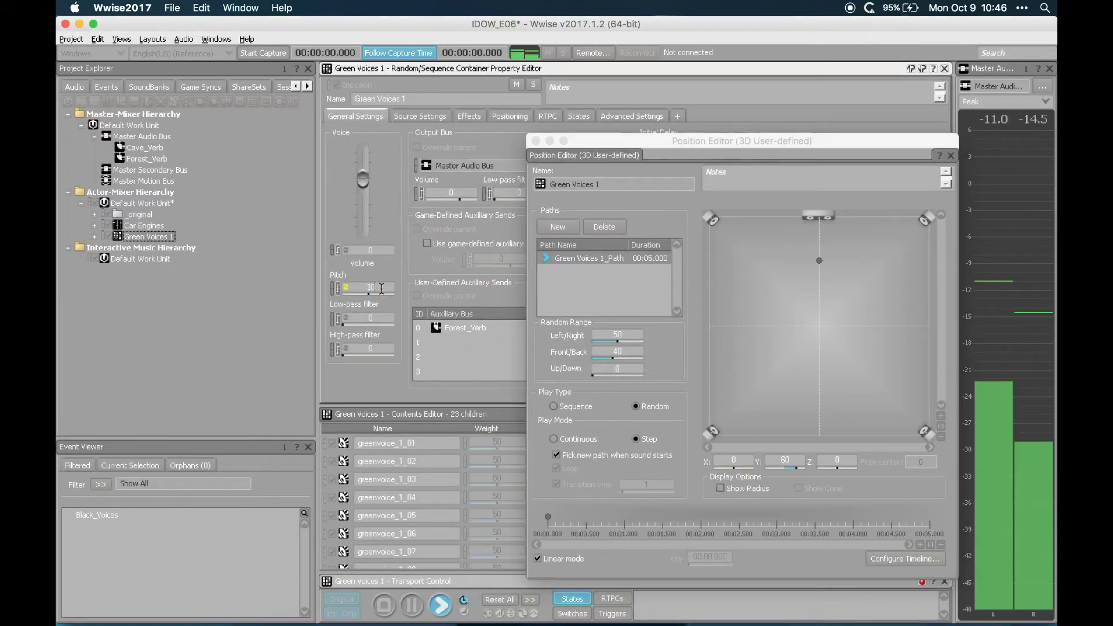
pyautogui.press('BackSpace')
pyautogui.press('BackSpace')
pyautogui.press('BackSpace')
pyautogui.write('100')
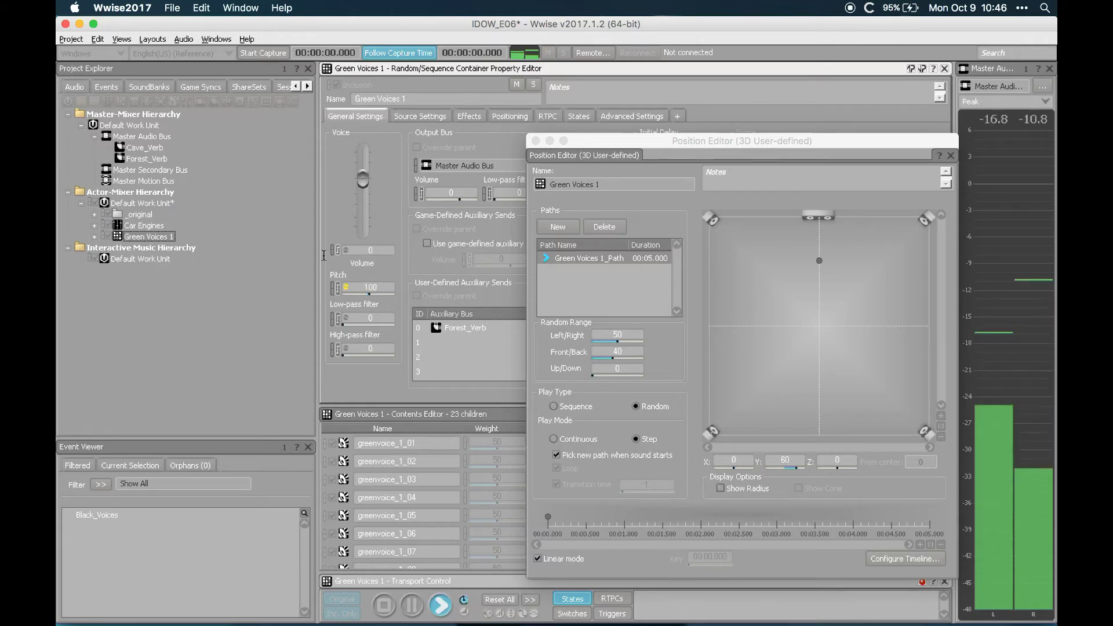
# Open the Left/Right random range of the Green Voices 1 path for editing
pyautogui.moveTo(618, 141); pyautogui.dragTo(553, 128)
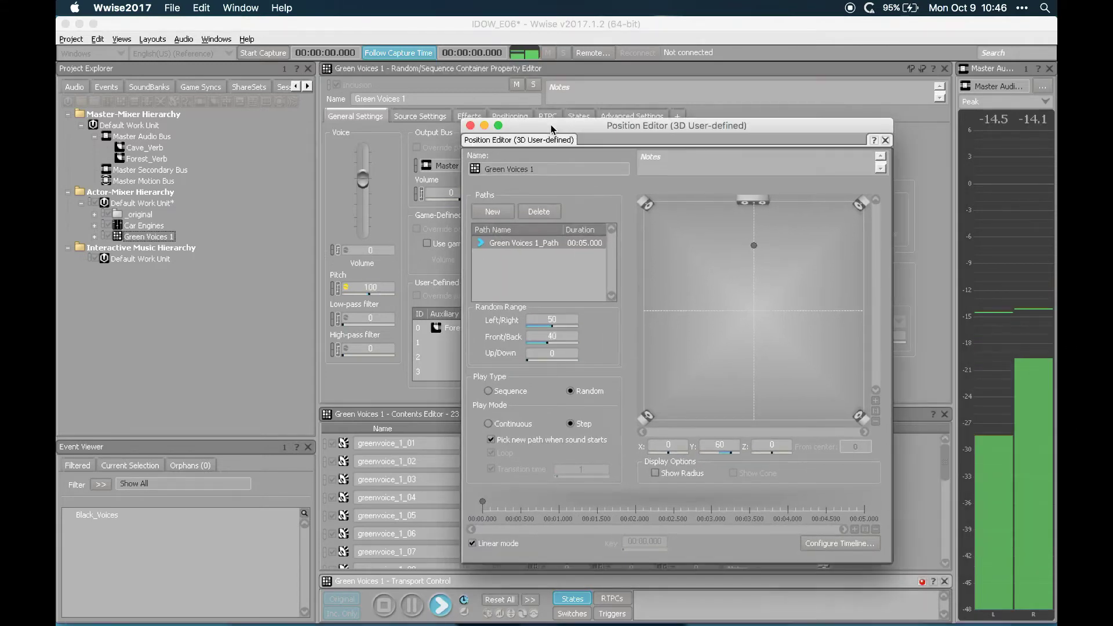
pyautogui.doubleClick(563, 318)
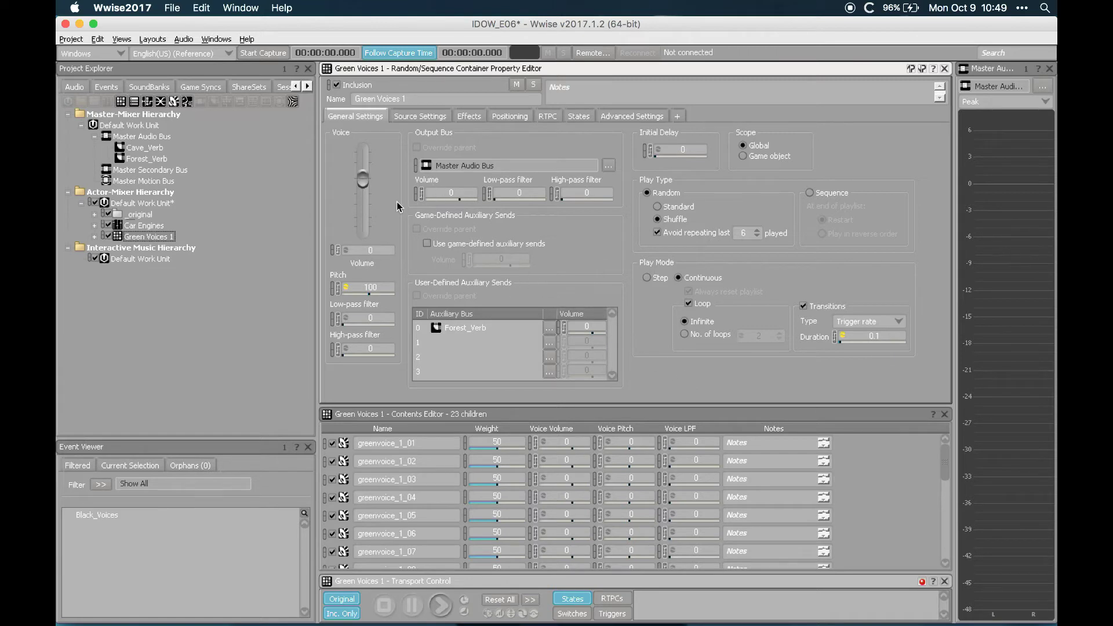
# Add a Wwise Recorder effect with the Default (Custom) preset to the first effect slot of the Master Audio Bus
pyautogui.click(162, 141)
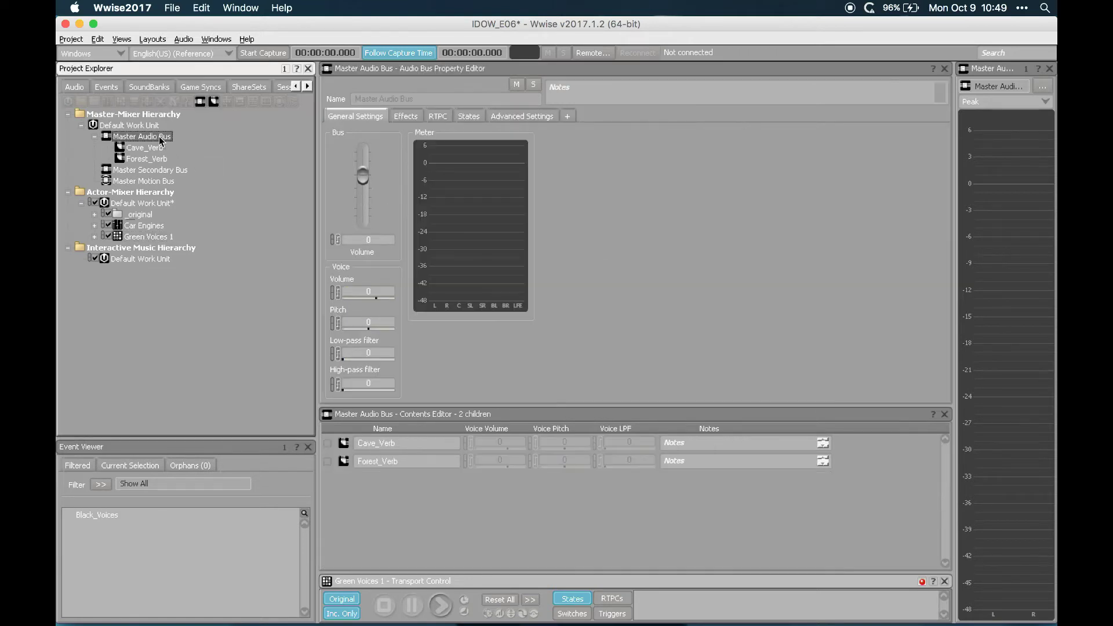
pyautogui.click(406, 117)
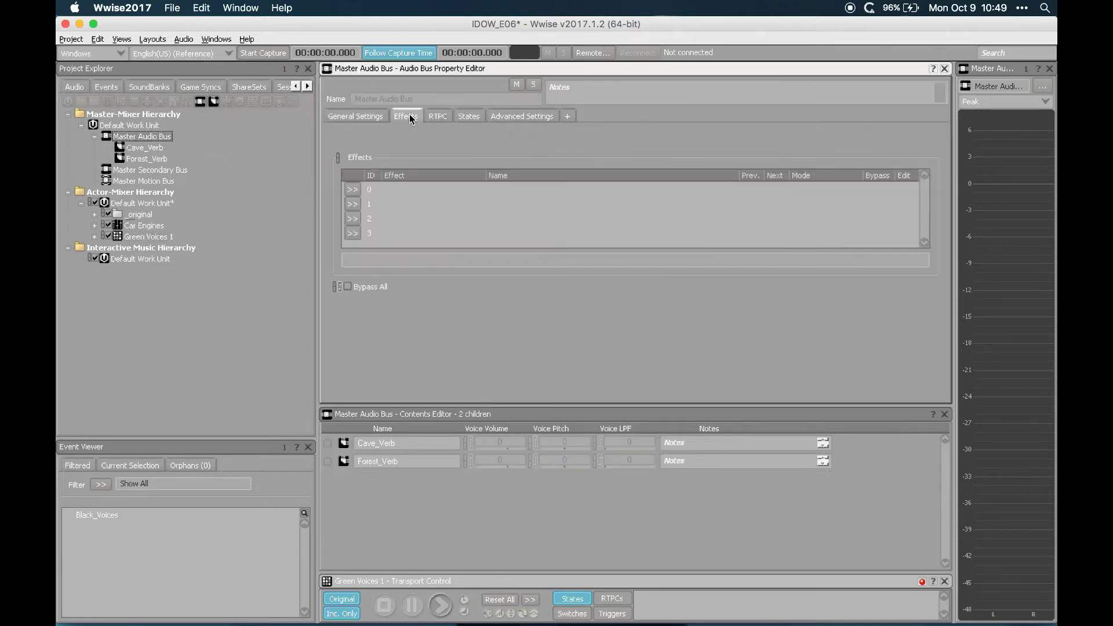
pyautogui.click(354, 190)
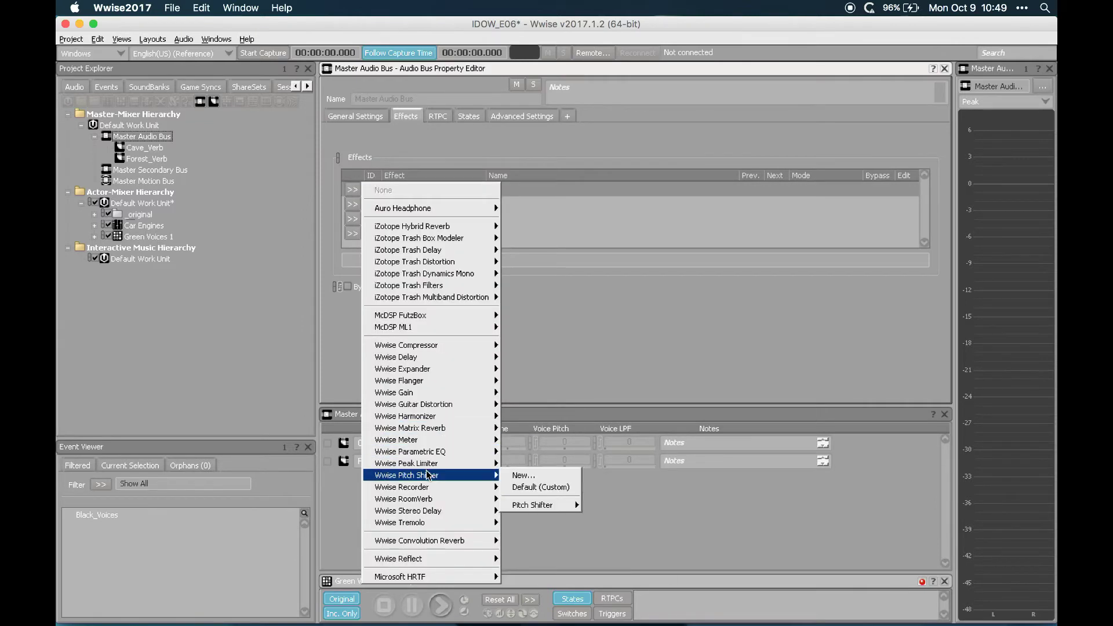
pyautogui.moveTo(425, 486)
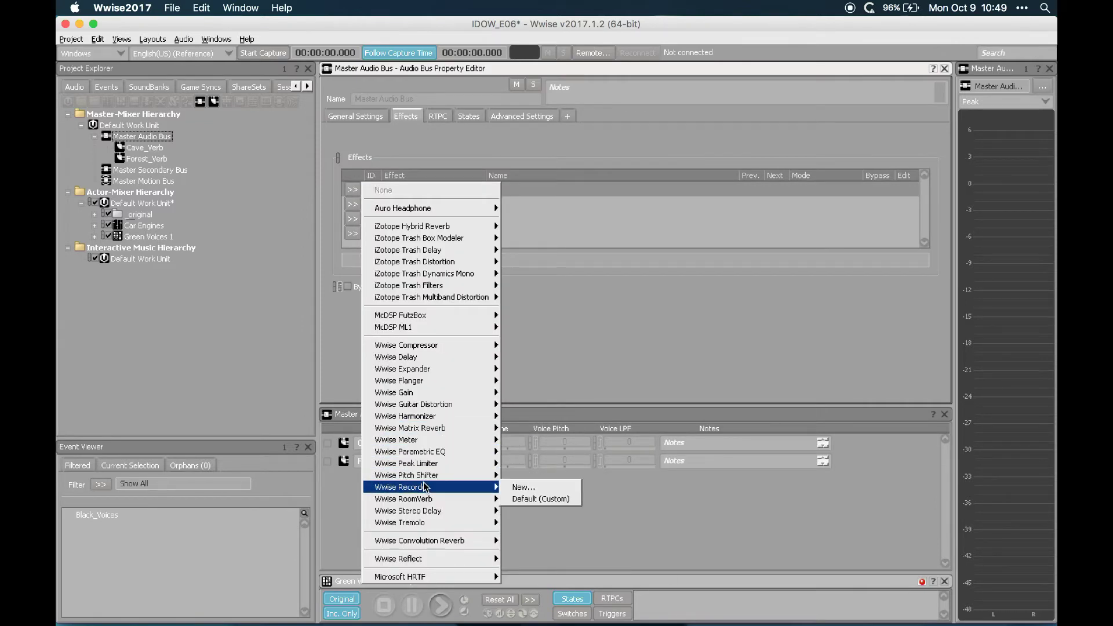
pyautogui.click(540, 499)
# Open the Wwise Recorder effect's settings and choose WAV as the file format
pyautogui.click(903, 190)
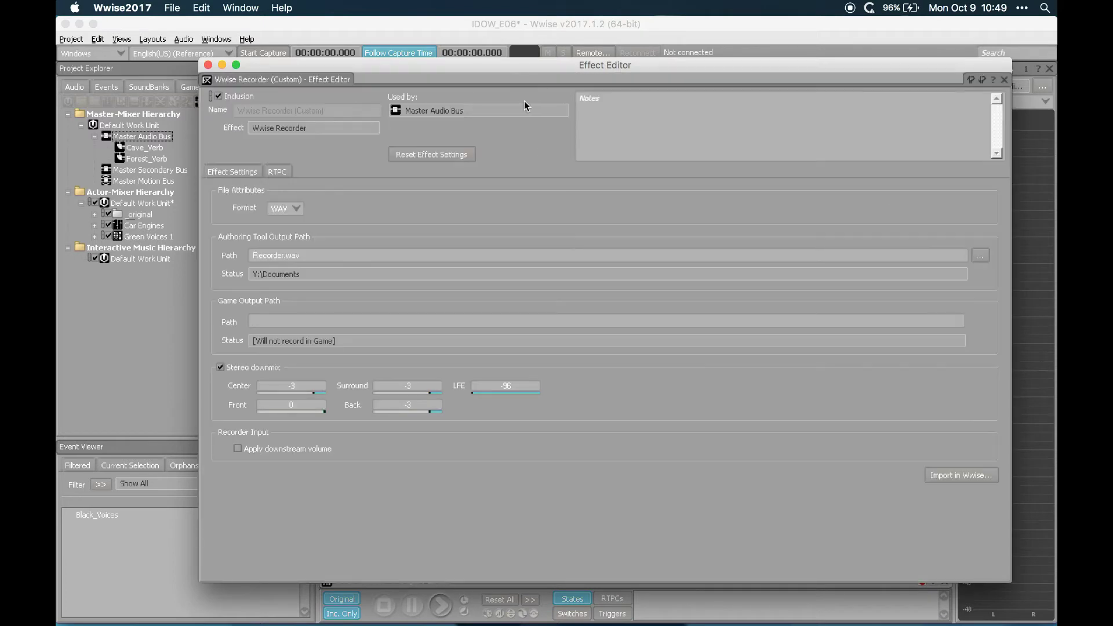
pyautogui.click(293, 212)
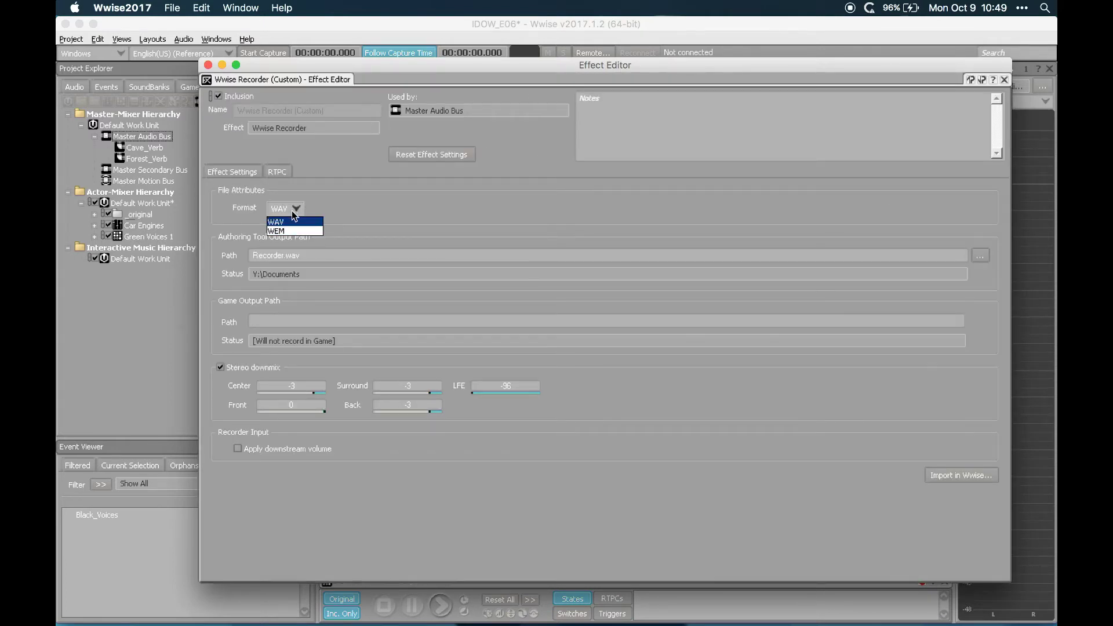
pyautogui.click(290, 221)
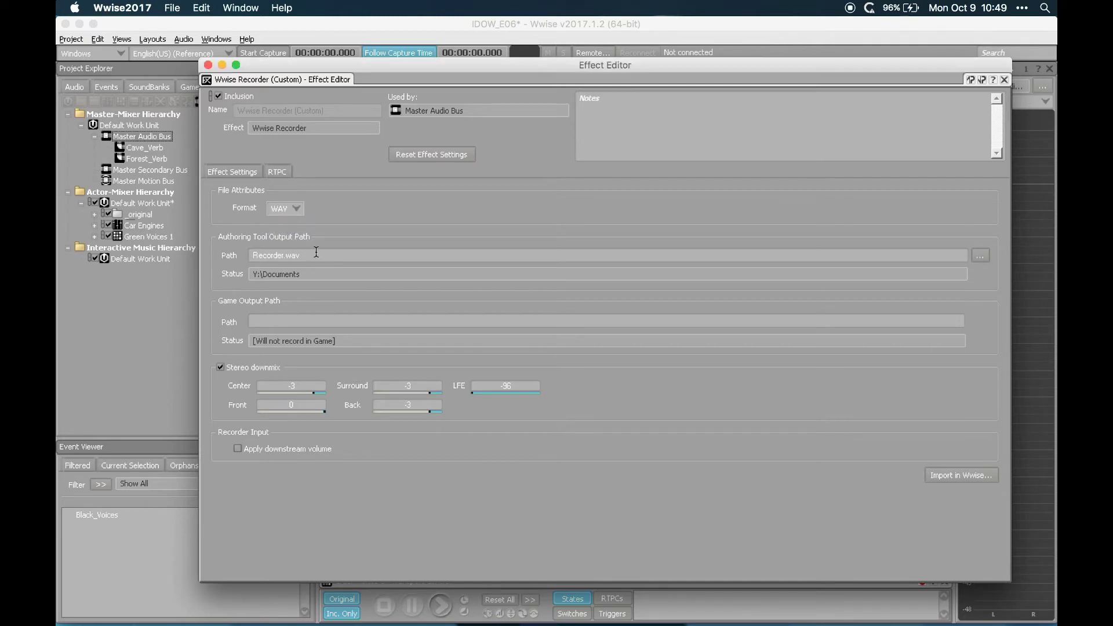
# Set the recorder's authoring tool output file to "Green Voices Wwise 01.wav" in the Wwise Recordings folder
pyautogui.click(977, 259)
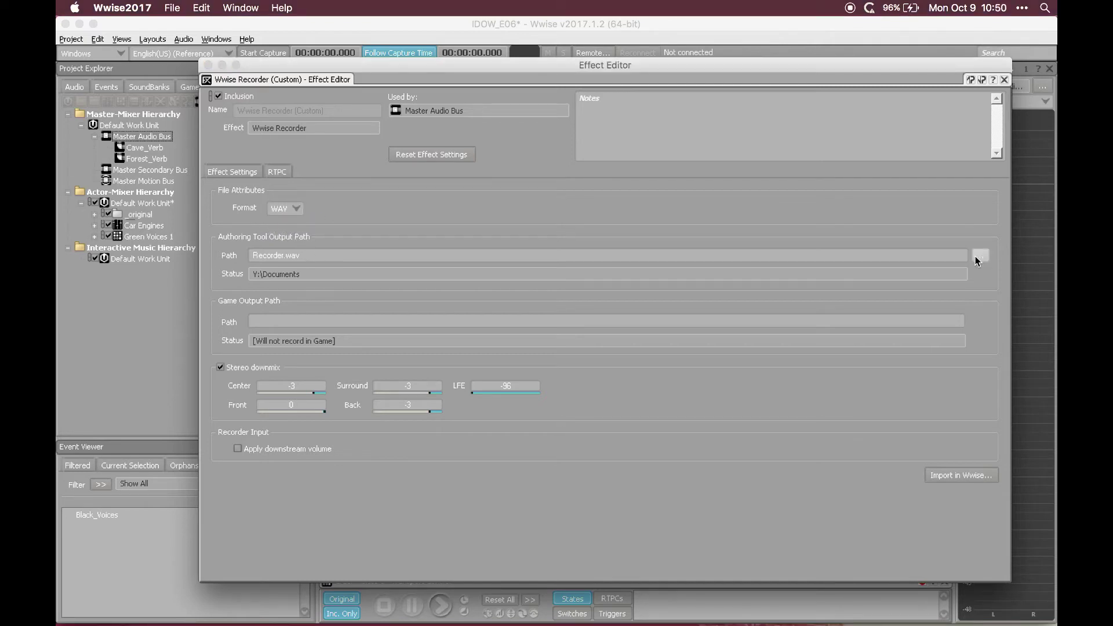
pyautogui.press('Down')
pyautogui.press('Down')
pyautogui.press('Down')
pyautogui.press('Down')
pyautogui.press('Down')
pyautogui.press('super+Down')
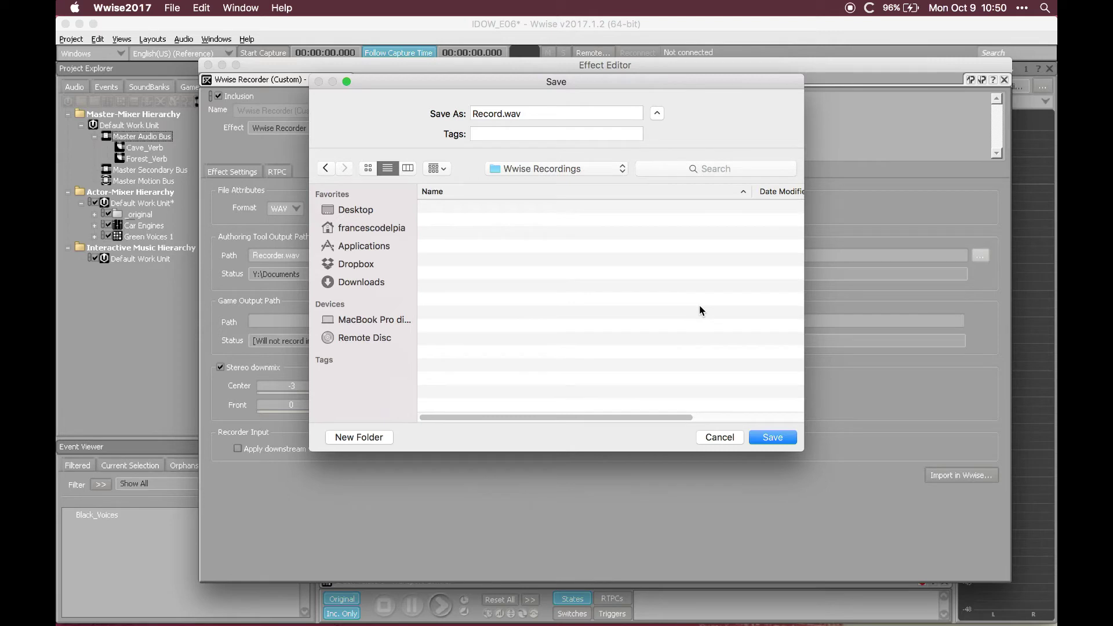
pyautogui.press('Tab')
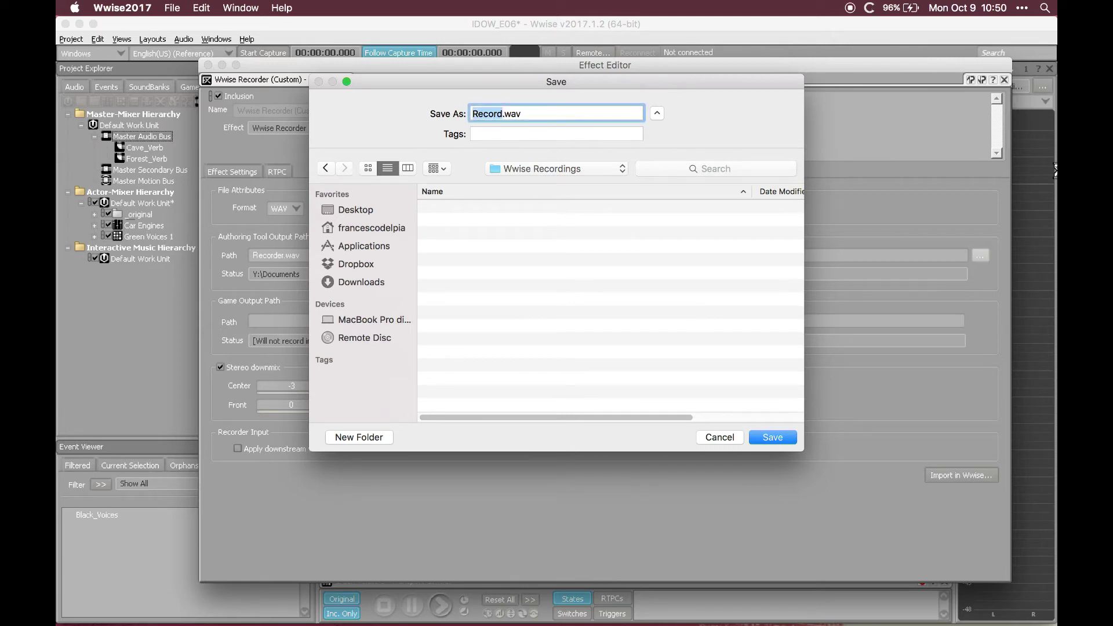
pyautogui.write('Green Voices ')
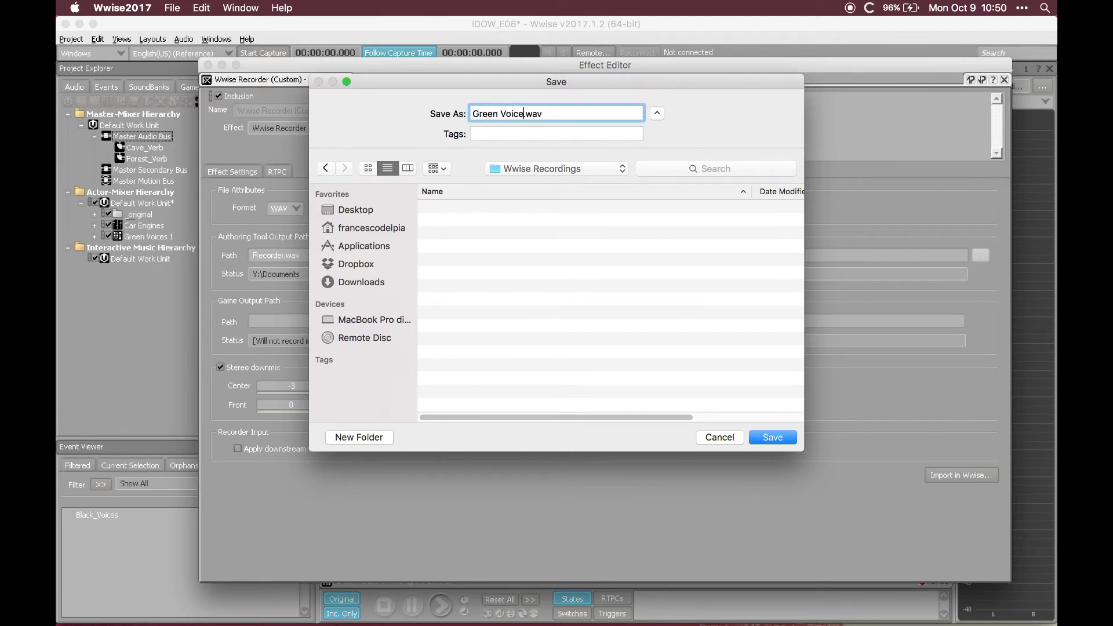
pyautogui.write('Wwise 01')
pyautogui.press('Return')
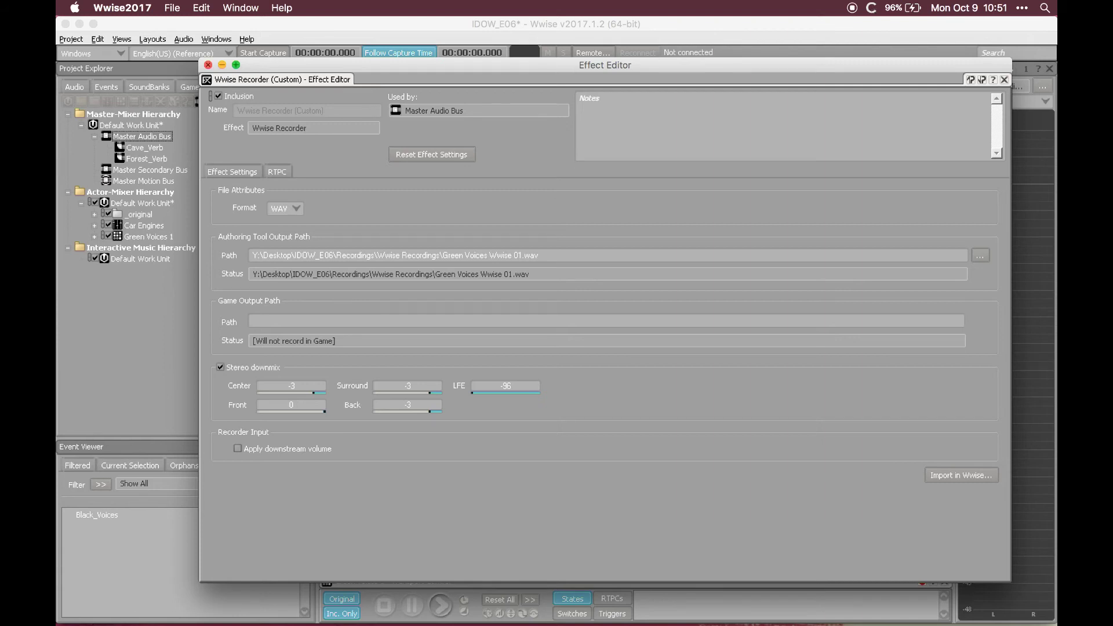
# Close the recorder's effect settings and record a few seconds of Green Voices 1 playback
pyautogui.press('Escape')
pyautogui.click(145, 237)
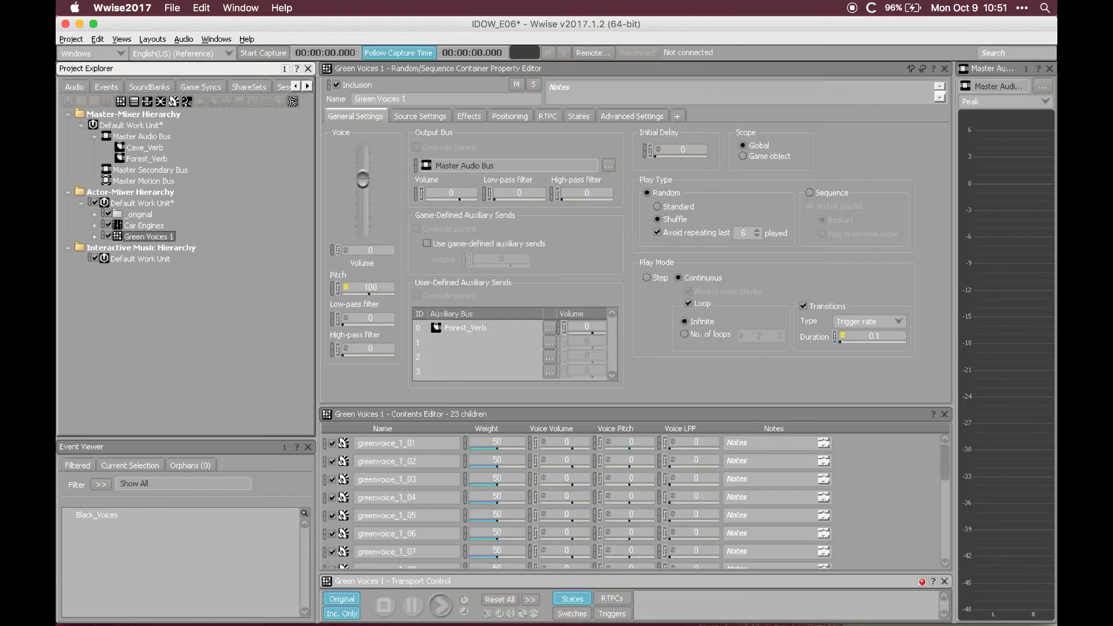
pyautogui.press('space')
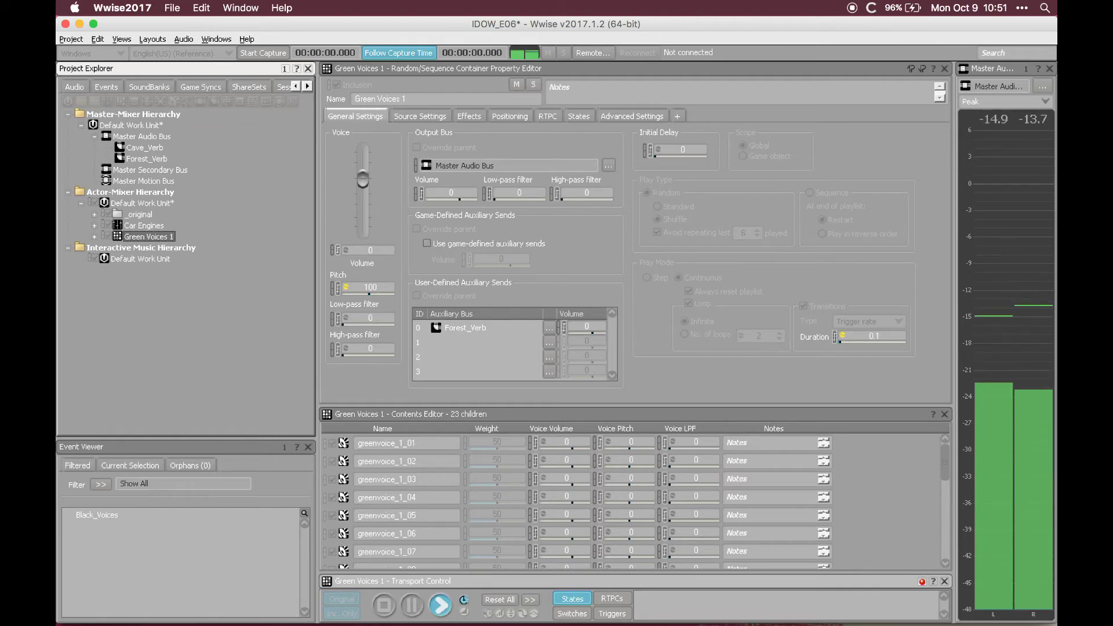
pyautogui.press('space')
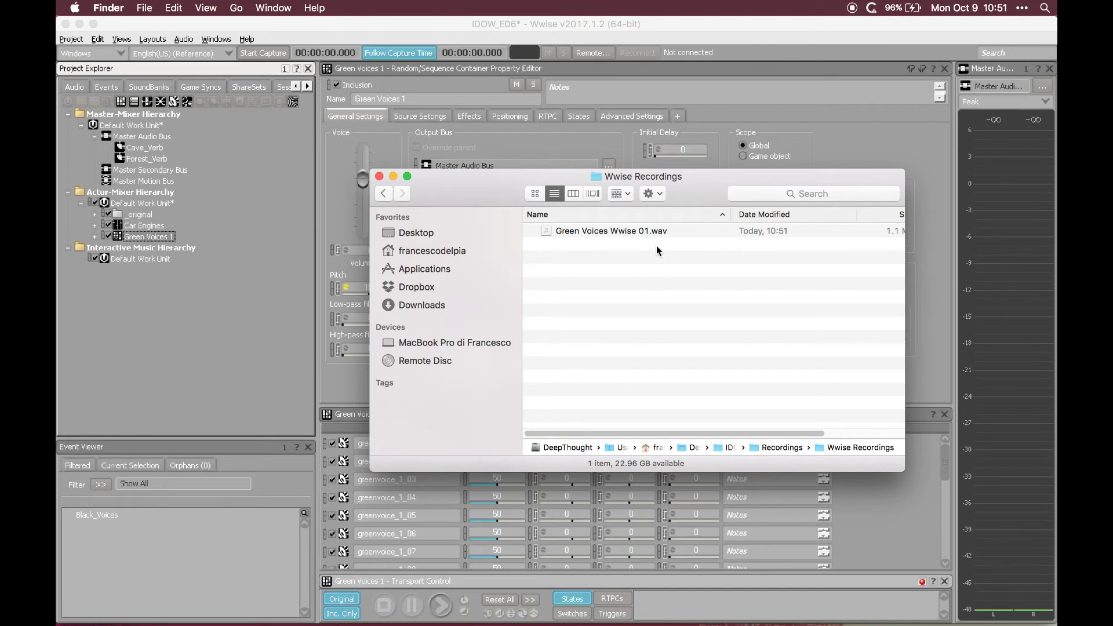
# Preview the recorded file "Green Voices Wwise 01.wav" from the Wwise Recordings folder in Finder
pyautogui.click(661, 235)
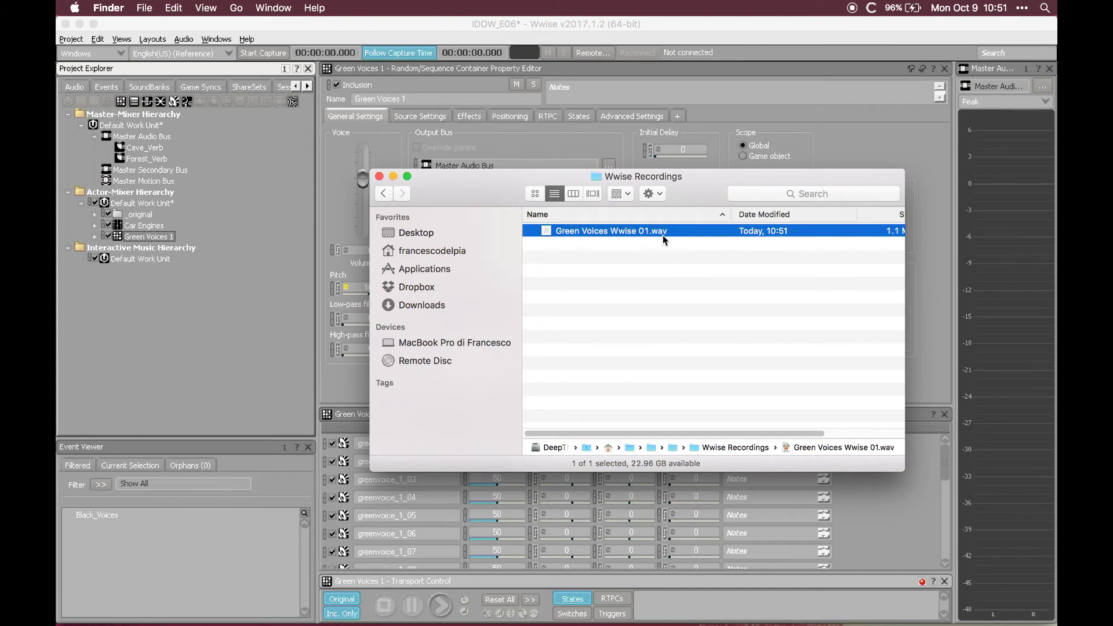
pyautogui.press('space')
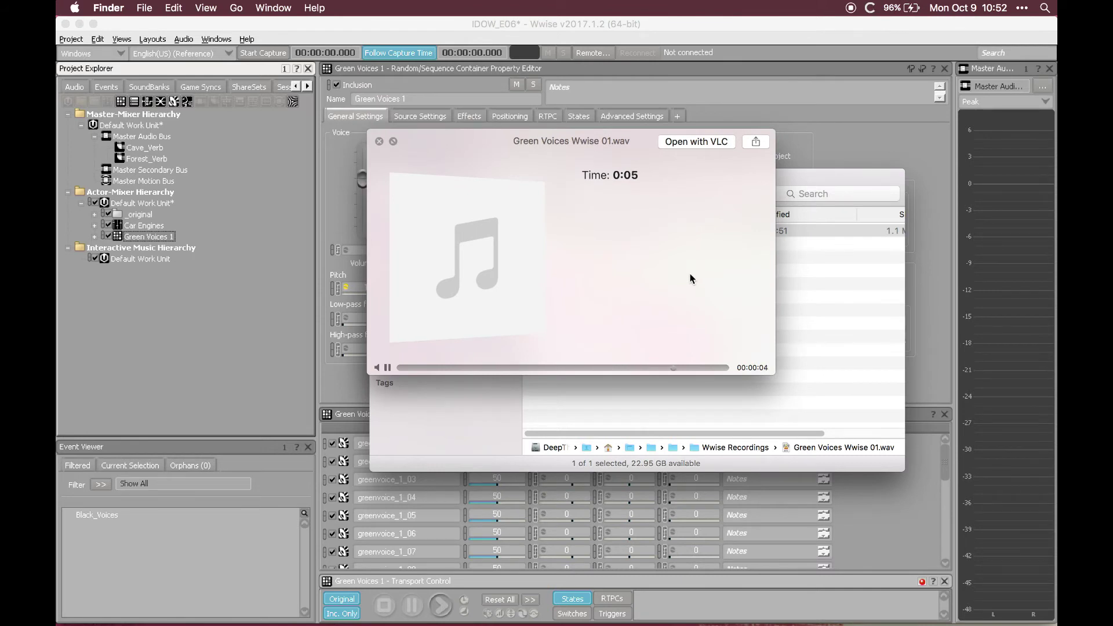
pyautogui.press('space')
pyautogui.click(673, 307)
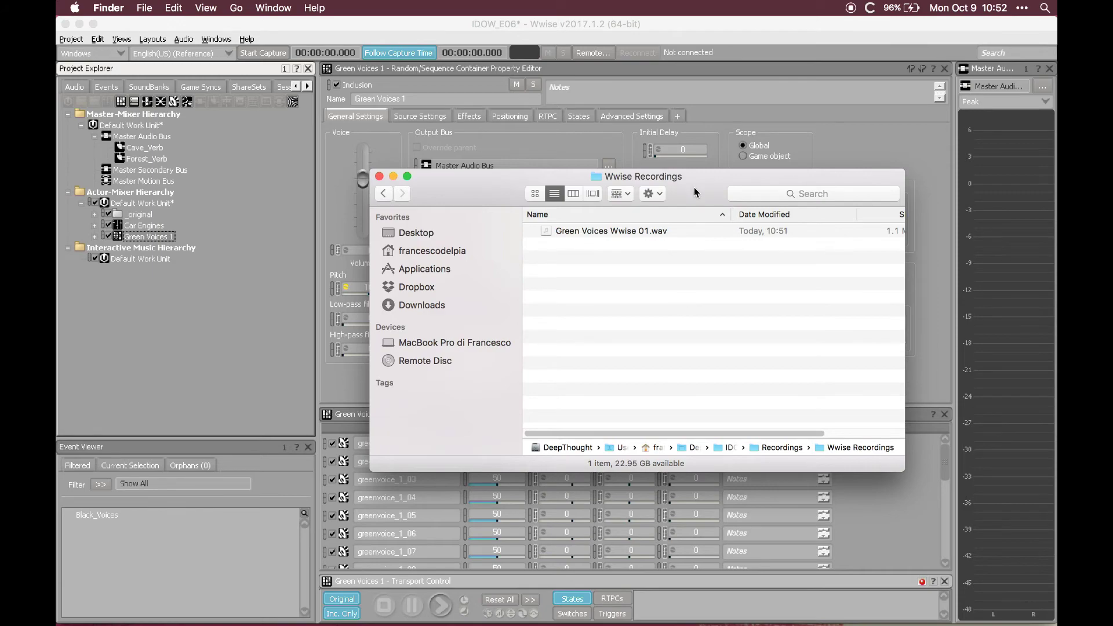
pyautogui.moveTo(694, 186); pyautogui.dragTo(697, 196)
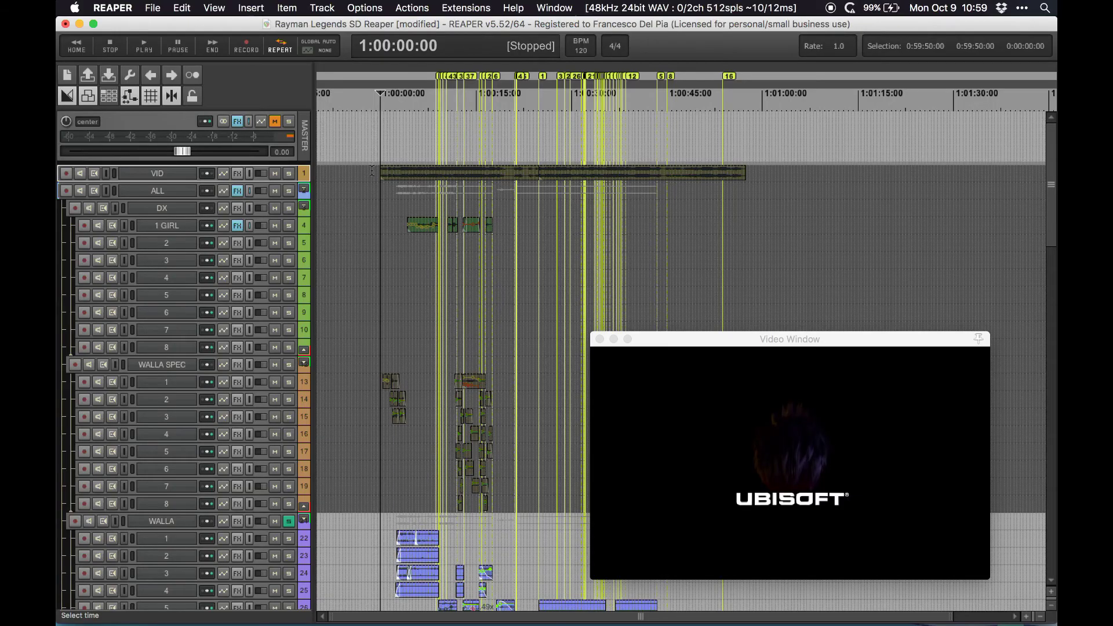
# In the REAPER project "Rayman Legends SD Reaper", play the opening of the WALLA tracks and check the video full screen
pyautogui.scroll(-3, 425, 364)
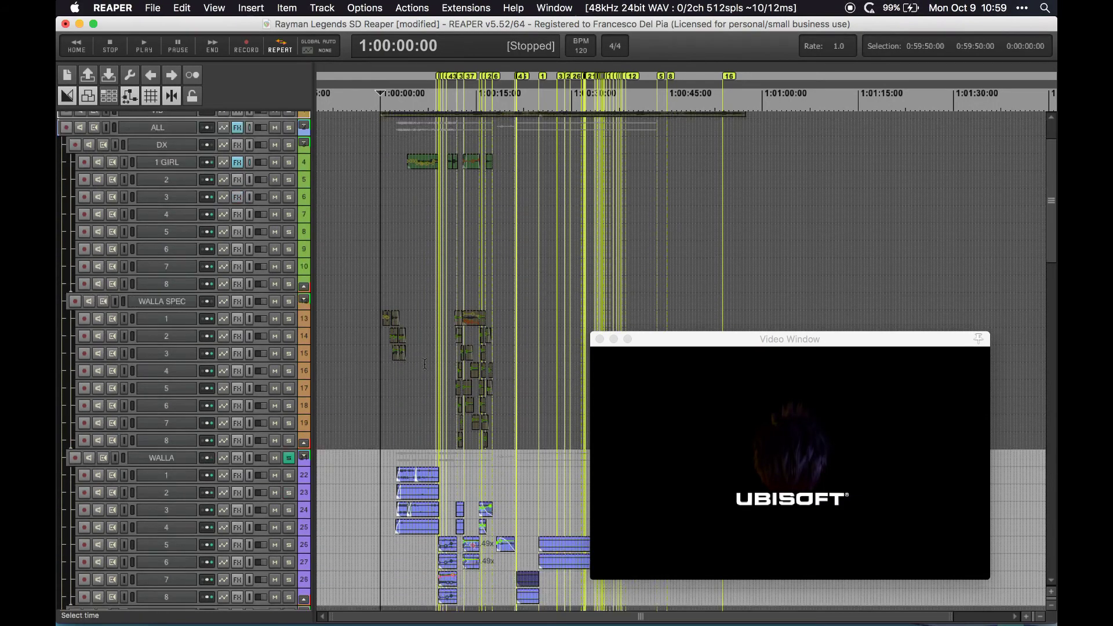
pyautogui.scroll(3, 425, 364)
pyautogui.scroll(-2, 371, 422)
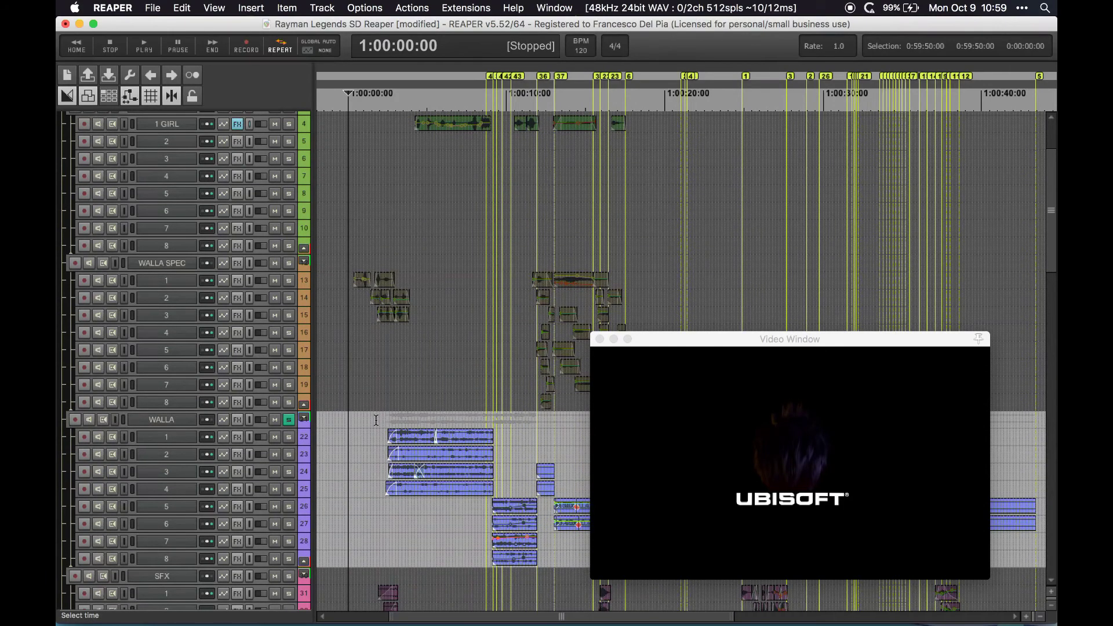
pyautogui.click(370, 419)
pyautogui.hscroll(2, 332, 417)
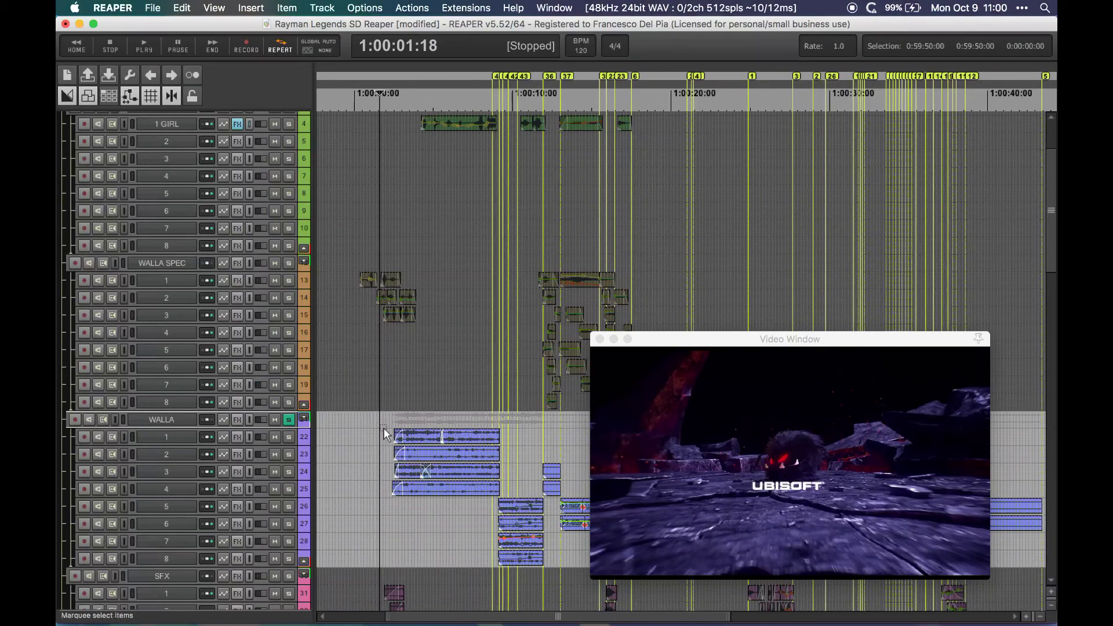
pyautogui.click(366, 491)
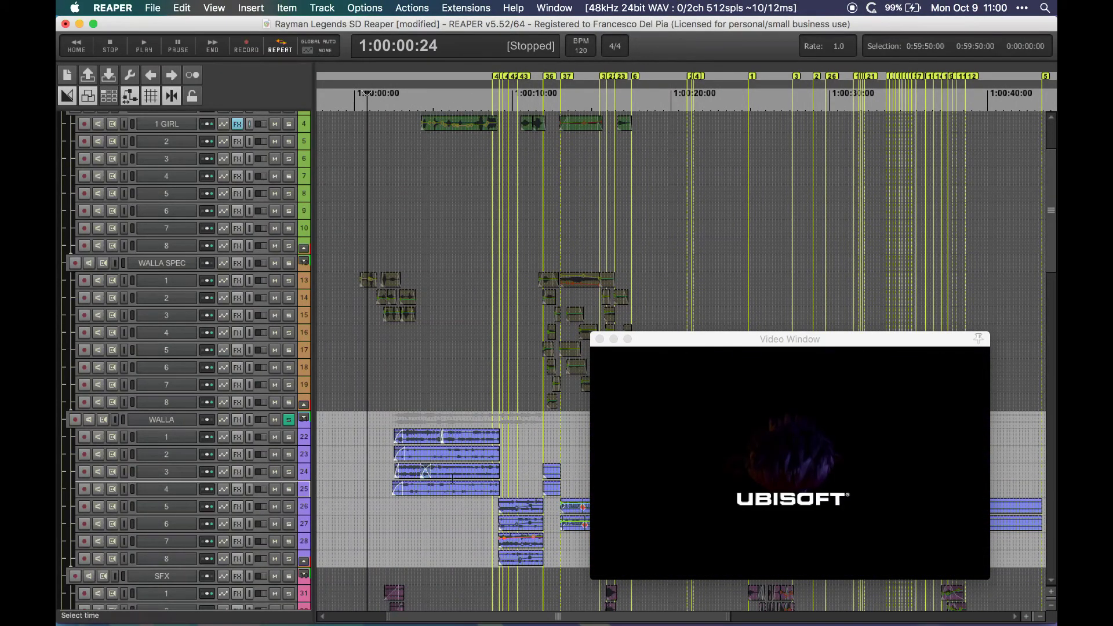
pyautogui.press('space')
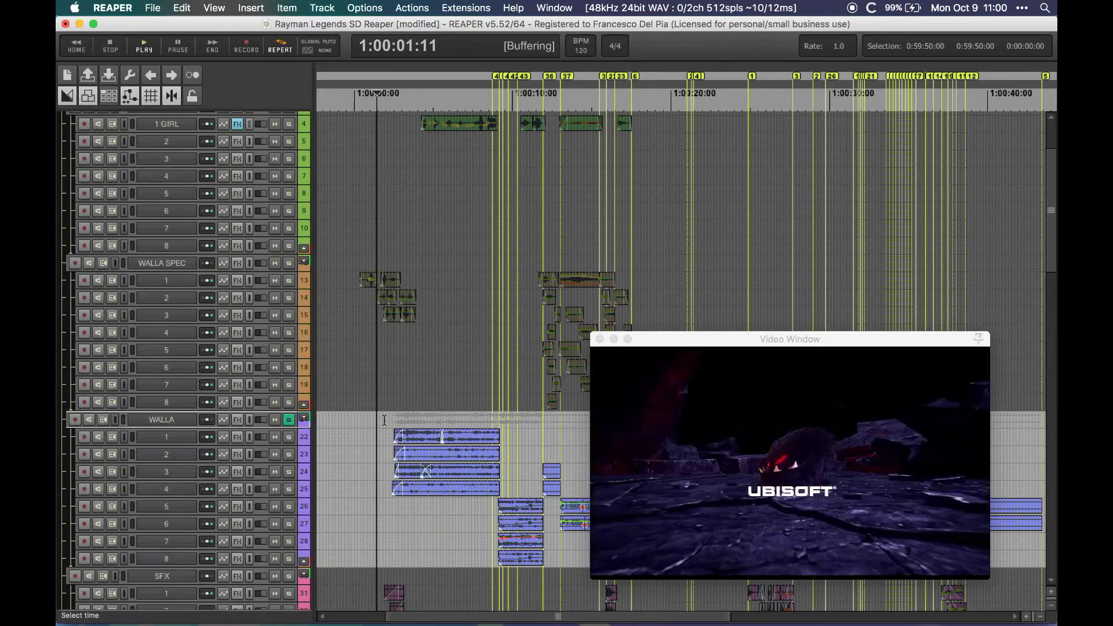
pyautogui.doubleClick(812, 467)
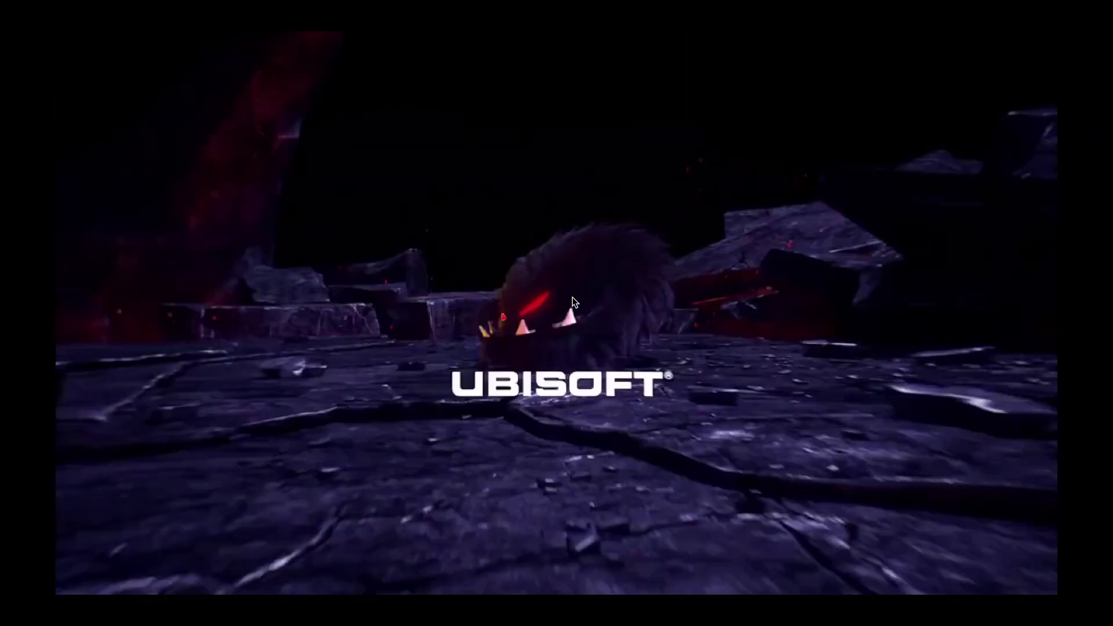
pyautogui.doubleClick(572, 297)
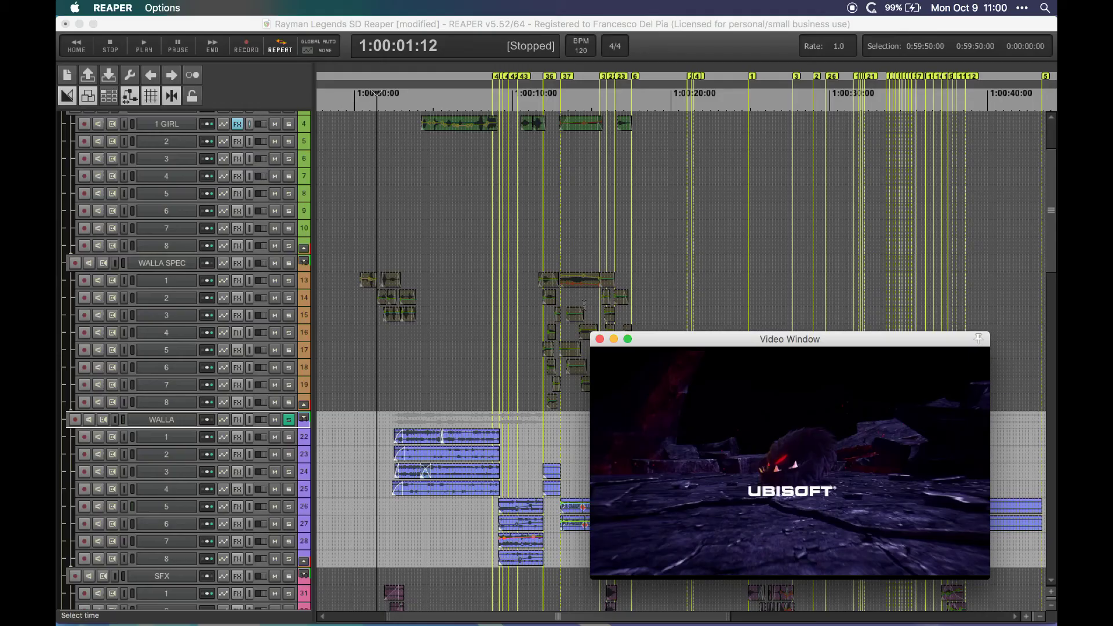
# Play the WALLA section around 1:00:24 while watching the video full screen, and return to the normal view
pyautogui.click(675, 264)
pyautogui.scroll(3, 675, 264)
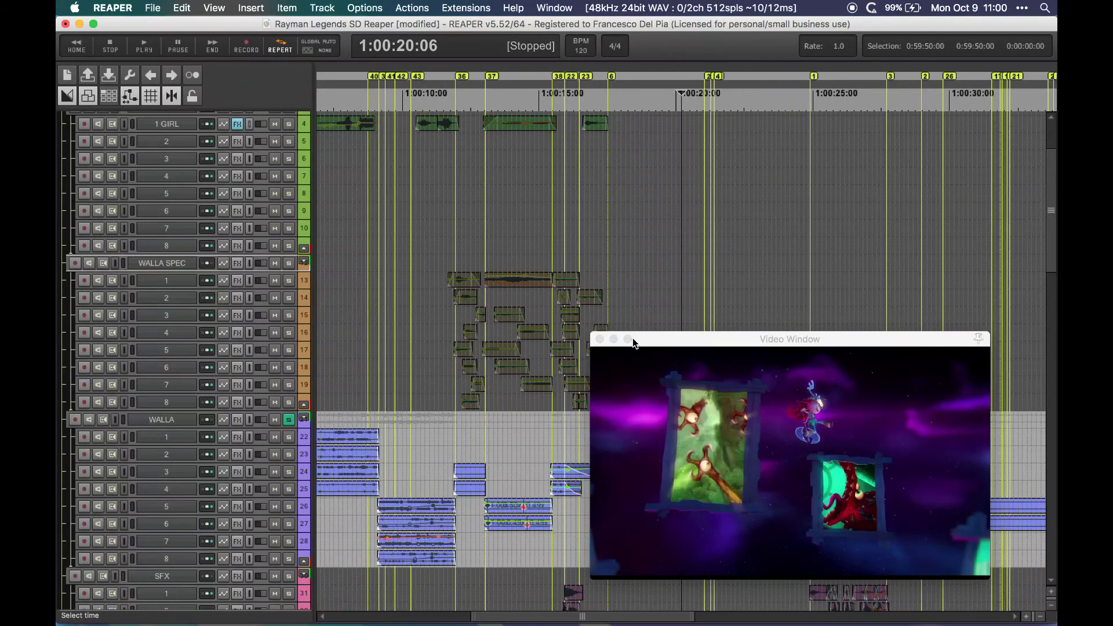
pyautogui.click(457, 437)
pyautogui.press('space')
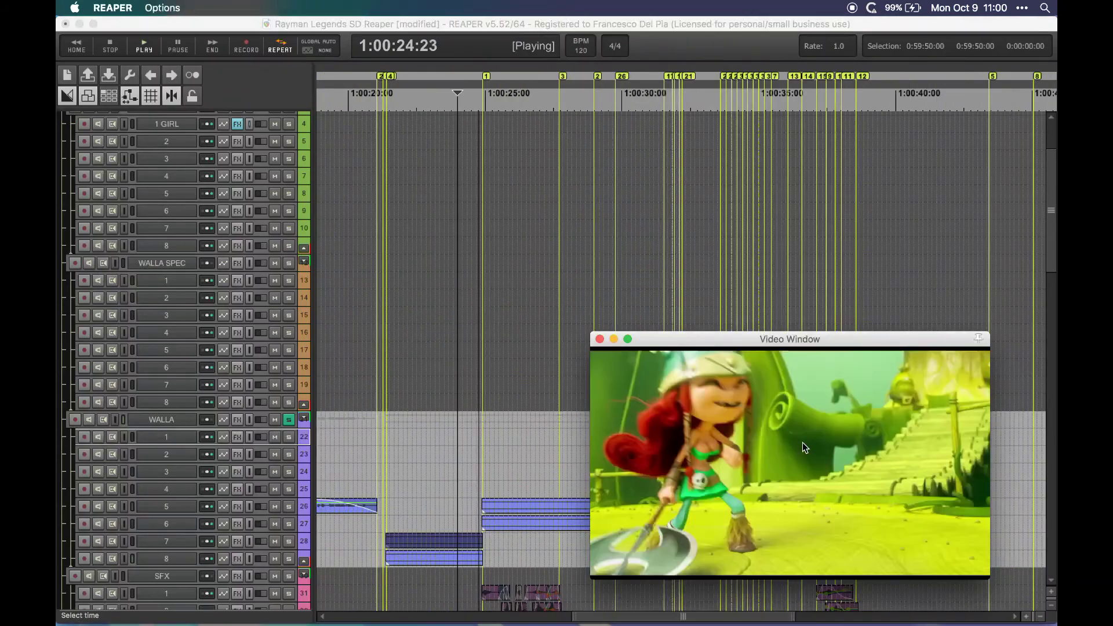
pyautogui.doubleClick(802, 443)
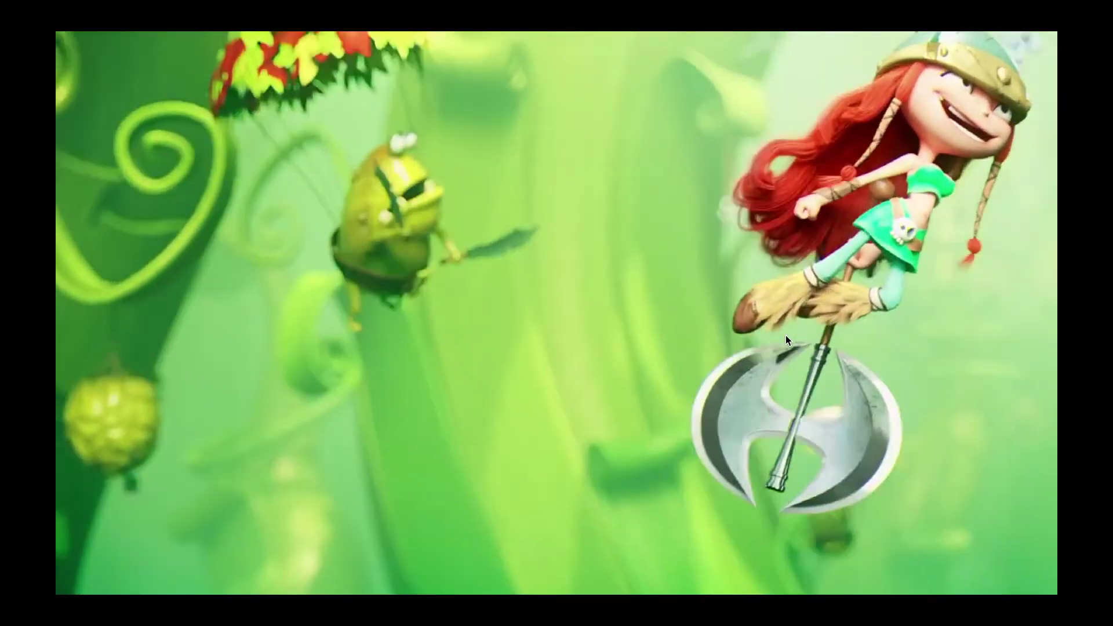
pyautogui.doubleClick(784, 335)
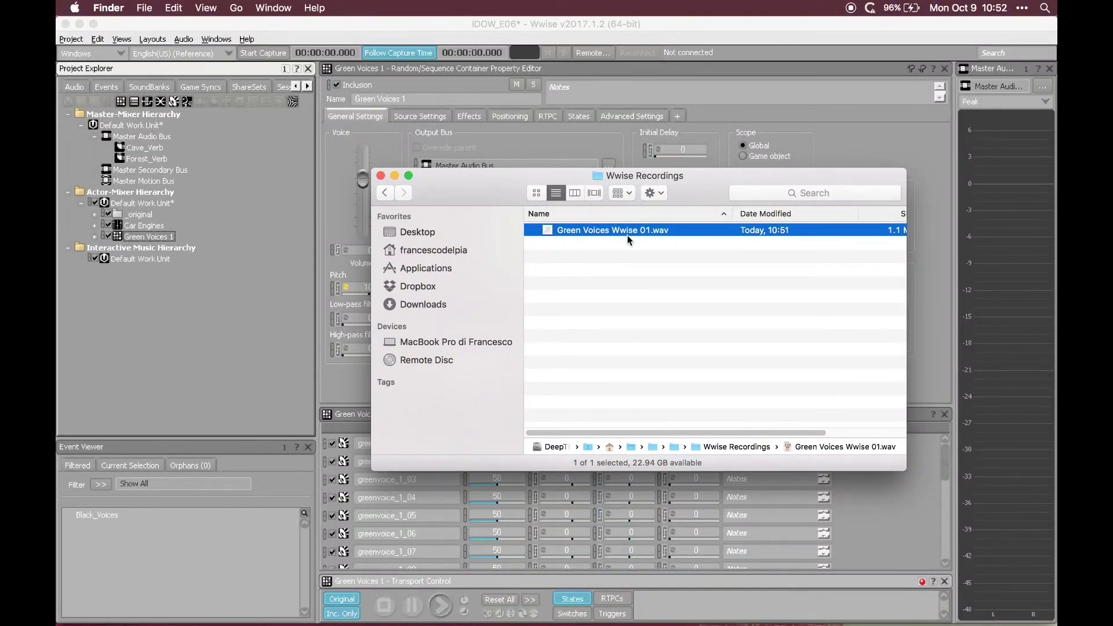
# Minimize the Wwise Recordings folder and open the user-defined 3D position settings of the parent Car Engines actor-mixer in Wwise
pyautogui.moveTo(486, 177); pyautogui.dragTo(479, 183)
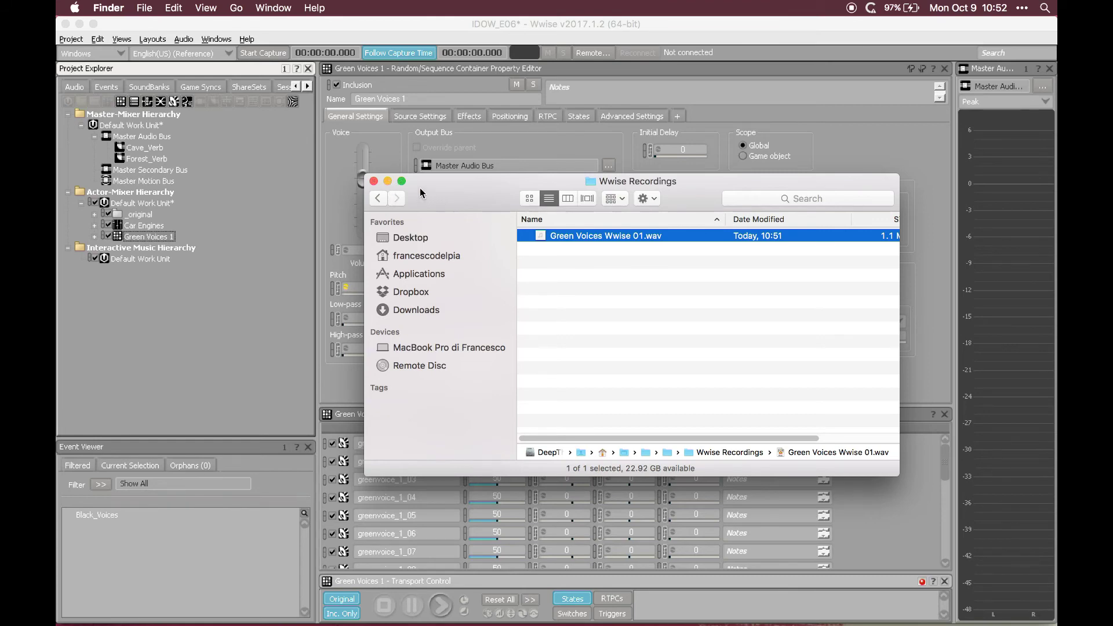
pyautogui.click(387, 182)
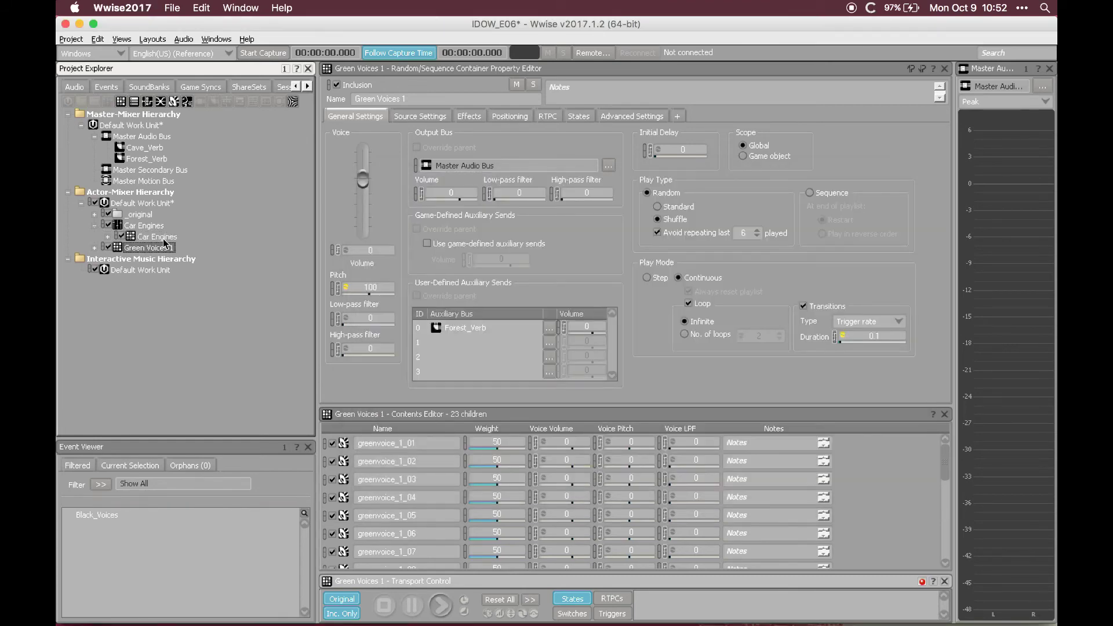
pyautogui.click(154, 237)
pyautogui.click(145, 226)
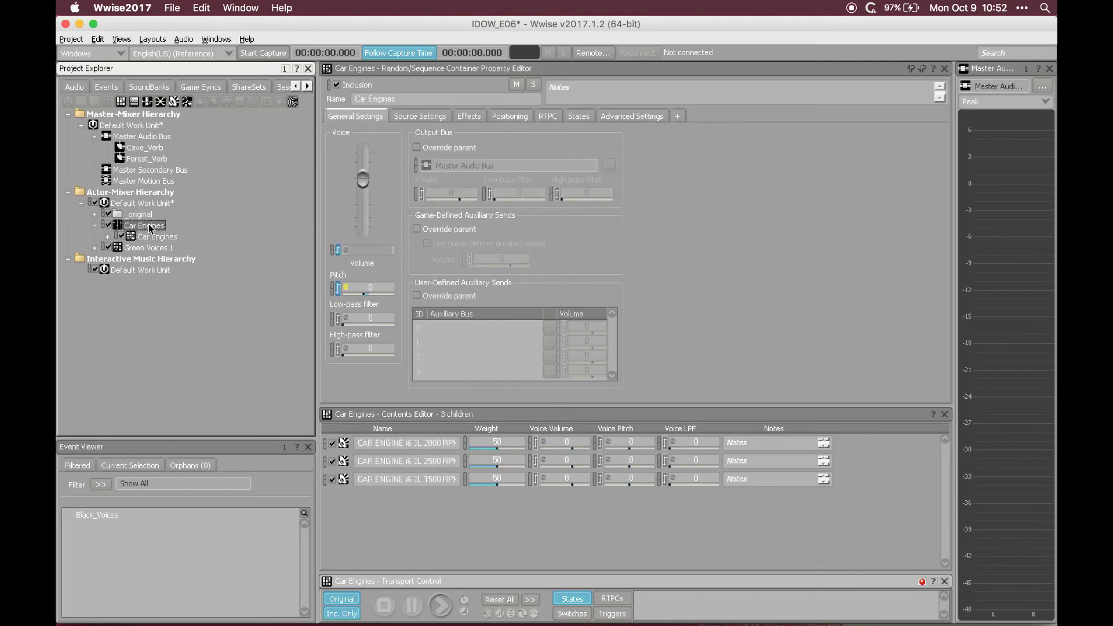
pyautogui.click(510, 116)
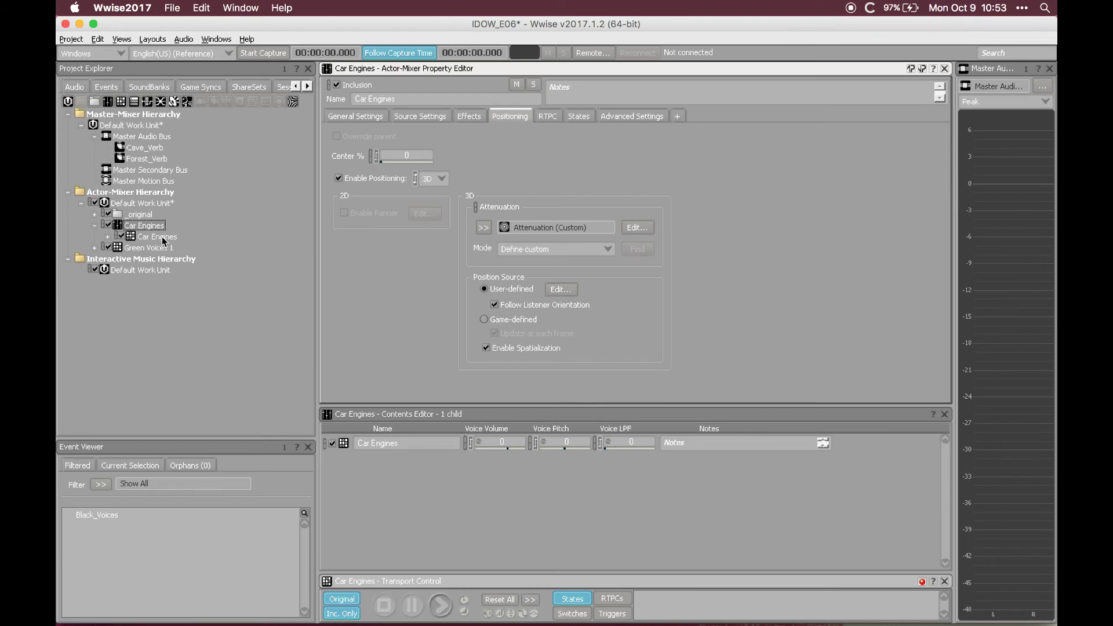
pyautogui.click(561, 290)
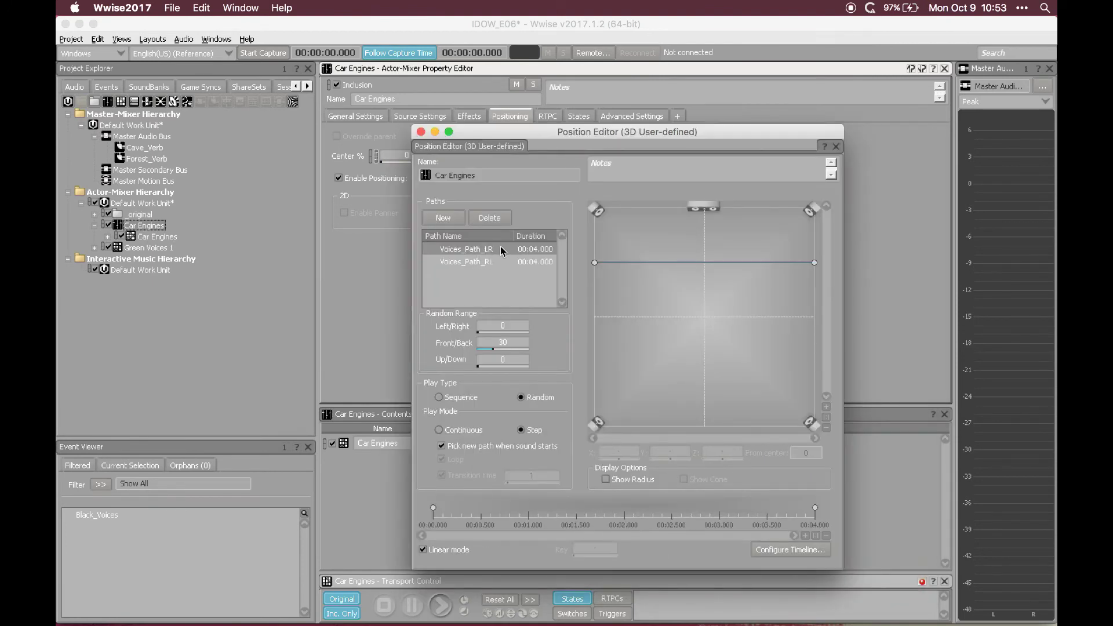
# Compare the Voices_Path_LR and Voices_Path_RL paths of Car Engines, inspecting their start and end points
pyautogui.click(497, 262)
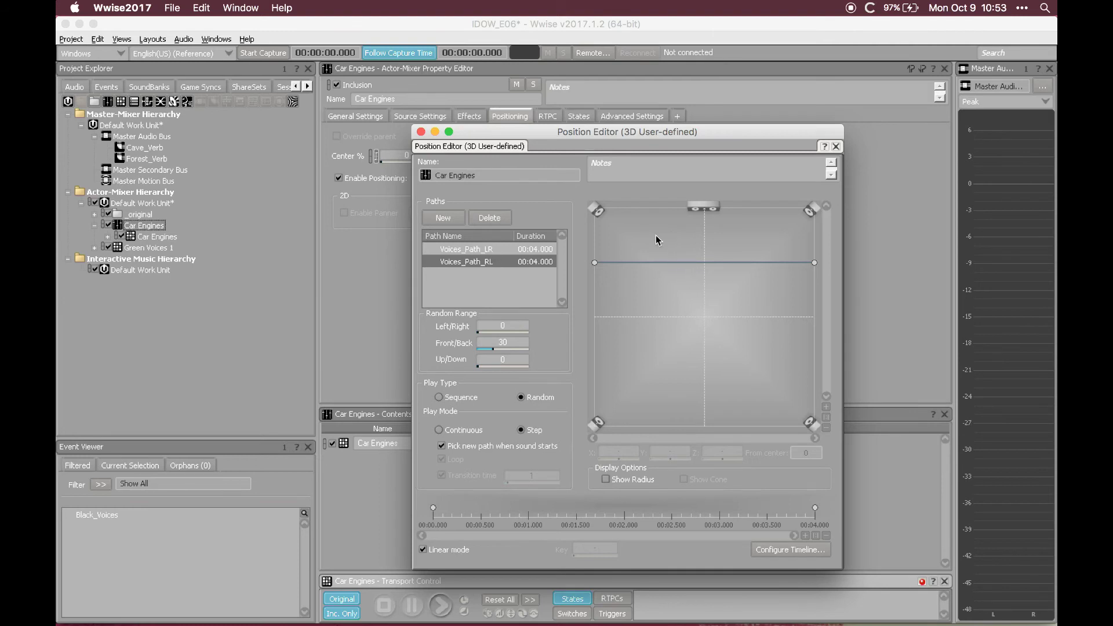
pyautogui.click(506, 248)
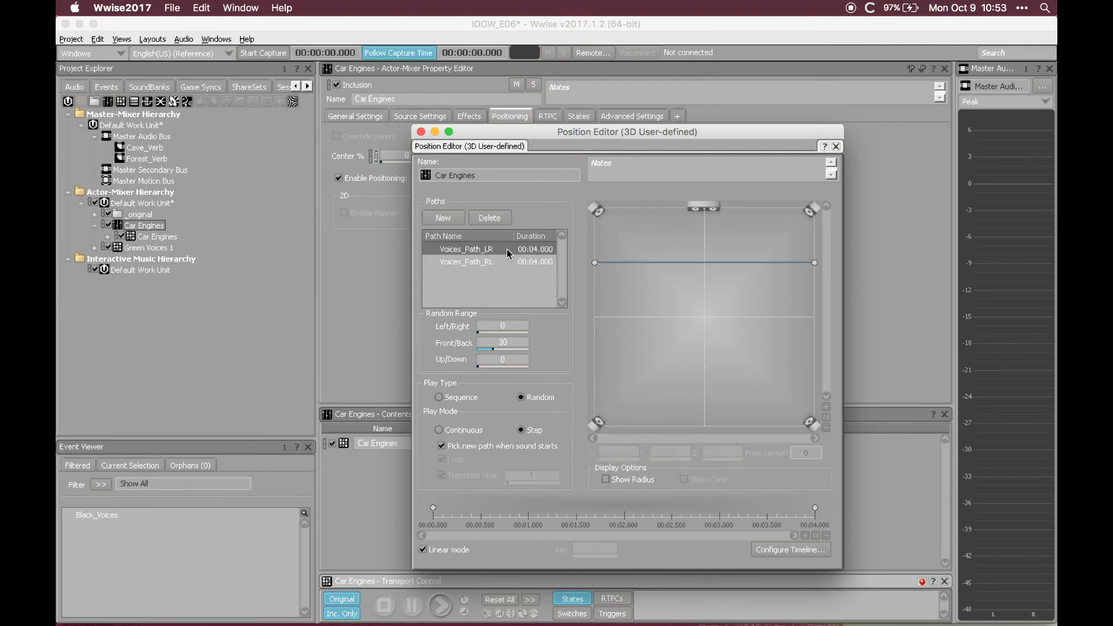
pyautogui.click(748, 258)
pyautogui.click(595, 261)
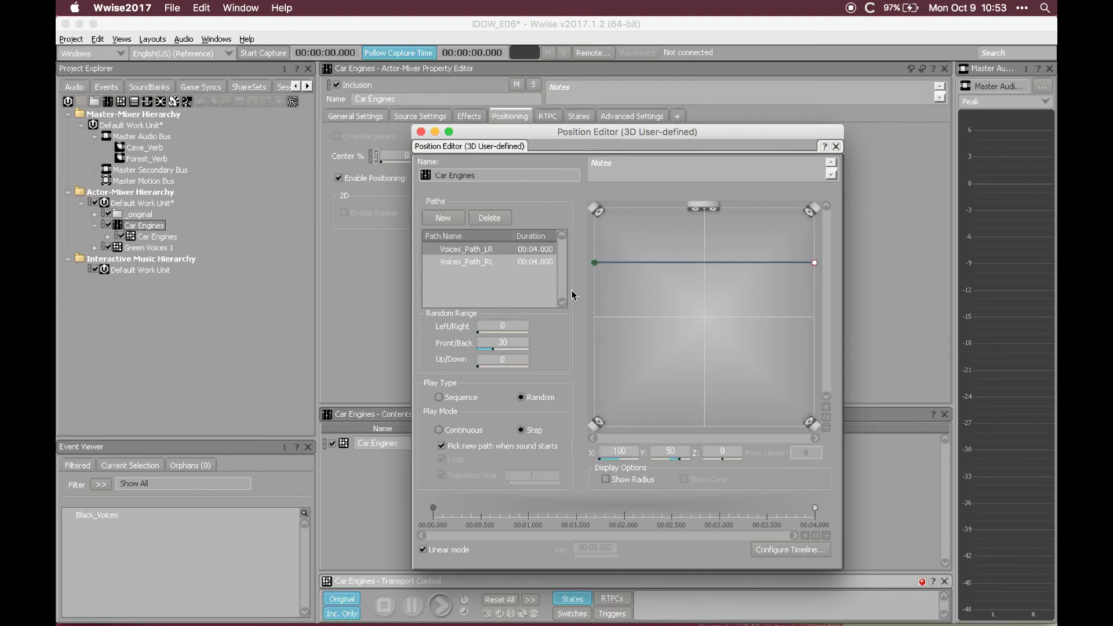
pyautogui.click(815, 262)
pyautogui.click(793, 251)
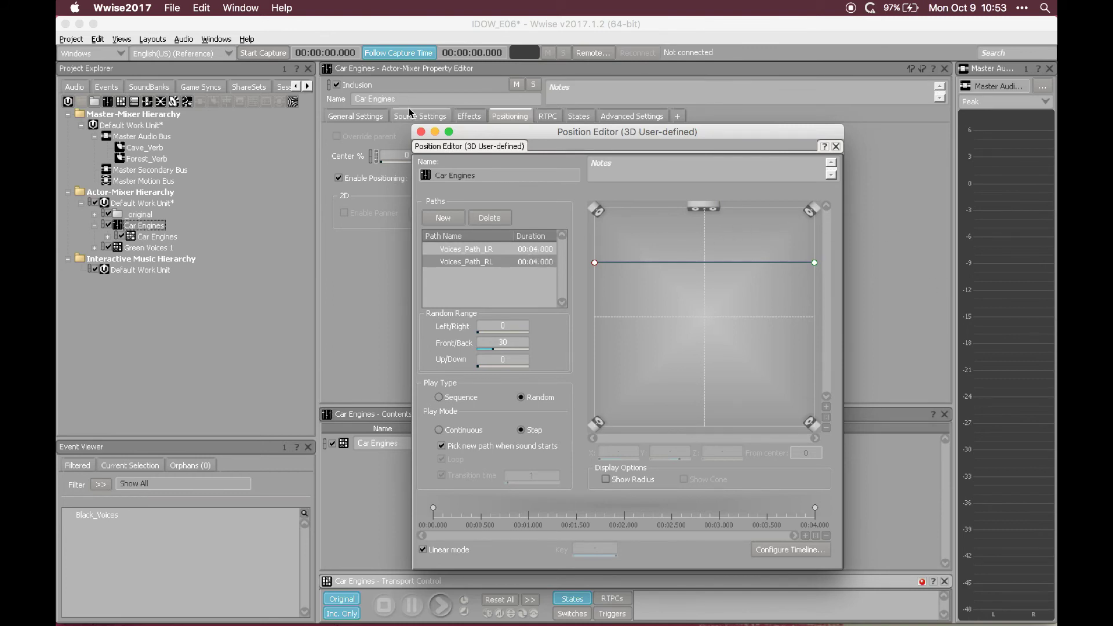
# Close the path settings, inspect the high-pass filter curve in the Car Engines attenuation, and close the attenuation
pyautogui.click(421, 132)
pyautogui.click(636, 230)
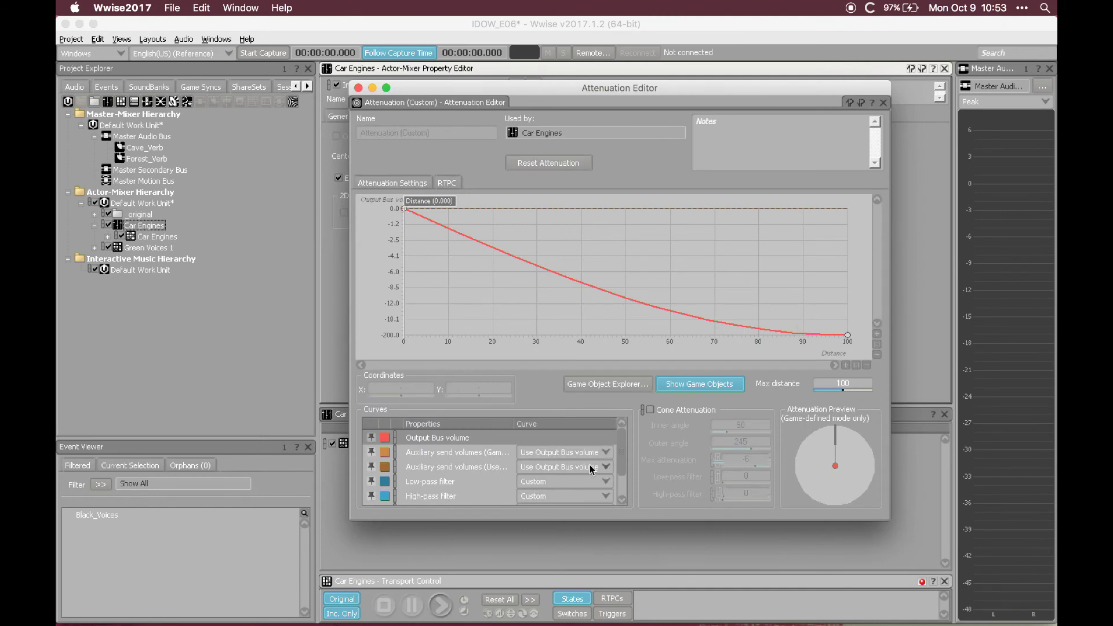
pyautogui.click(445, 497)
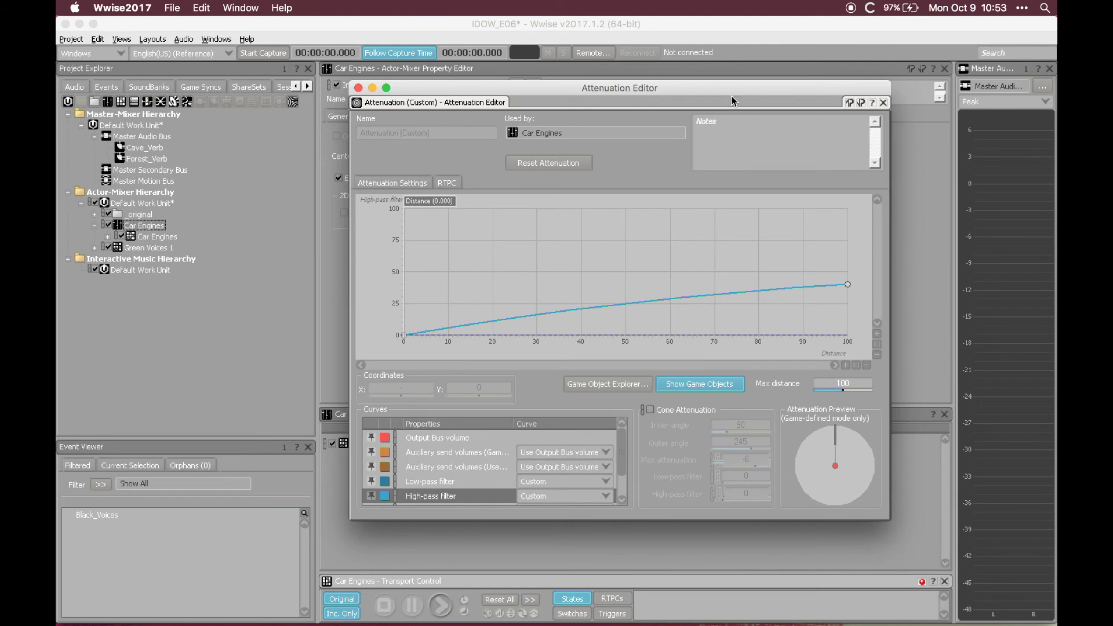
pyautogui.click(358, 87)
# Display the Voice Pitch RTPC curve of the Car Engines actor-mixer, fitted vertically to the graph
pyautogui.click(546, 118)
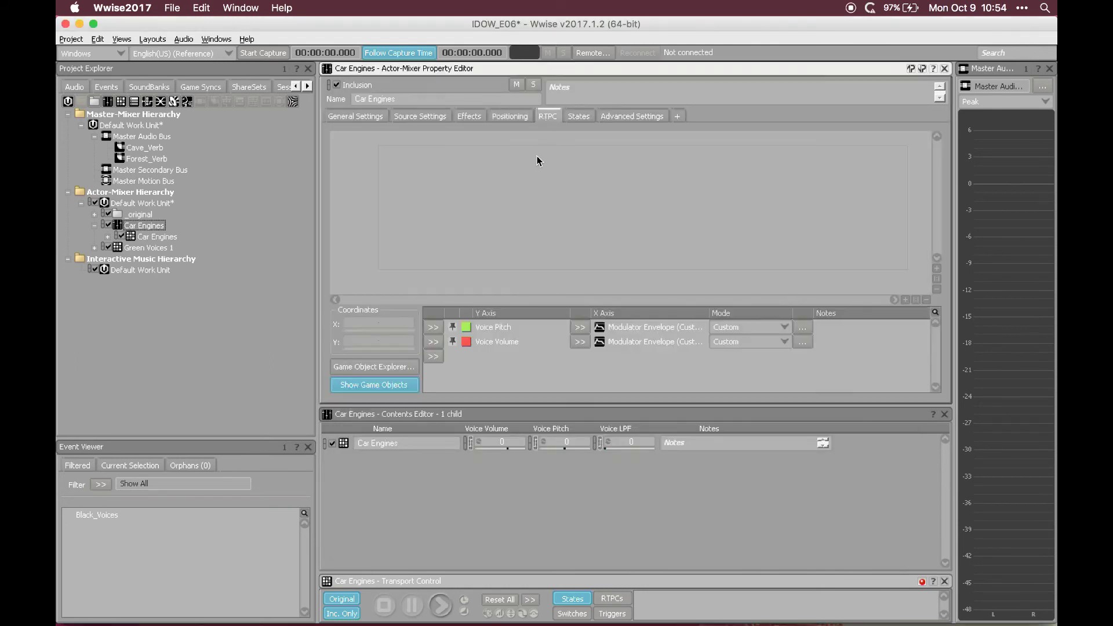
pyautogui.click(523, 328)
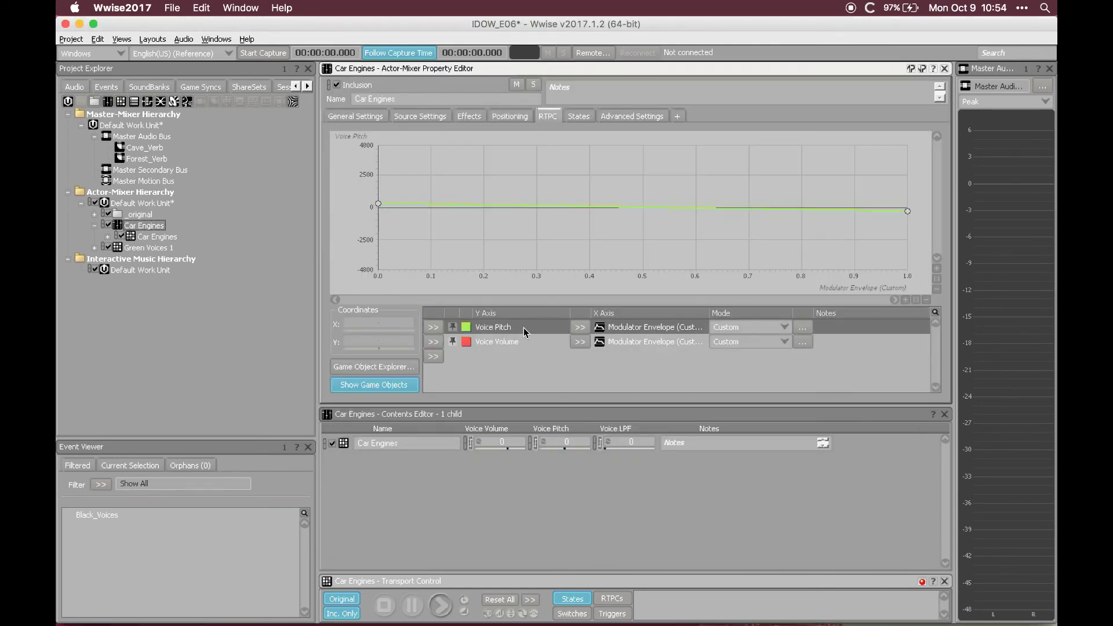
pyautogui.click(936, 279)
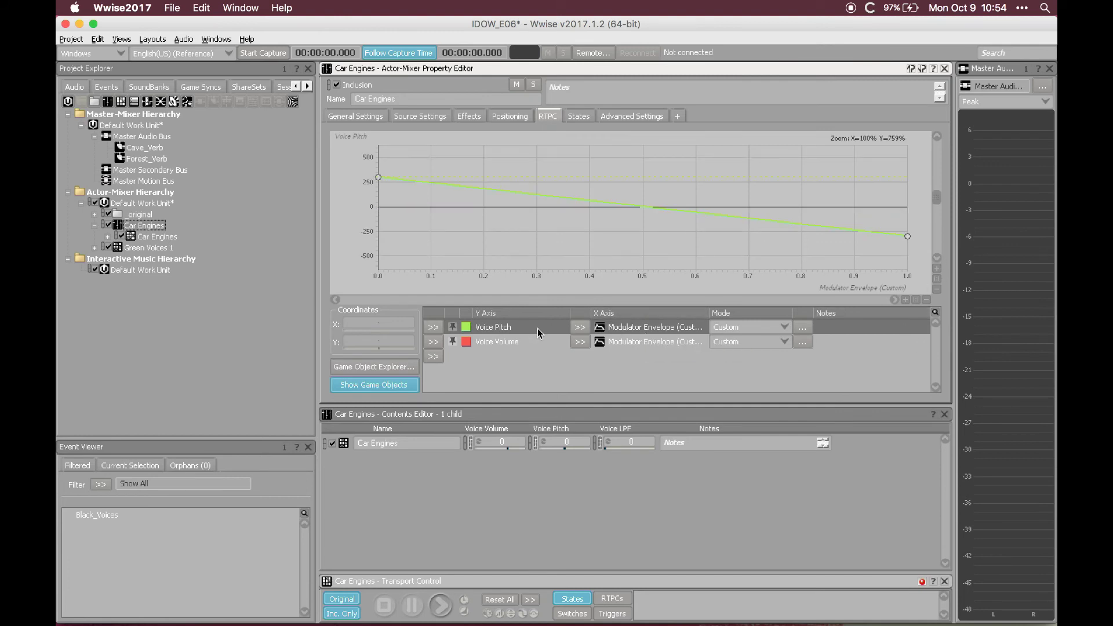
# Open the Voice Pitch curve's modulator envelope settings beside the graph and inspect the curve's start and end points
pyautogui.click(802, 328)
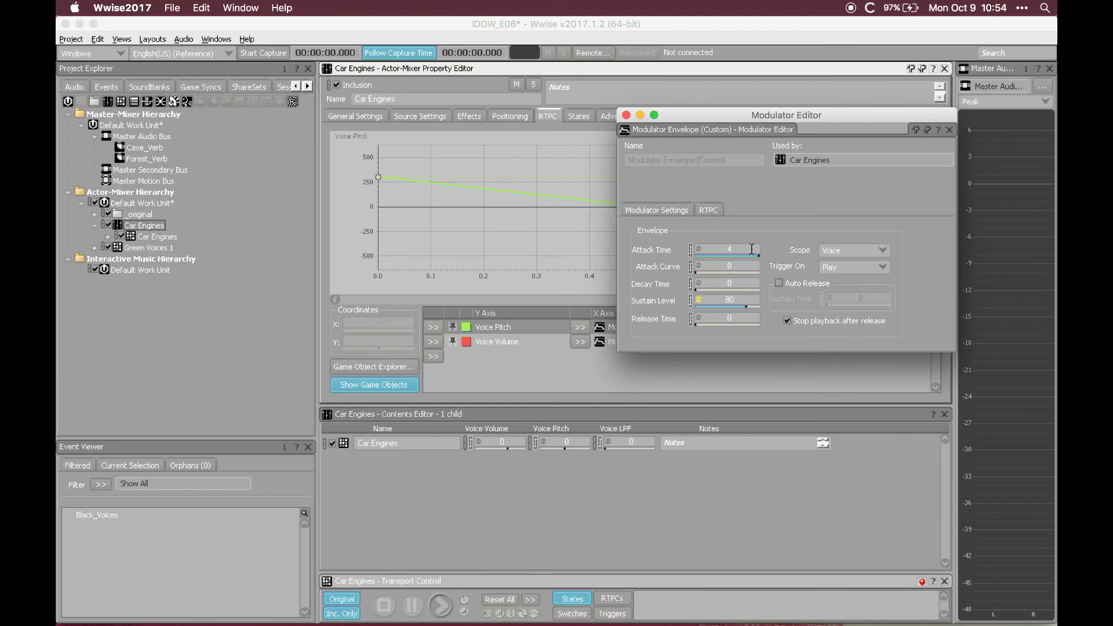
pyautogui.moveTo(807, 109); pyautogui.dragTo(742, 244)
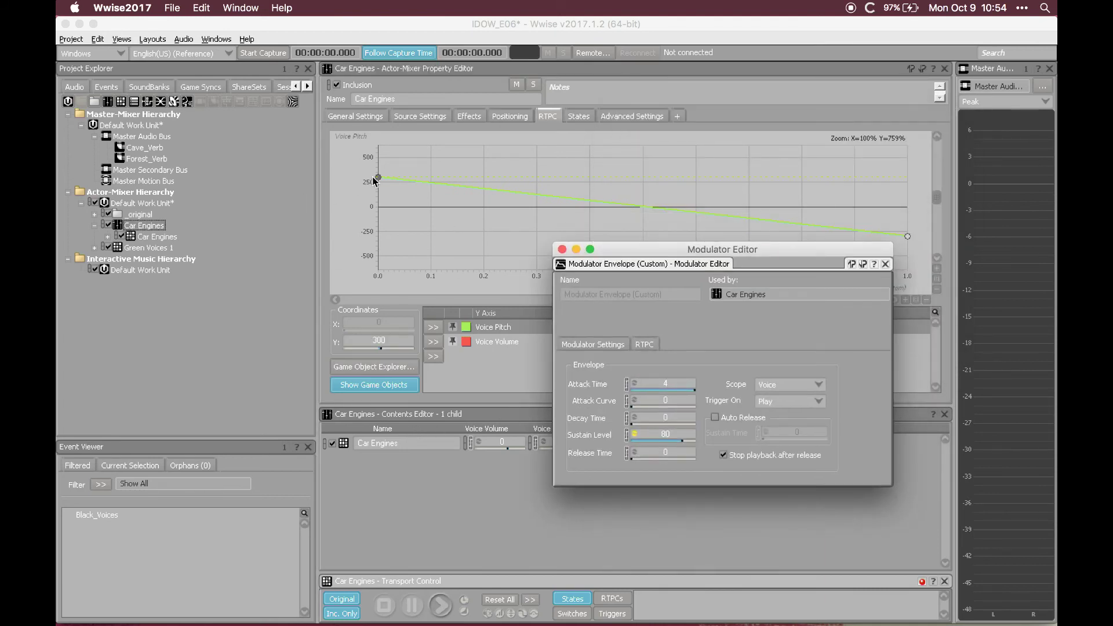
pyautogui.click(378, 176)
pyautogui.click(907, 236)
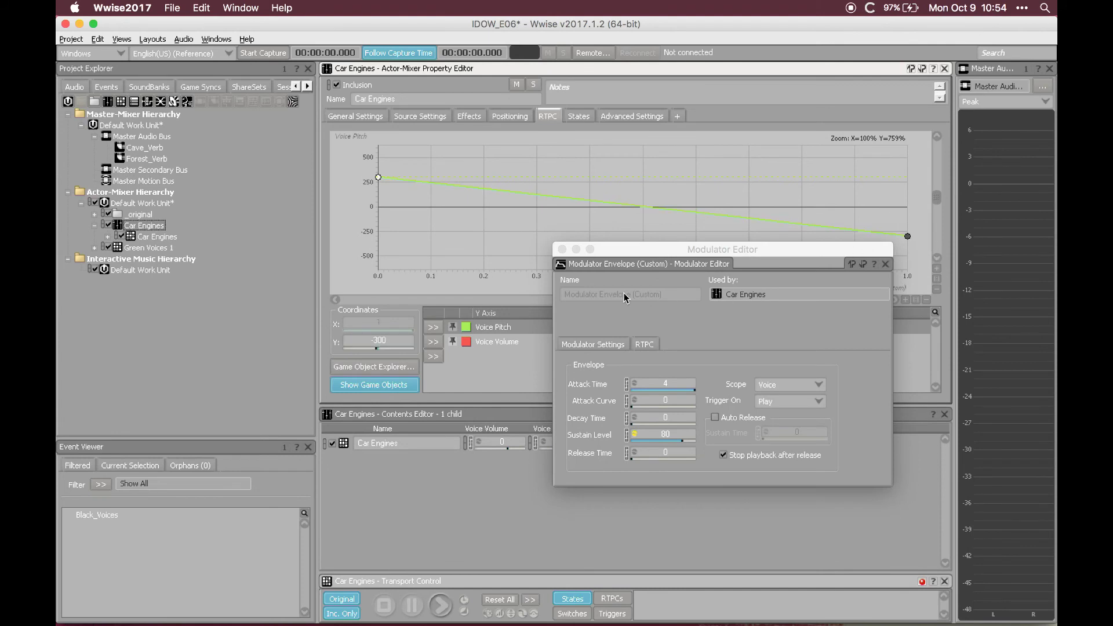
# Inspect the envelope's Attack Curve setting, and play the Car Engines random container to hear the pitch modulation
pyautogui.moveTo(723, 249); pyautogui.dragTo(722, 222)
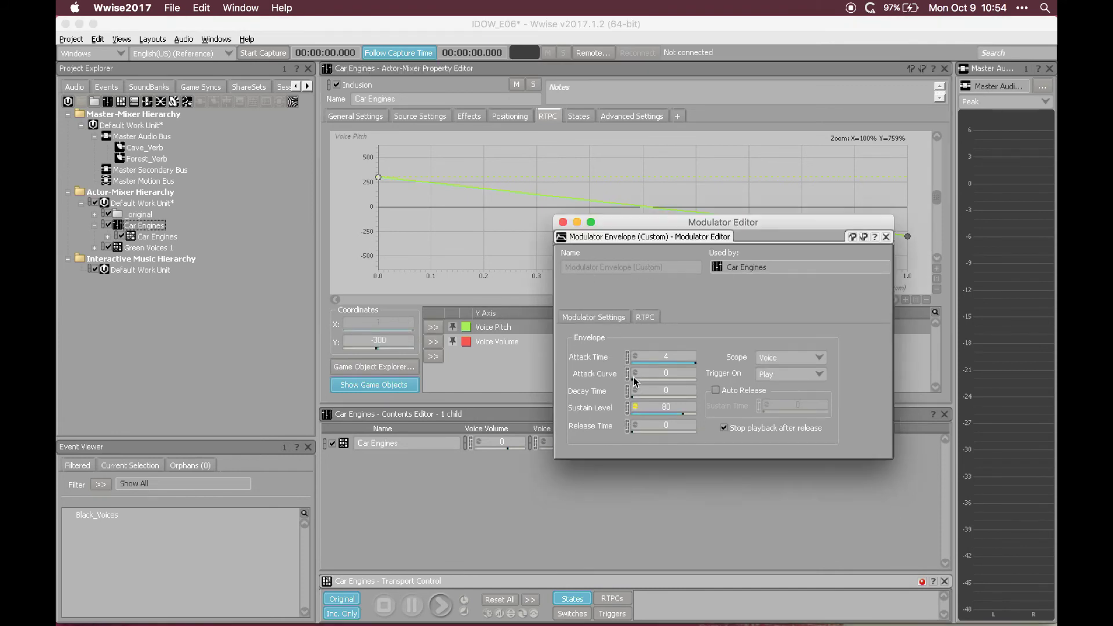
pyautogui.click(666, 373)
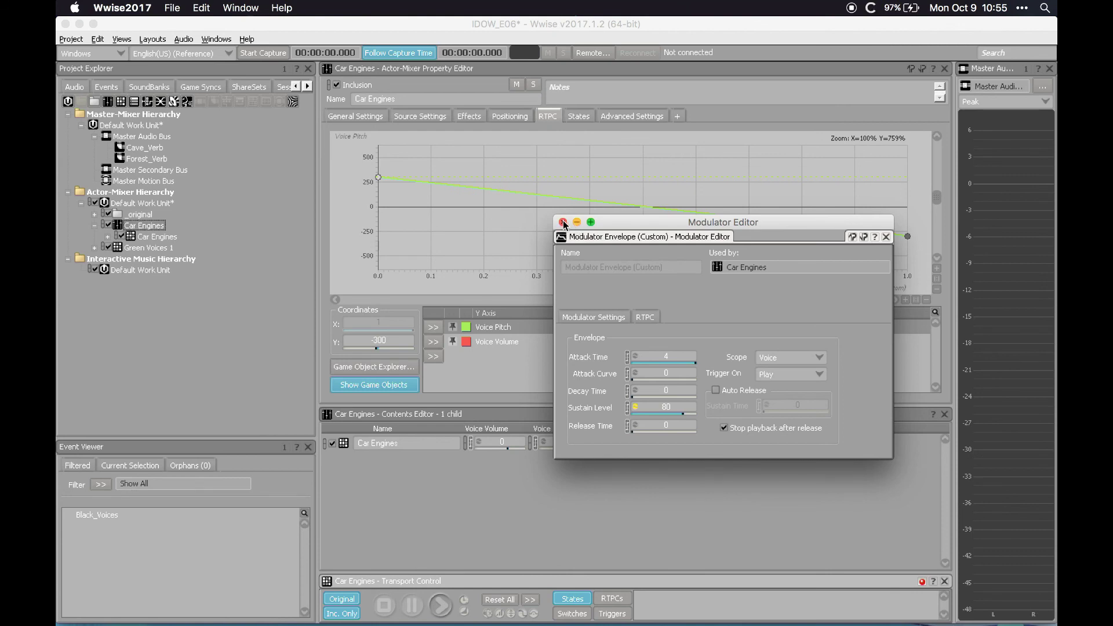
pyautogui.click(157, 236)
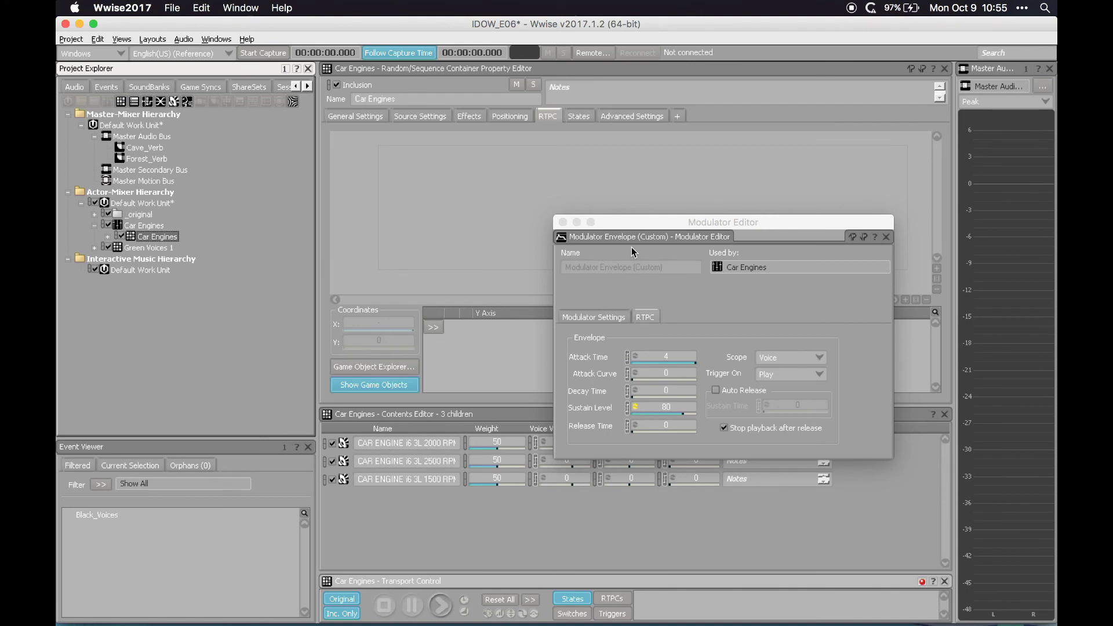
pyautogui.press('space')
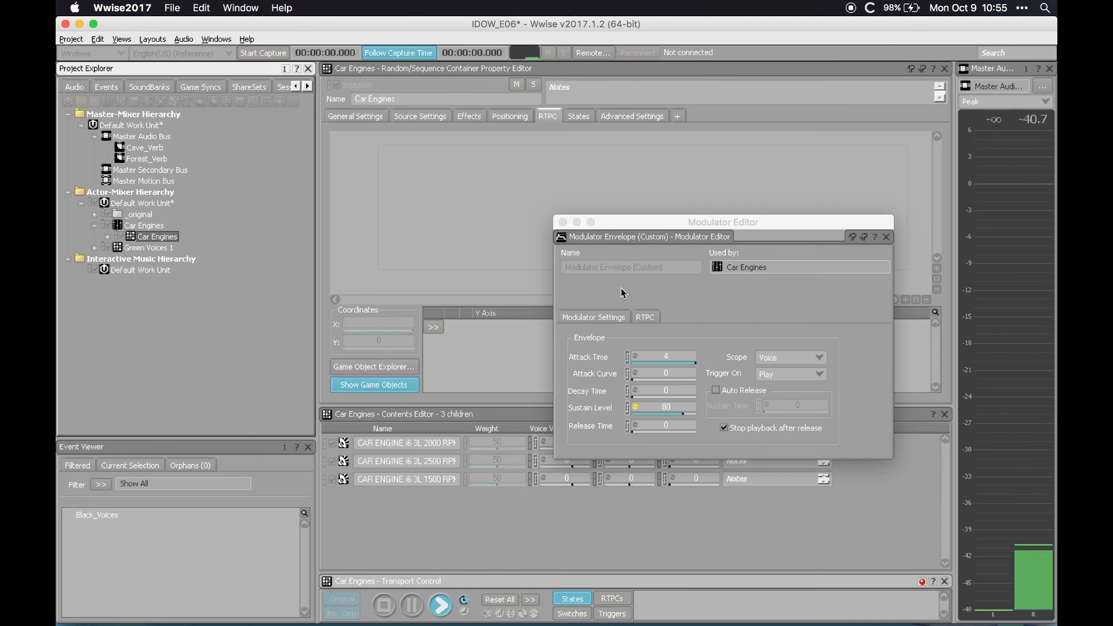
# Audition the 1500, 2000 and 2500 RPM engine loops inside the Car Engines container one after another
pyautogui.click(287, 249)
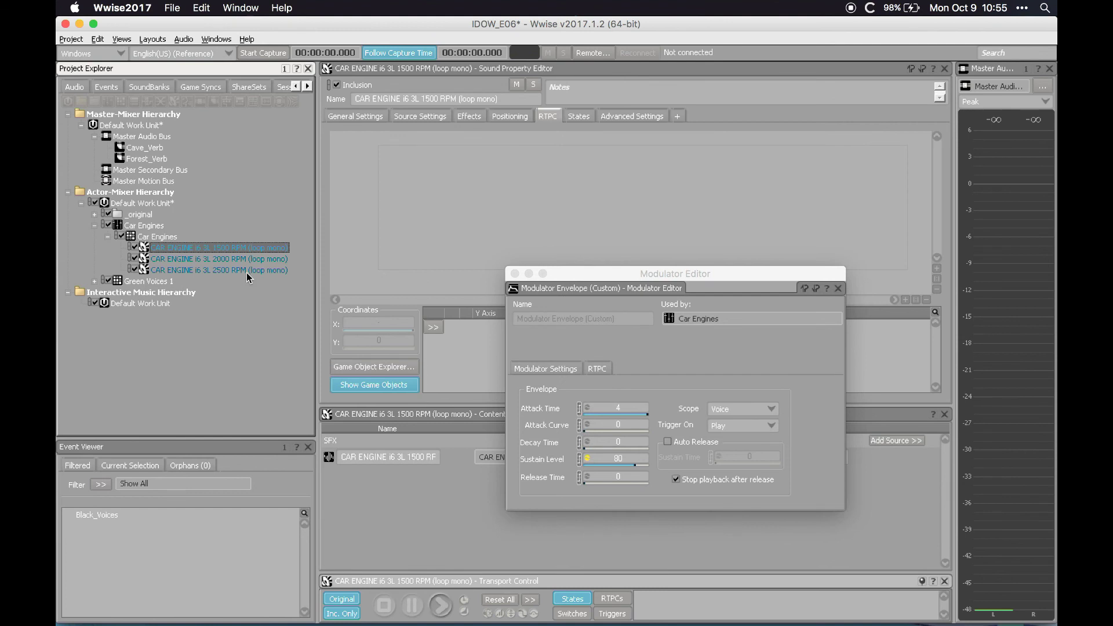
pyautogui.press('space')
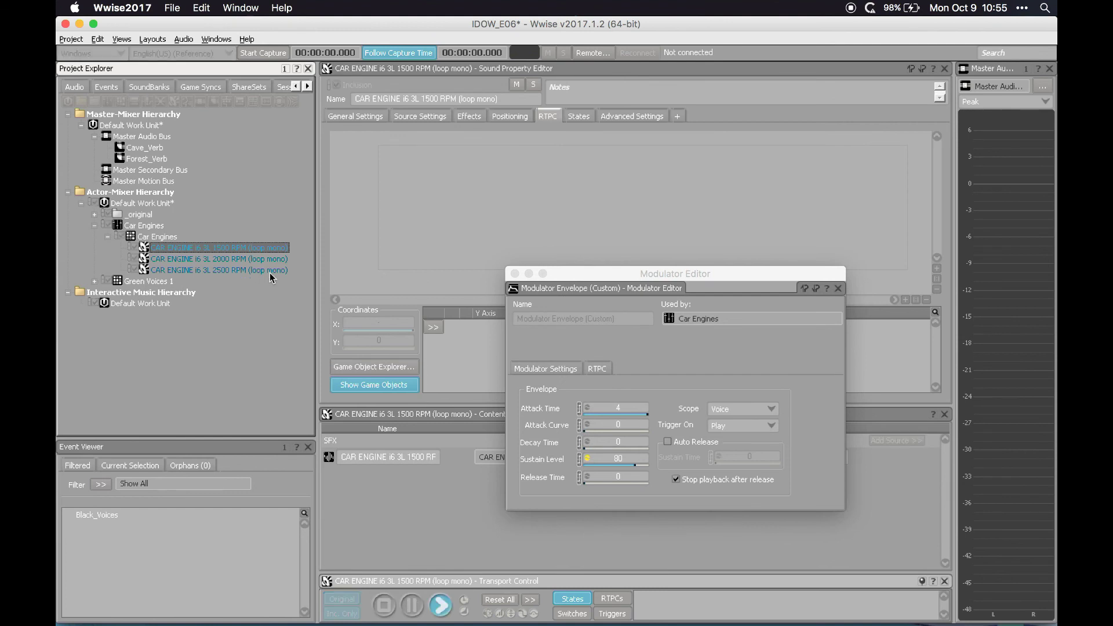
pyautogui.press('space')
pyautogui.click(222, 258)
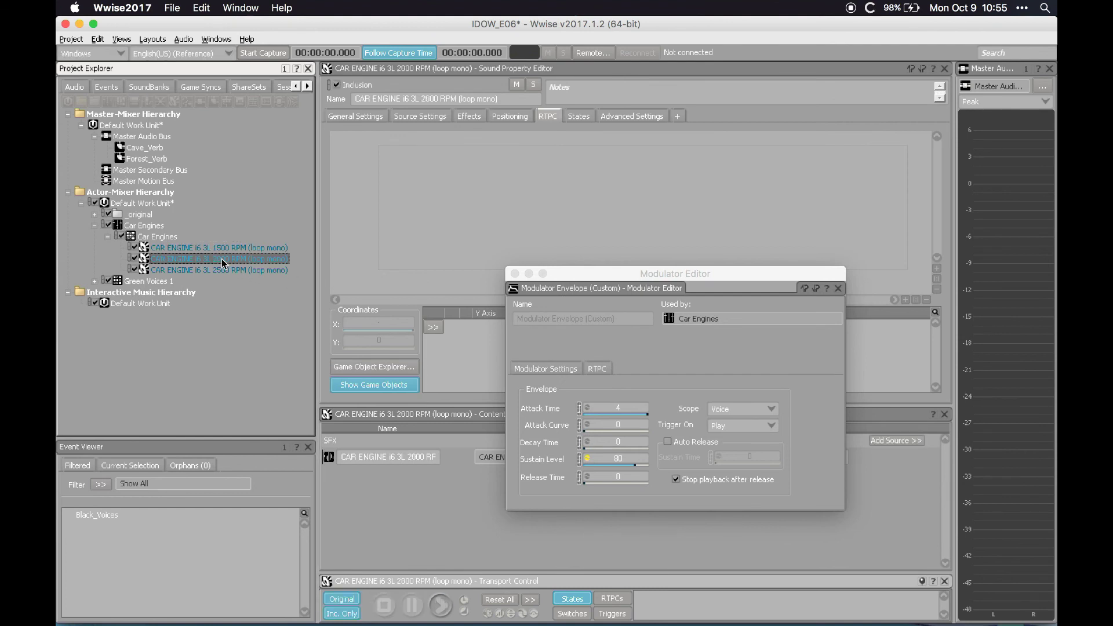
pyautogui.press('space')
pyautogui.press('space')
pyautogui.click(228, 270)
pyautogui.press('space')
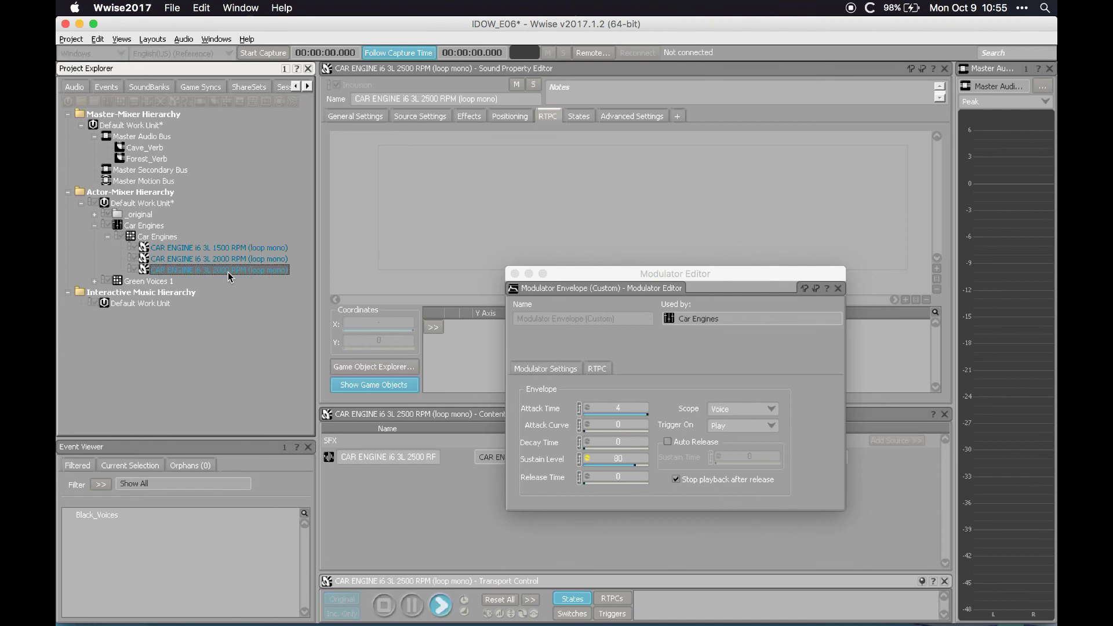
pyautogui.press('space')
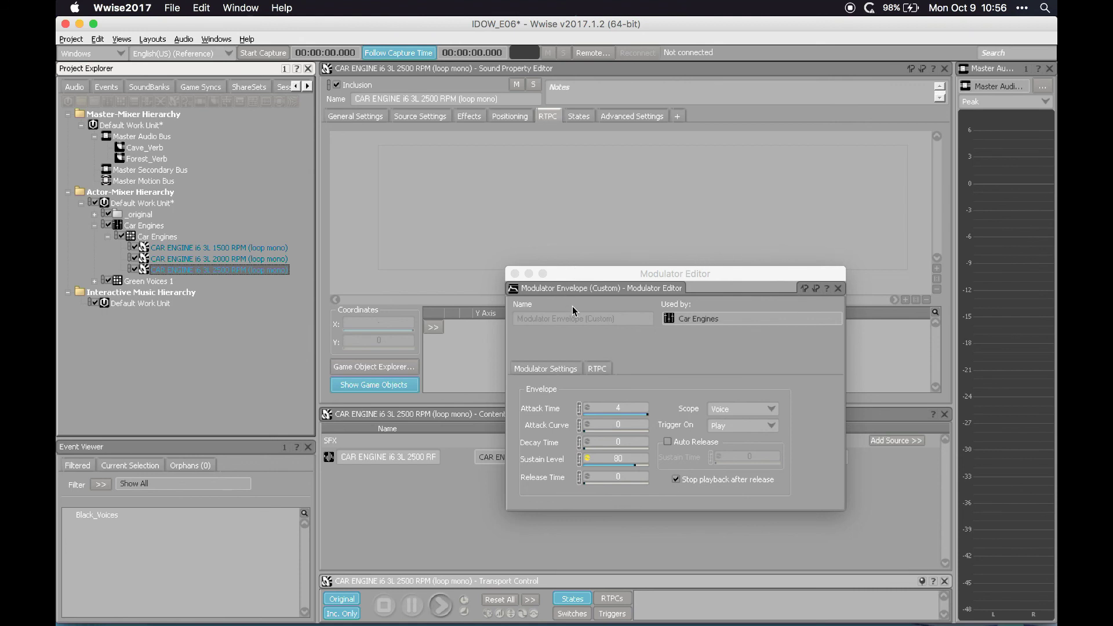
# Set the scope of the Car Engines modulator envelope to Note/Event
pyautogui.click(722, 350)
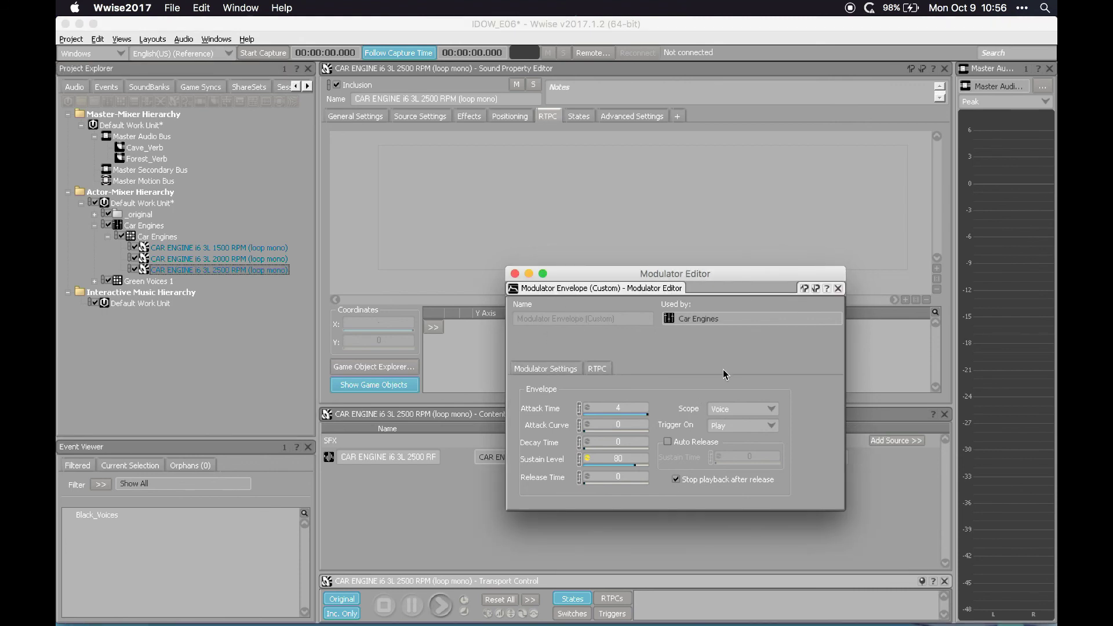
pyautogui.click(742, 409)
pyautogui.click(739, 412)
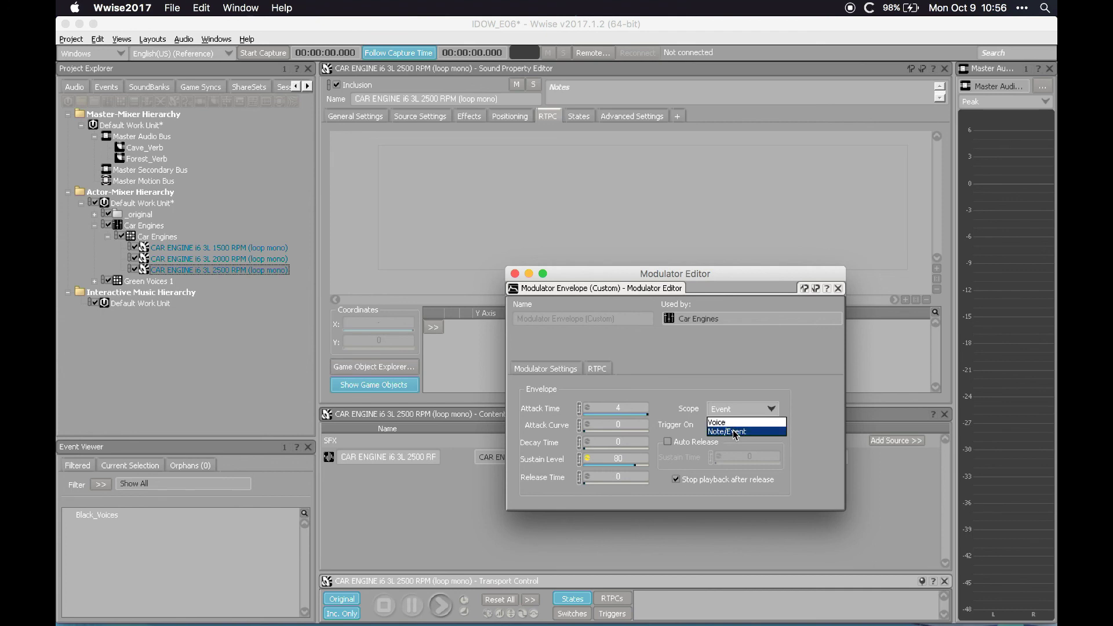